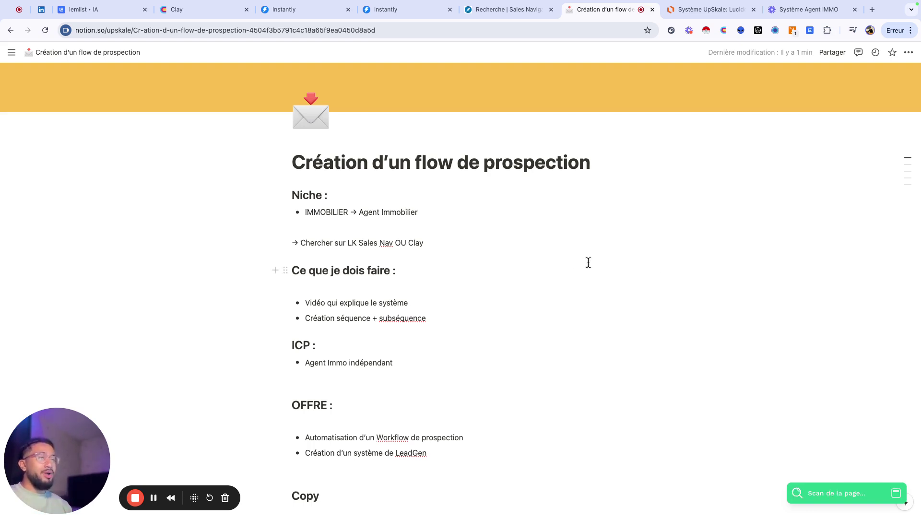
Step: Review the prospecting flow page from the niche, ICP and offer sections through the copy for the three emails
scroll(590, 261, up, 3)
scroll(438, 287, down, 2)
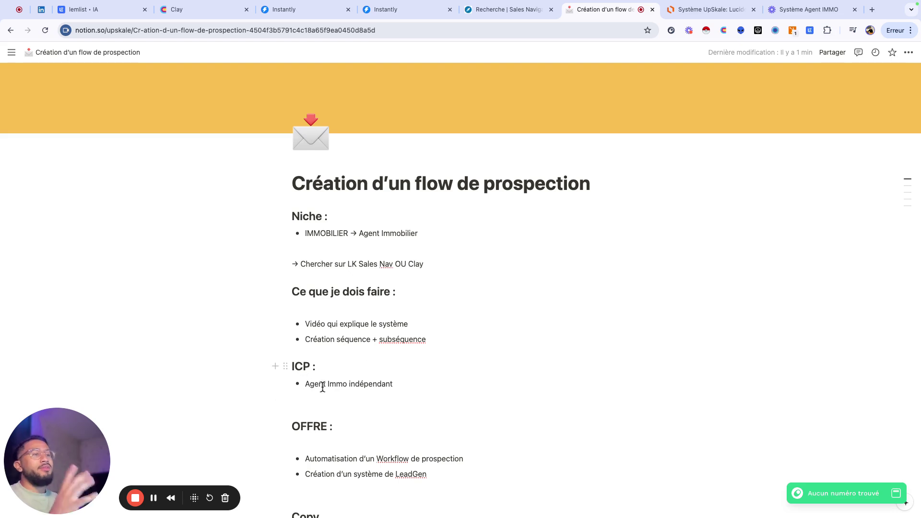
scroll(377, 385, down, 3)
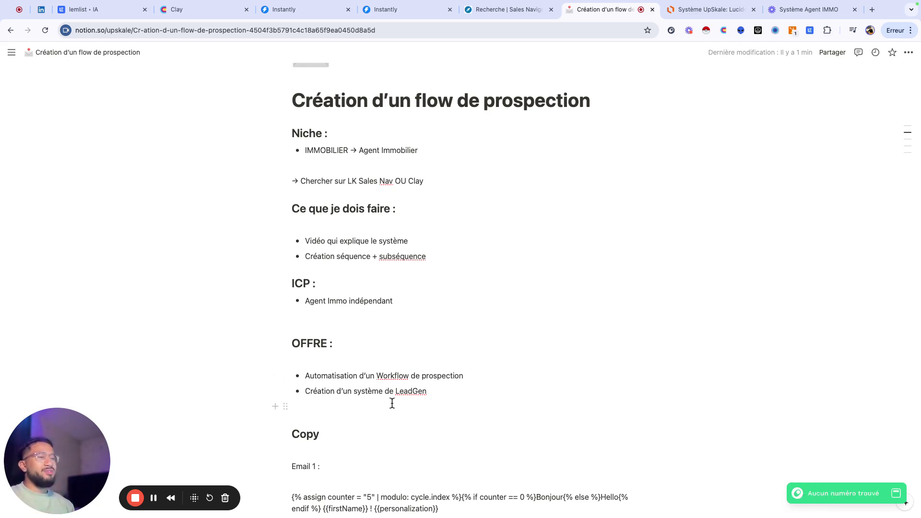
scroll(397, 398, down, 3)
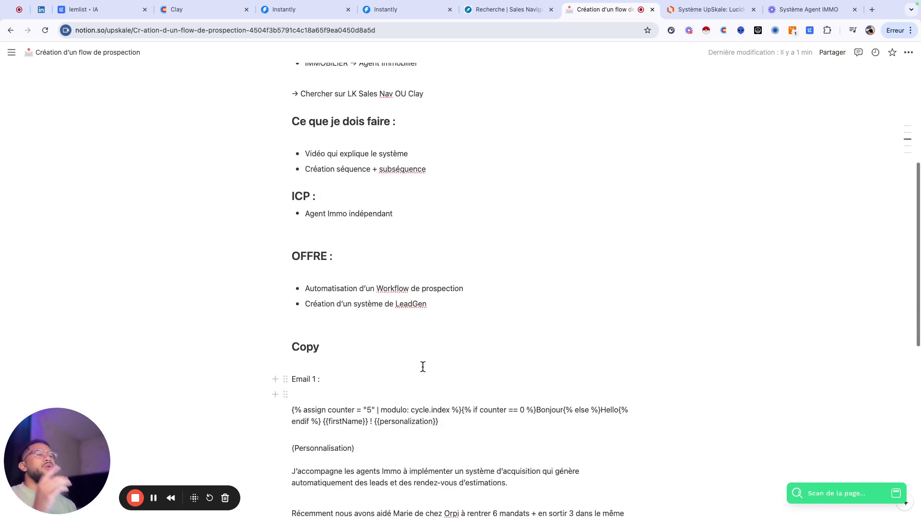
scroll(331, 365, down, 3)
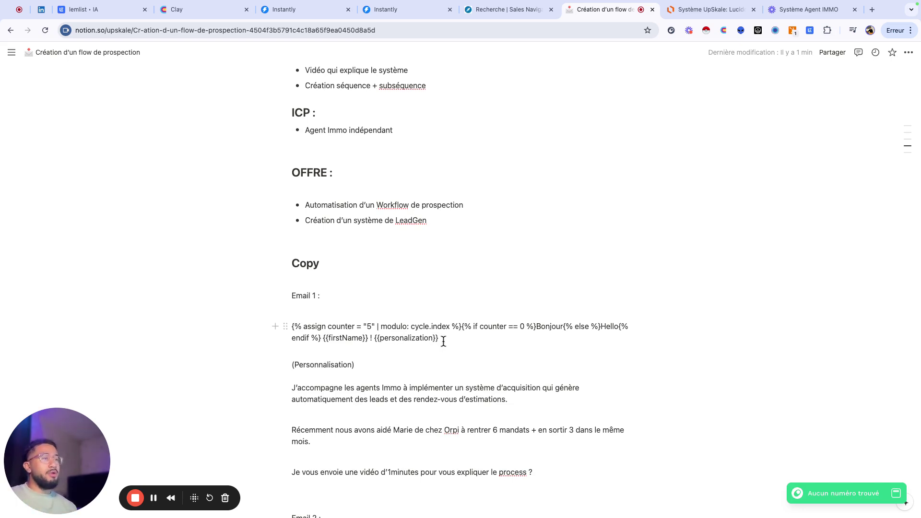
scroll(443, 341, down, 2)
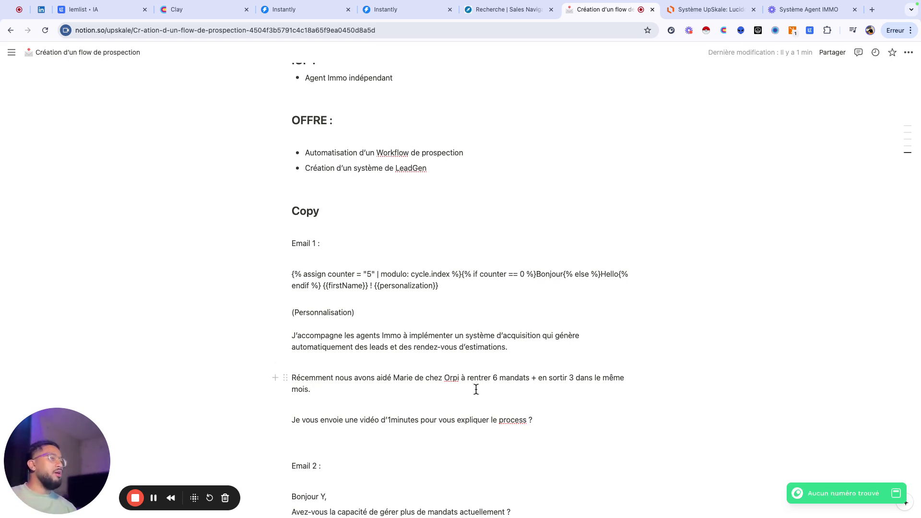
scroll(468, 390, down, 3)
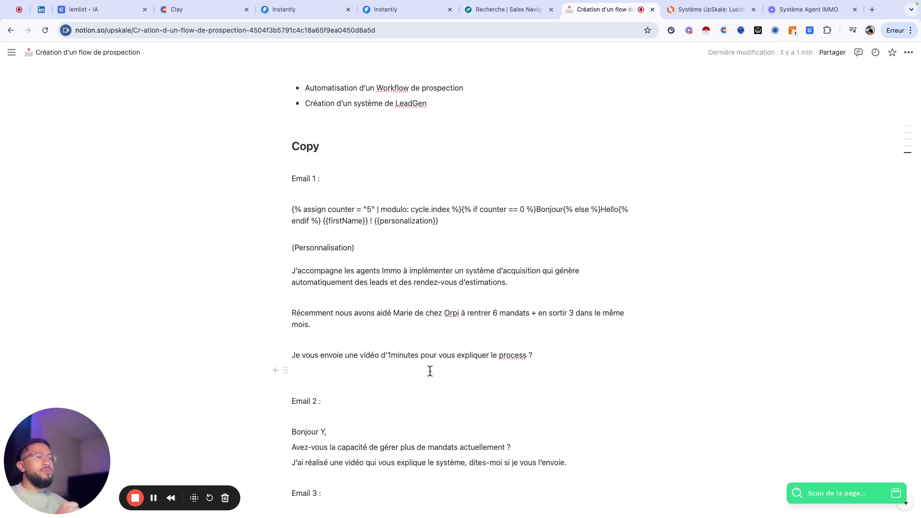
scroll(429, 370, down, 5)
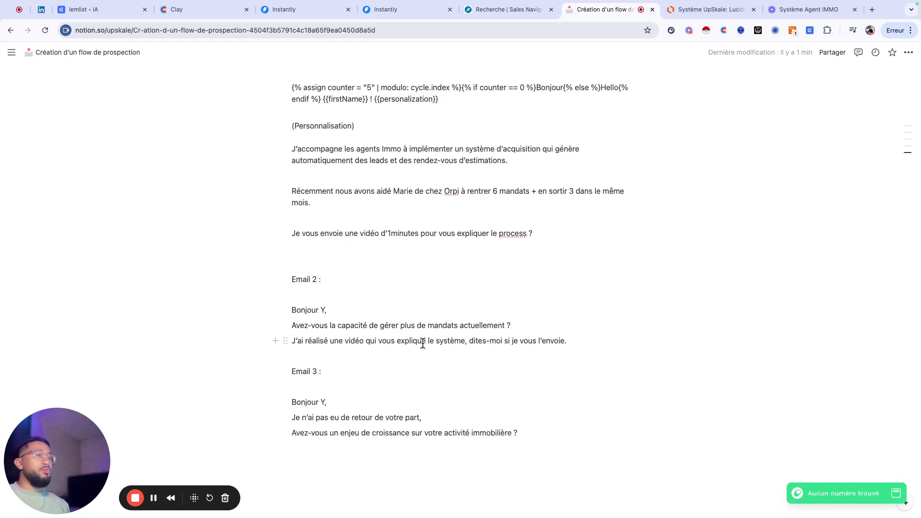
scroll(423, 341, down, 3)
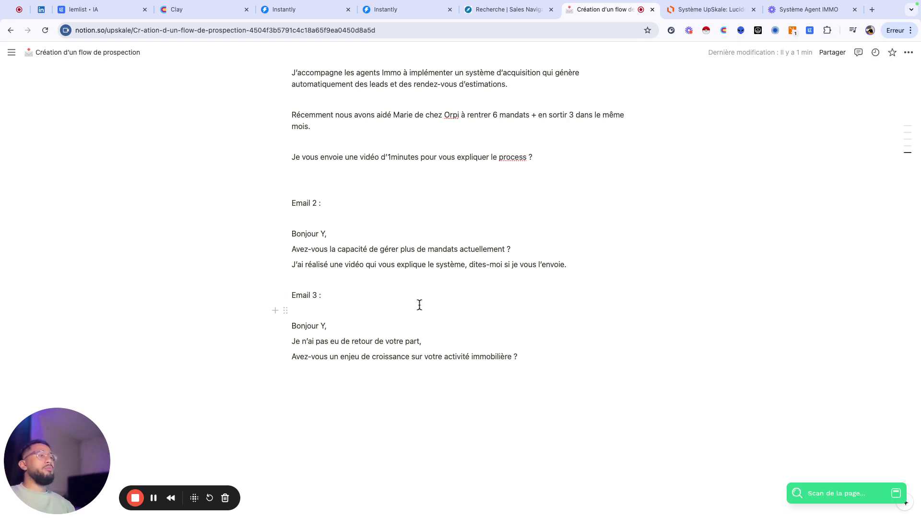
scroll(421, 305, up, 10)
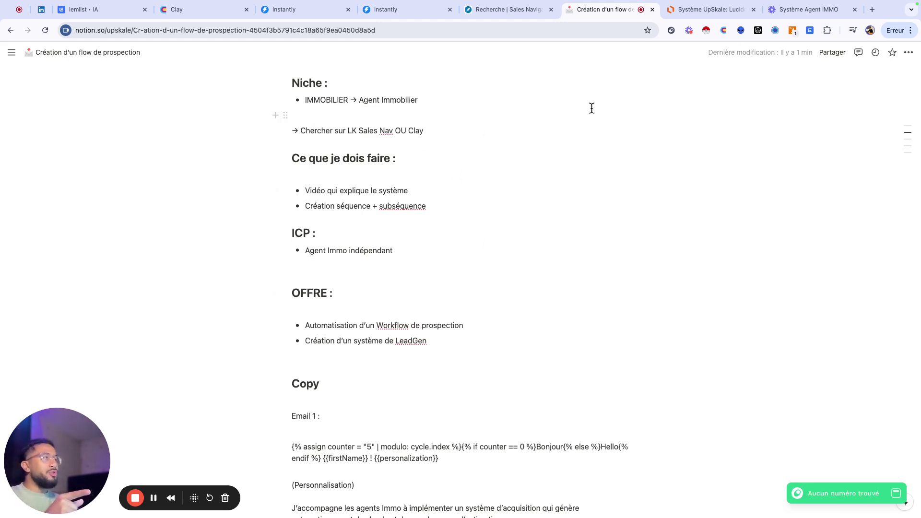
scroll(402, 170, up, 2)
scroll(402, 170, down, 1)
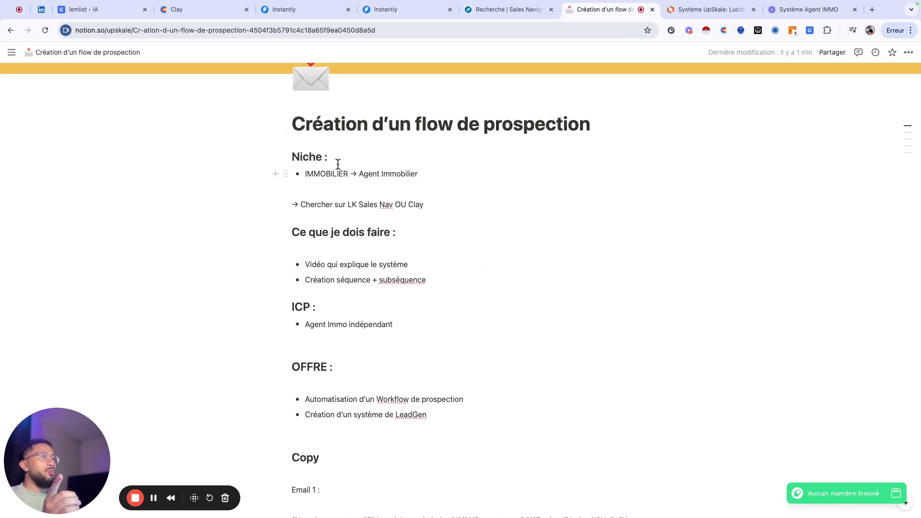
scroll(569, 136, down, 1)
Step: Switch to LinkedIn Sales Navigator and filter the prospect search by the current job title Agent immobilier
click(507, 13)
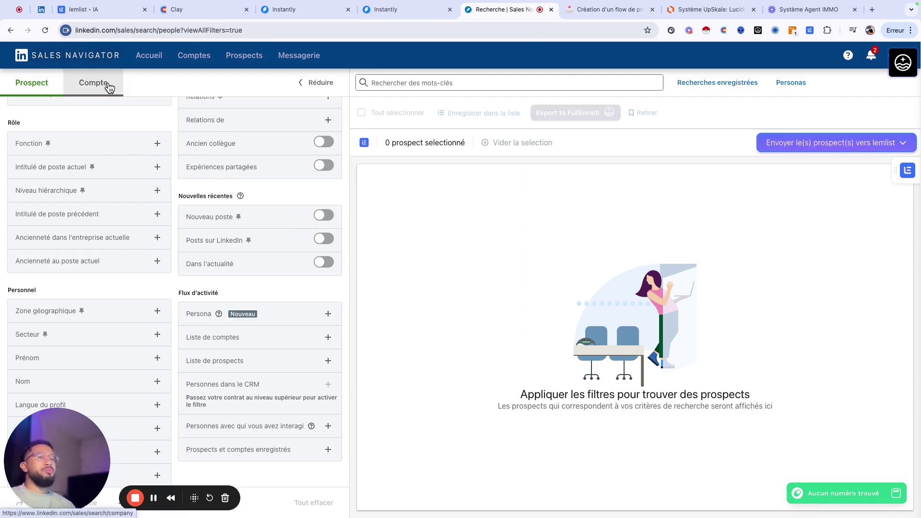
scroll(115, 213, down, 1)
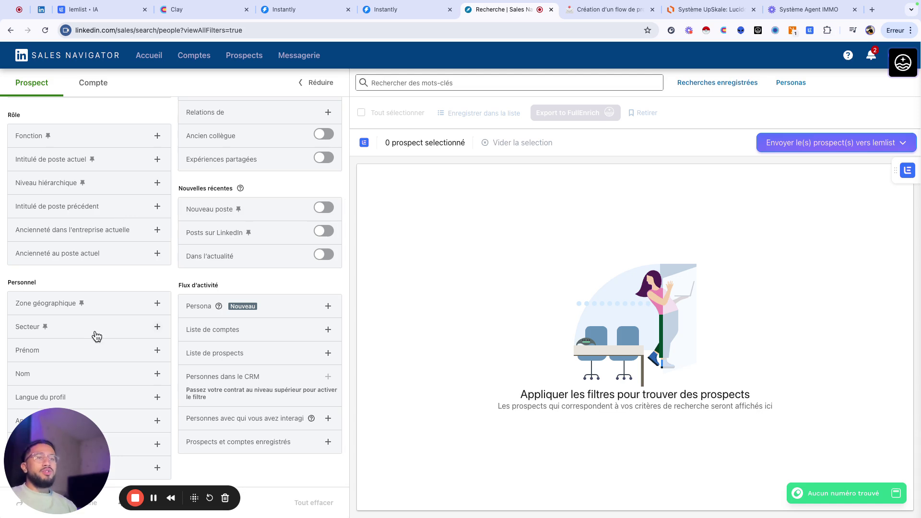
scroll(74, 220, up, 3)
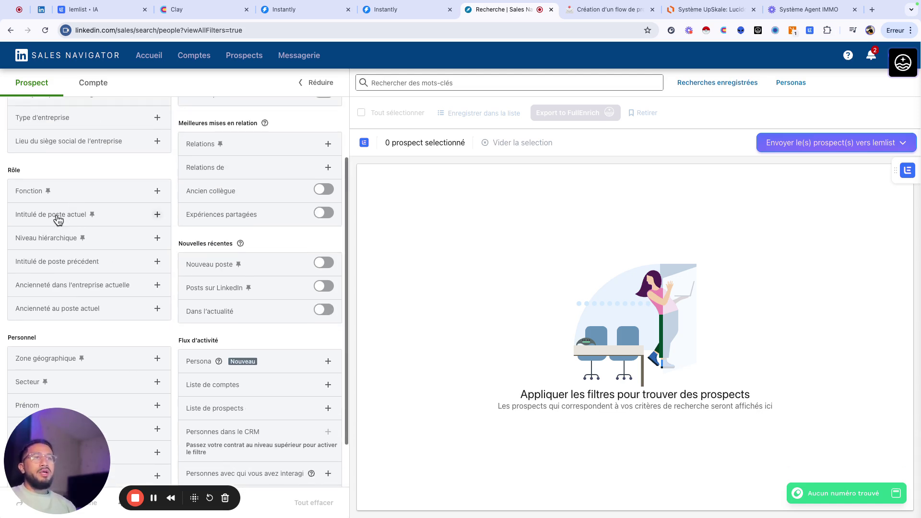
click(62, 216)
text(Agent Imm)
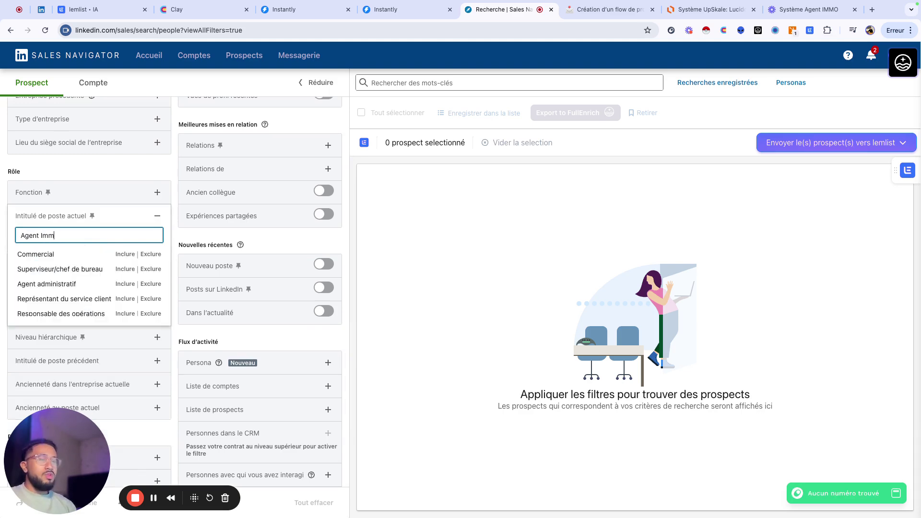
scroll(72, 280, up, 1)
click(72, 279)
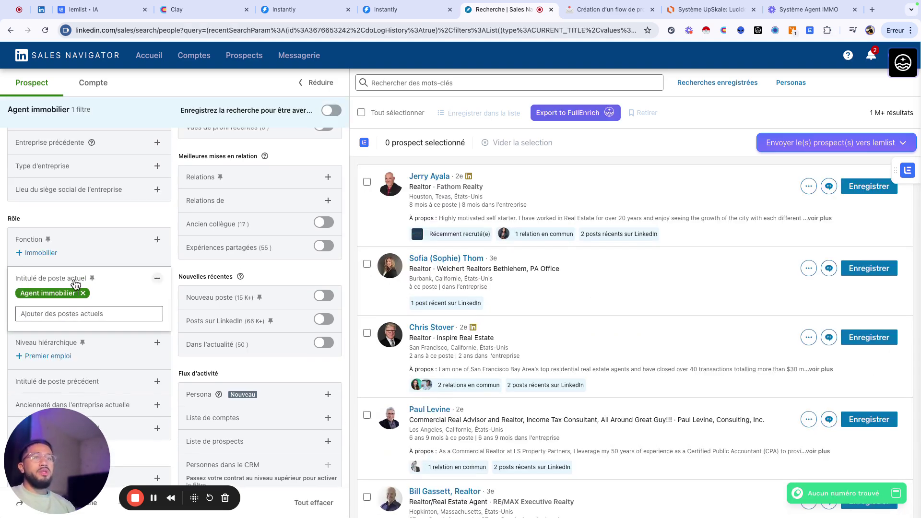
Step: Add Agent Immobilier Indépendant as a second current job title in the prospect search
text(Agent )
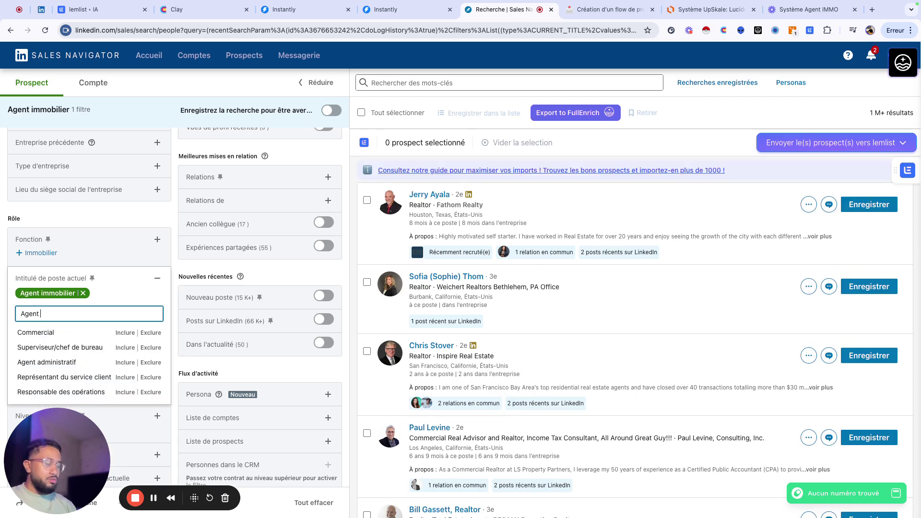
text(Immobilier Indépendant)
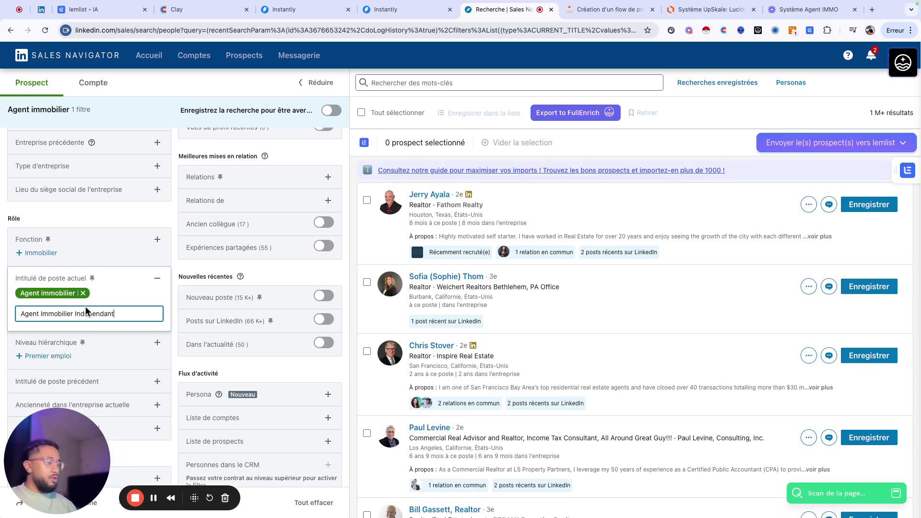
key(Return)
Step: Restrict the prospect search to the geographic areas France and Belgique, and look through the matching prospects
scroll(114, 297, down, 3)
scroll(114, 294, down, 3)
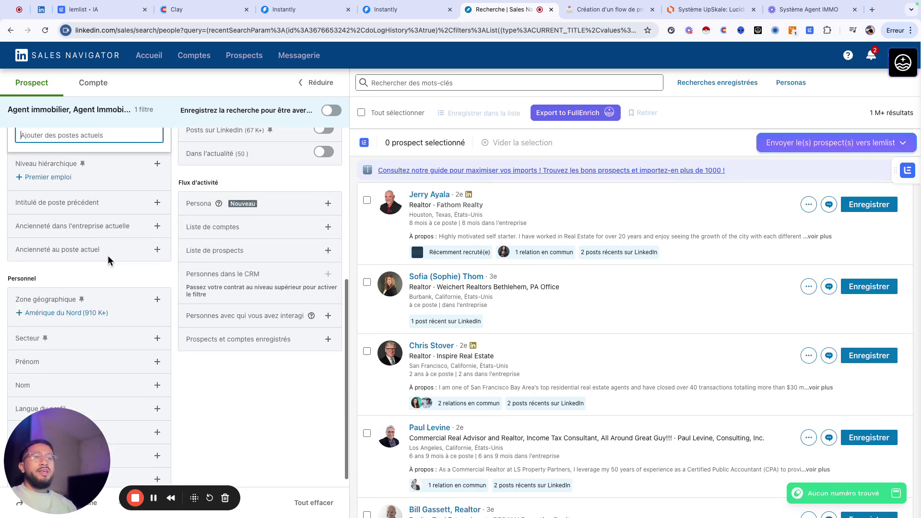
click(62, 299)
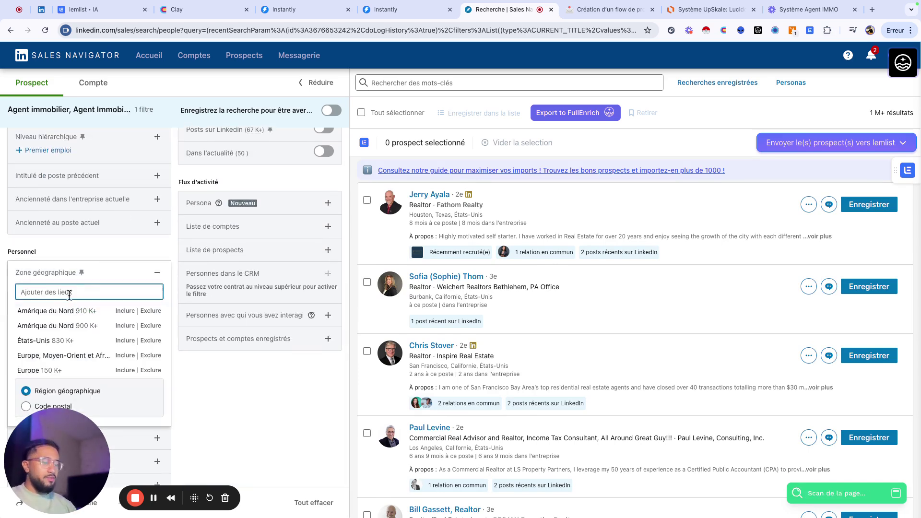
text(fran)
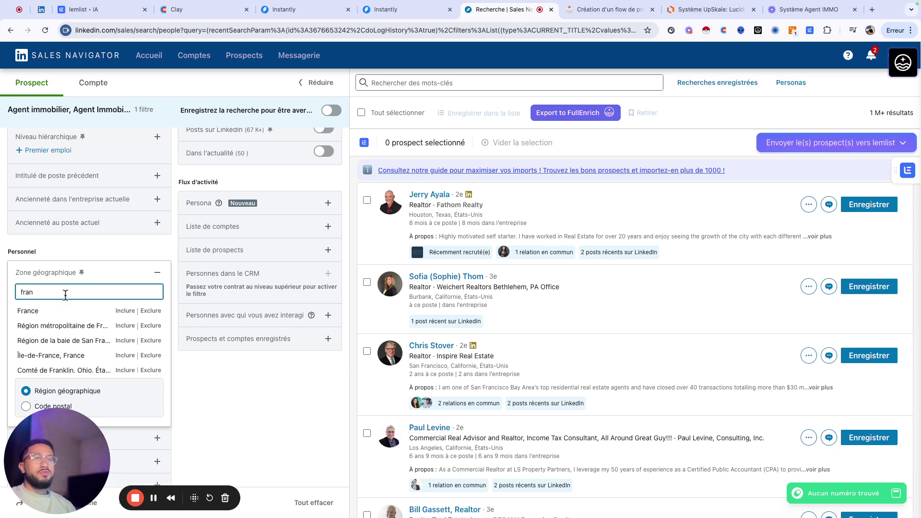
click(46, 311)
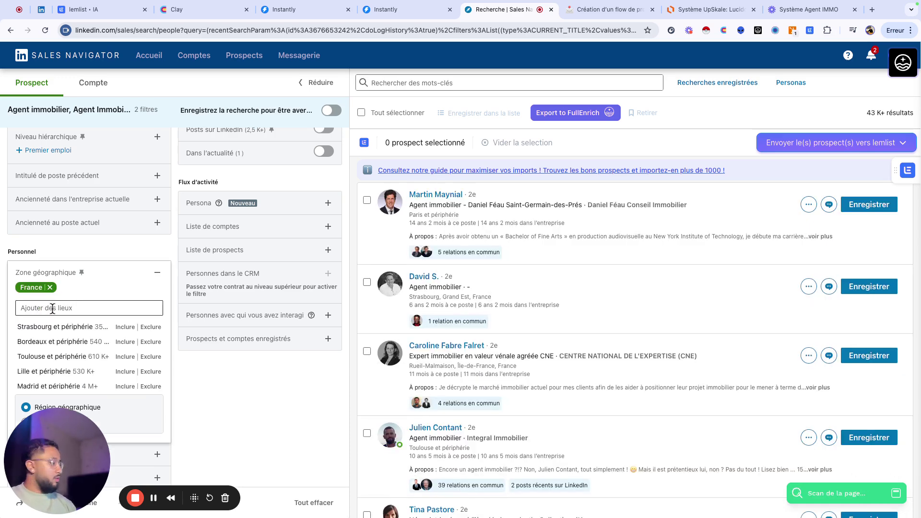
click(52, 308)
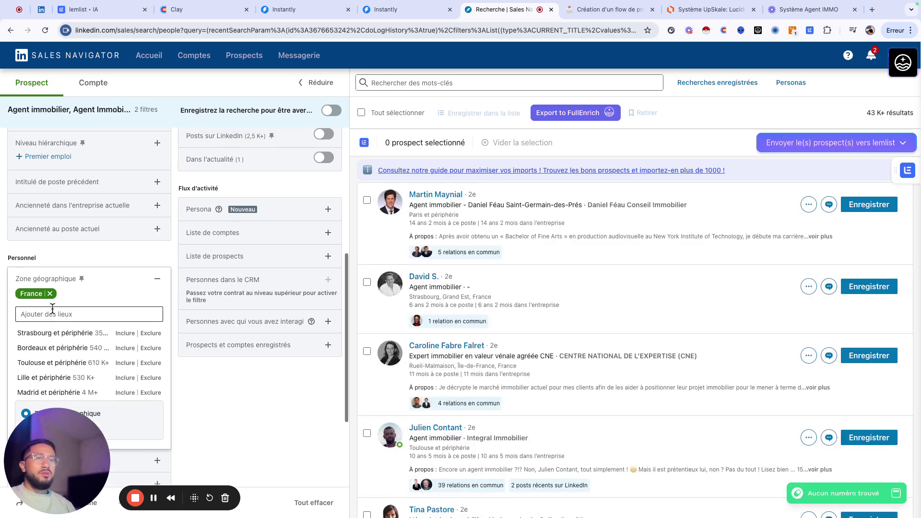
text(bel)
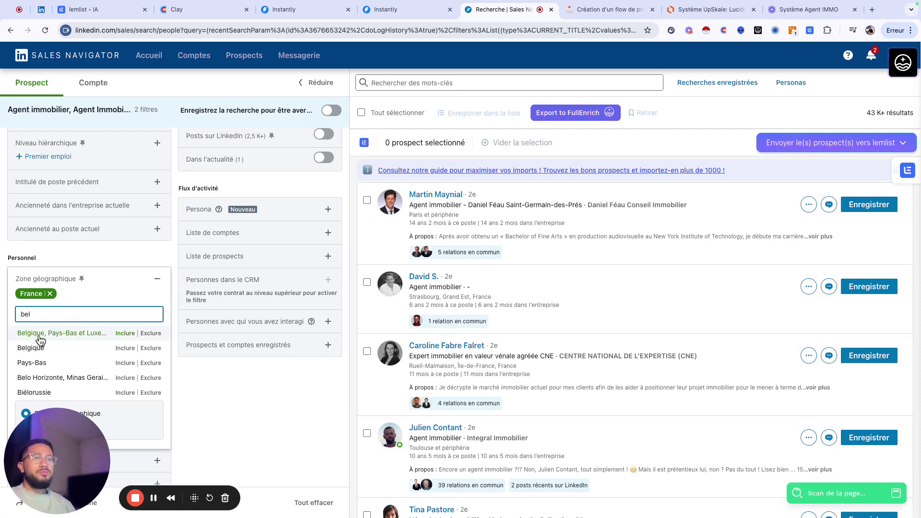
click(37, 348)
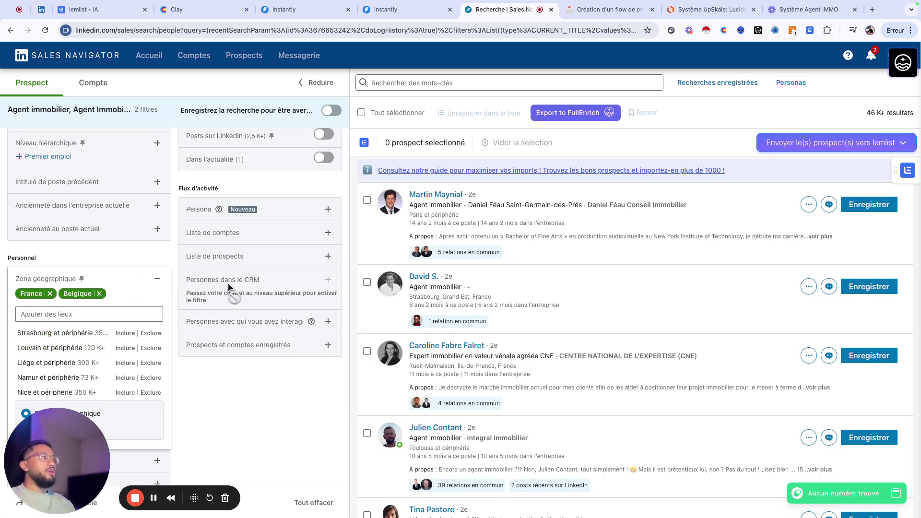
click(236, 401)
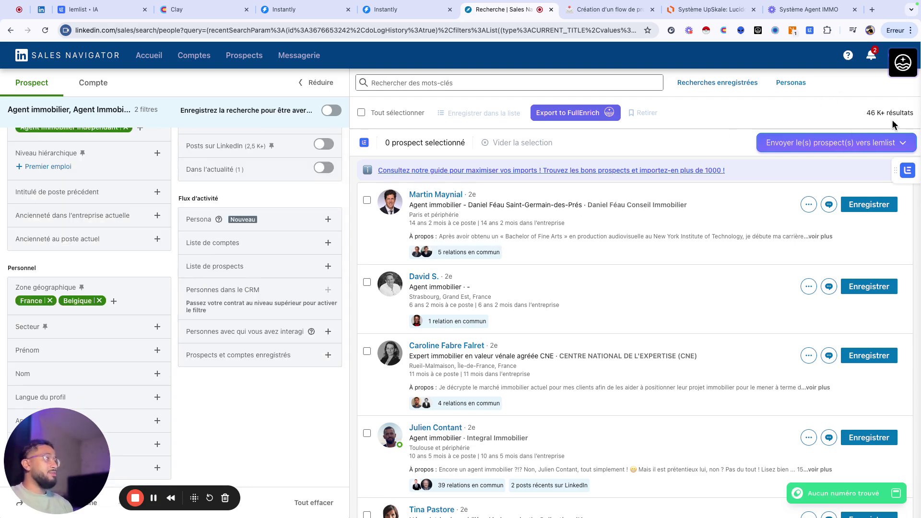
scroll(615, 229, down, 5)
scroll(615, 230, down, 5)
scroll(614, 229, up, 10)
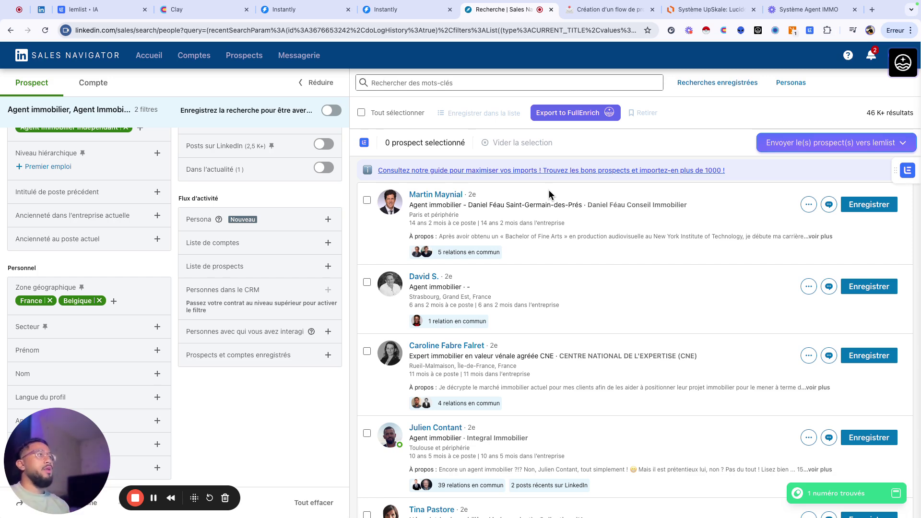
Step: Switch to Clay and start a new table that uses Find People as its source
click(236, 14)
scroll(579, 144, up, 5)
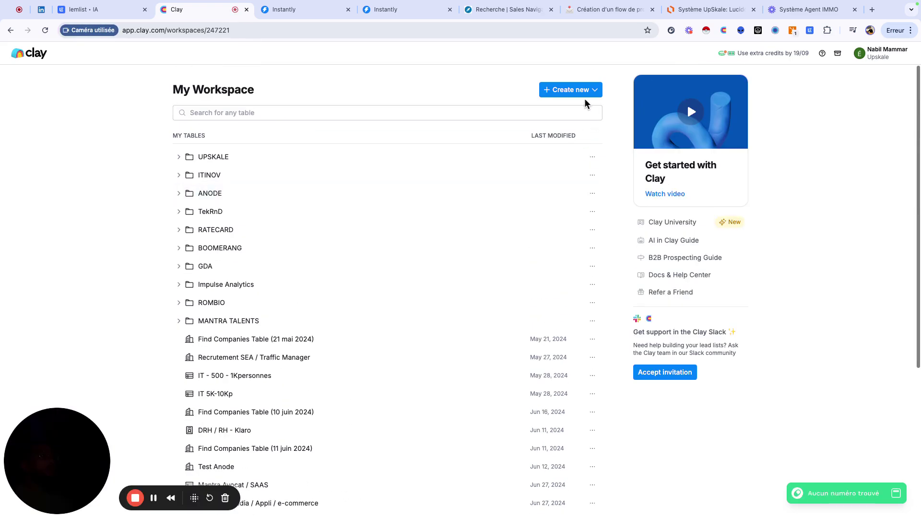
click(582, 90)
click(585, 135)
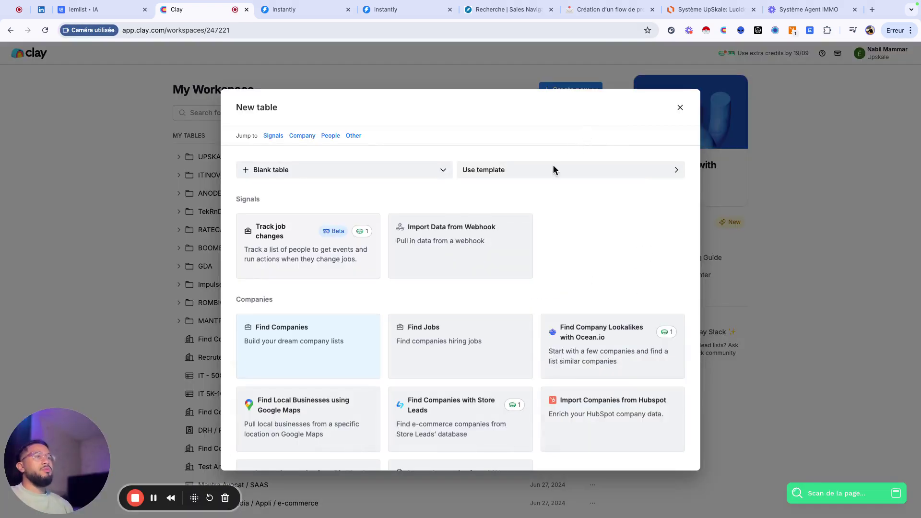
scroll(345, 338, down, 2)
scroll(336, 345, down, 4)
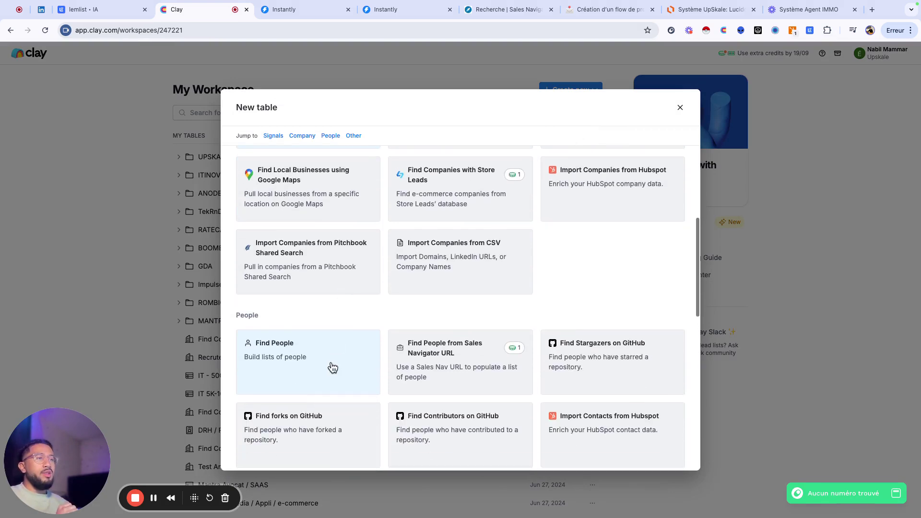
click(327, 325)
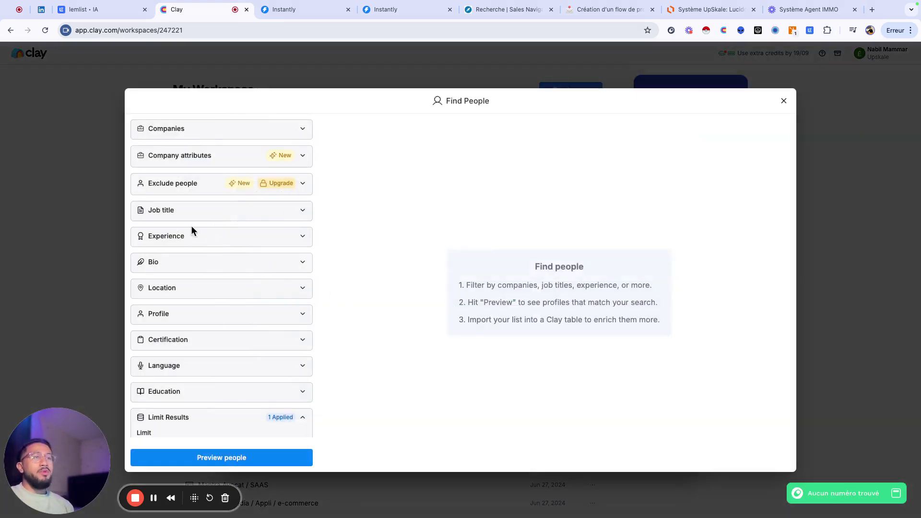
Step: Include the job title Agent Immobilier in the people search filters
click(207, 210)
click(206, 302)
text(Agent Immobilier)
key(Return)
Step: Add Agent Immobilier Indépendant as a second included job title in the people search
text(Agenti)
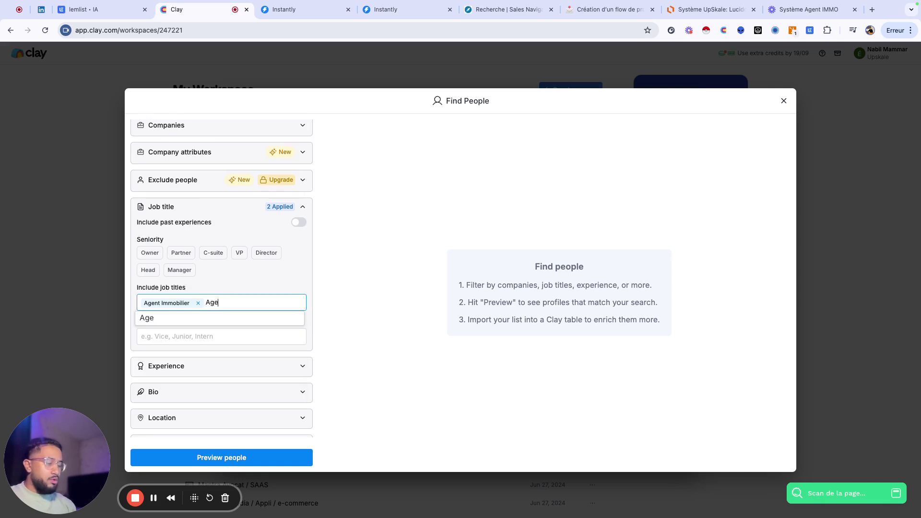
key(BackSpace)
text(Immobilier Indép)
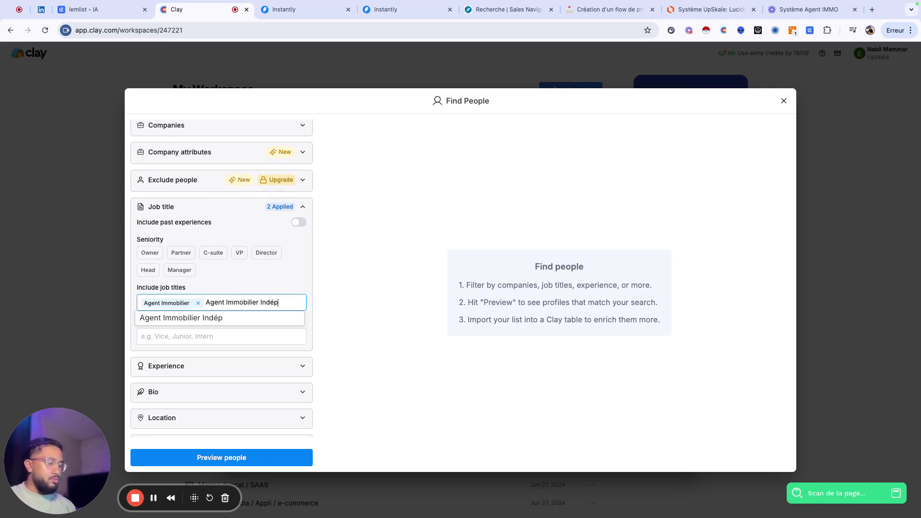
text(endant)
key(BackSpace)
key(BackSpace)
key(BackSpace)
key(BackSpace)
key(BackSpace)
key(BackSpace)
text(anant)
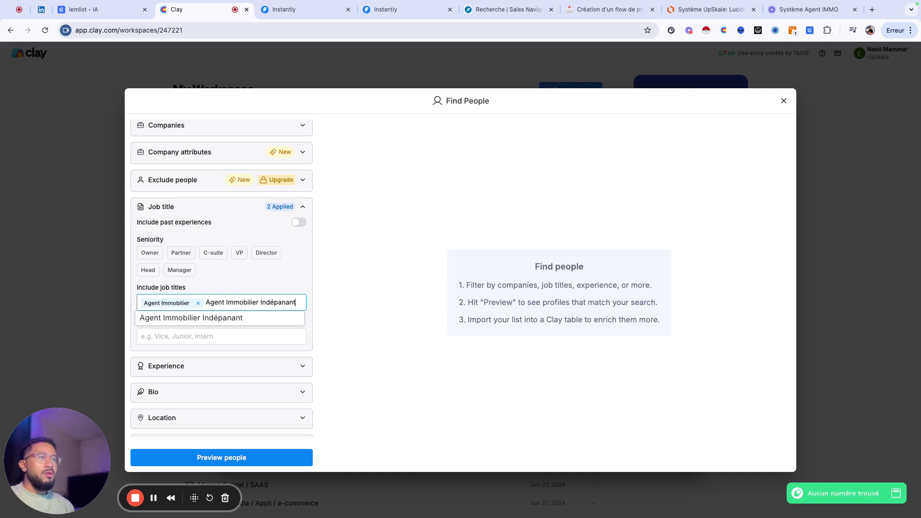
double_click(275, 302)
text(Indépendant)
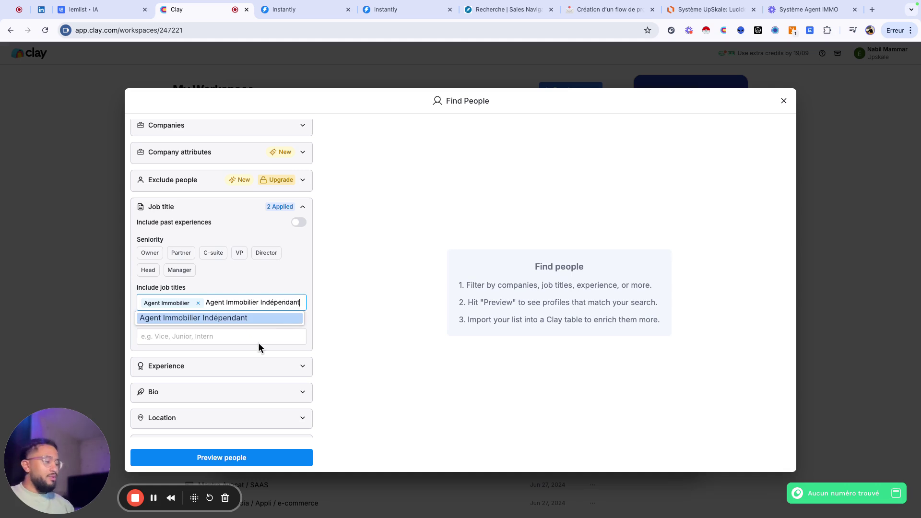
key(Return)
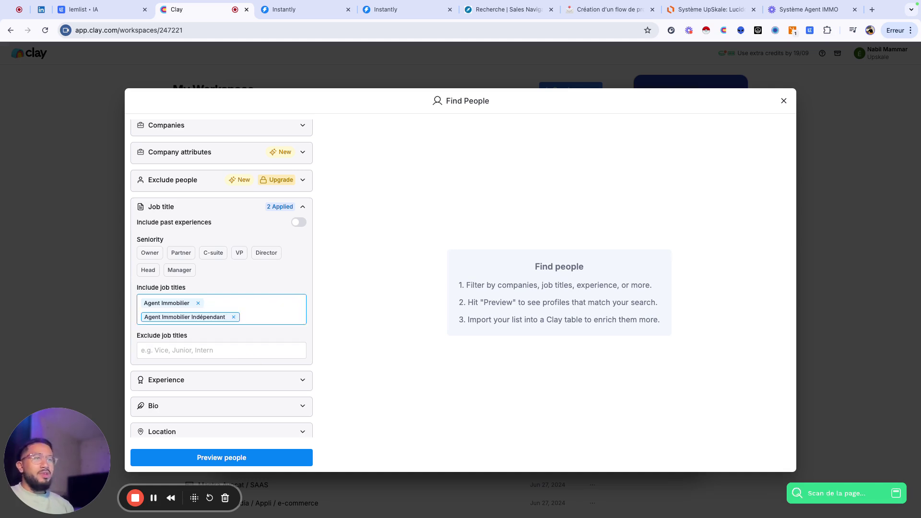
Step: In the company attributes filters, include Real Estate as an industry for the people search
click(278, 315)
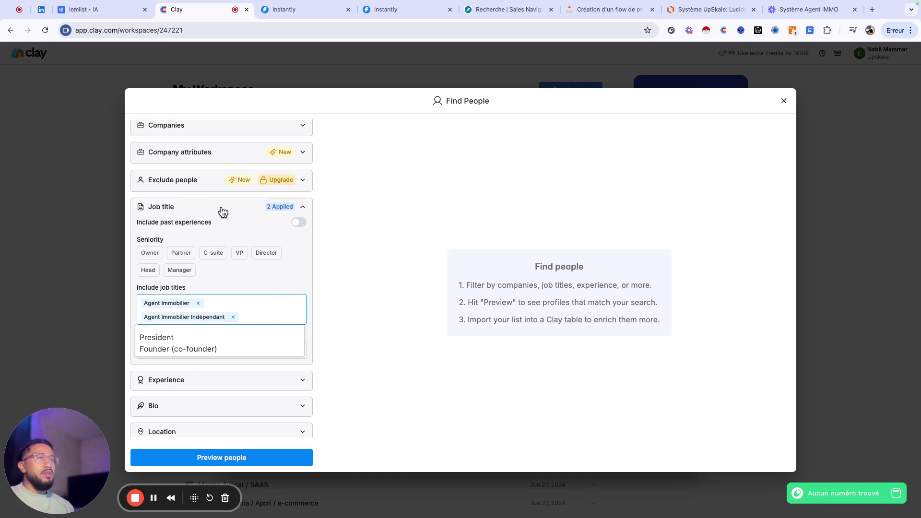
scroll(225, 216, up, 1)
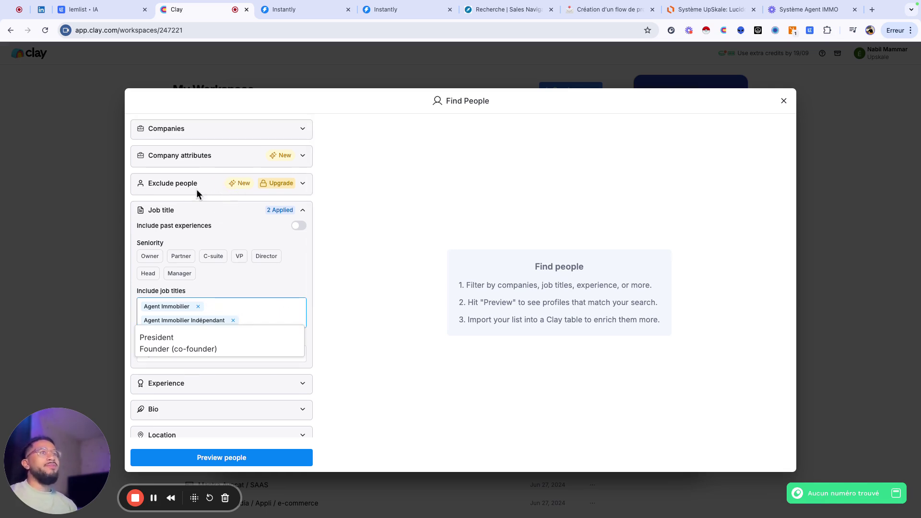
click(206, 155)
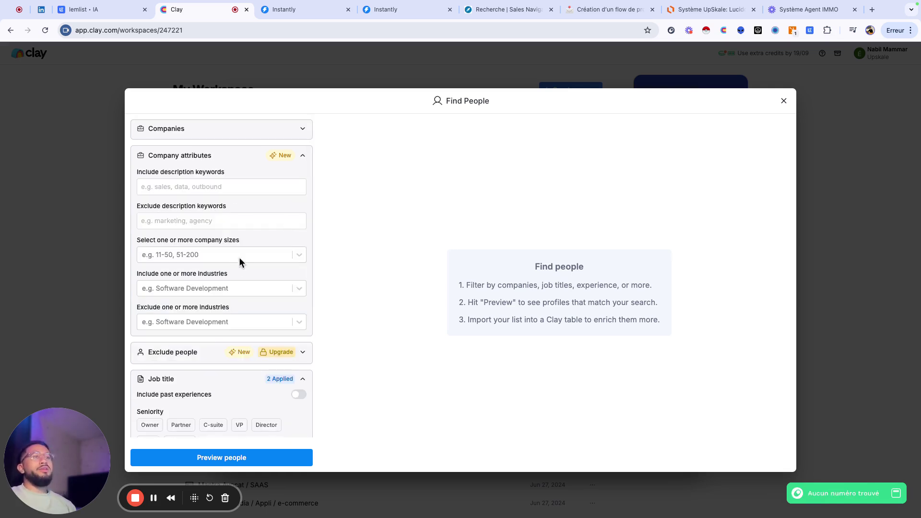
click(222, 288)
text(Rea)
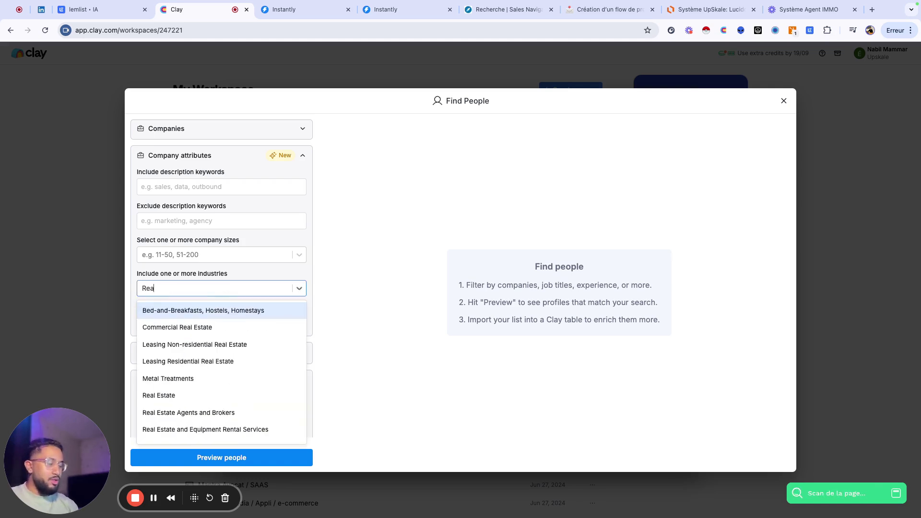
text(l e)
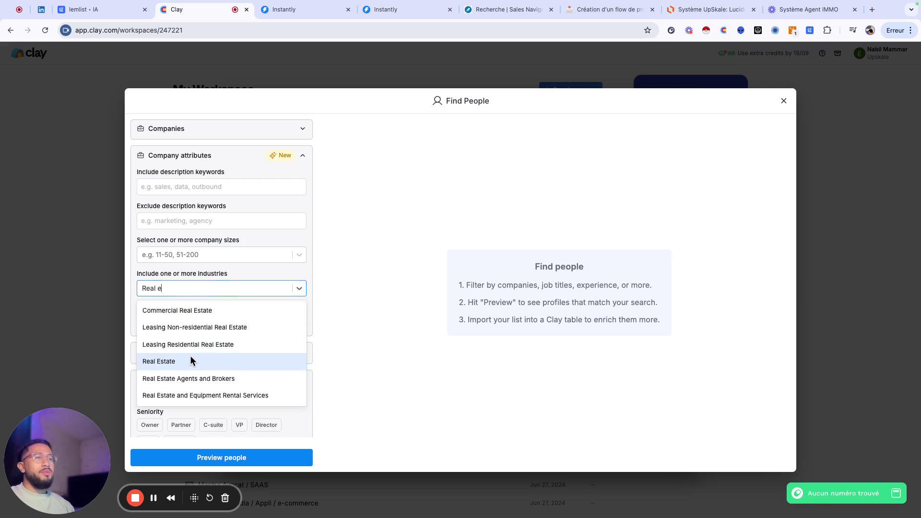
click(187, 356)
Step: Add Commercial Real Estate and Real Estate Agents and Brokers to the included industries
text(Real)
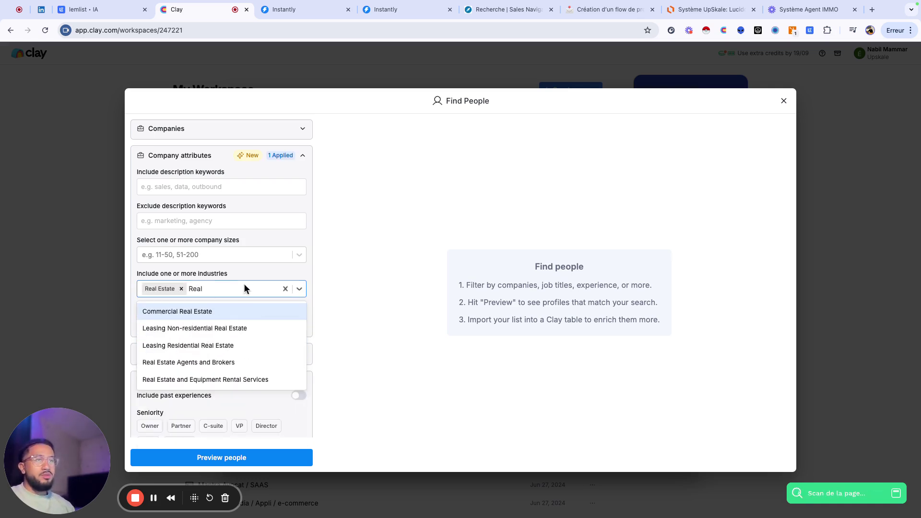
click(227, 311)
text(Rea)
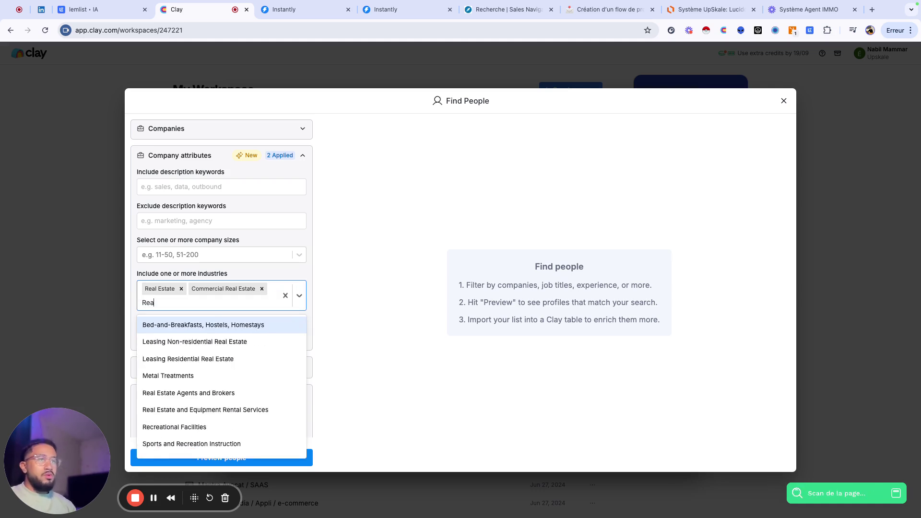
click(199, 392)
click(262, 267)
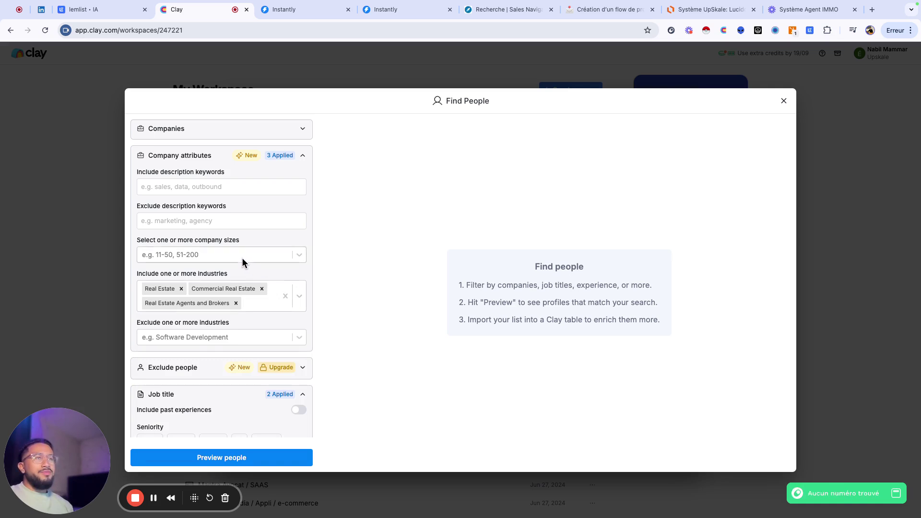
Step: Restrict the people search to the locations France and Belgium
scroll(243, 257, down, 5)
scroll(201, 376, down, 3)
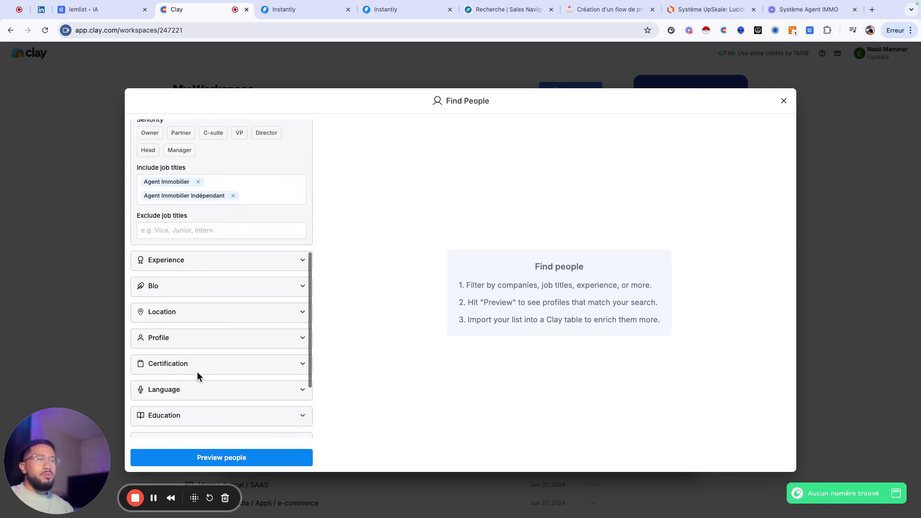
click(209, 311)
click(218, 336)
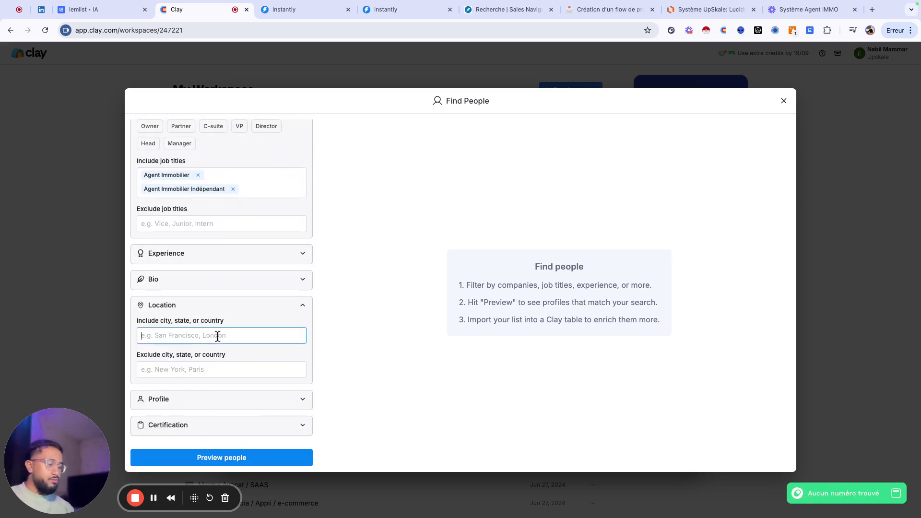
text(france)
click(211, 361)
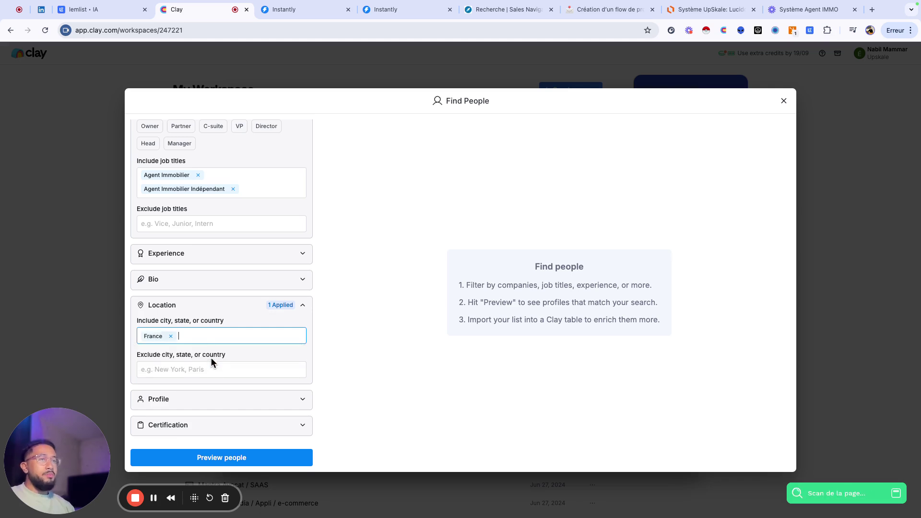
text(Belg)
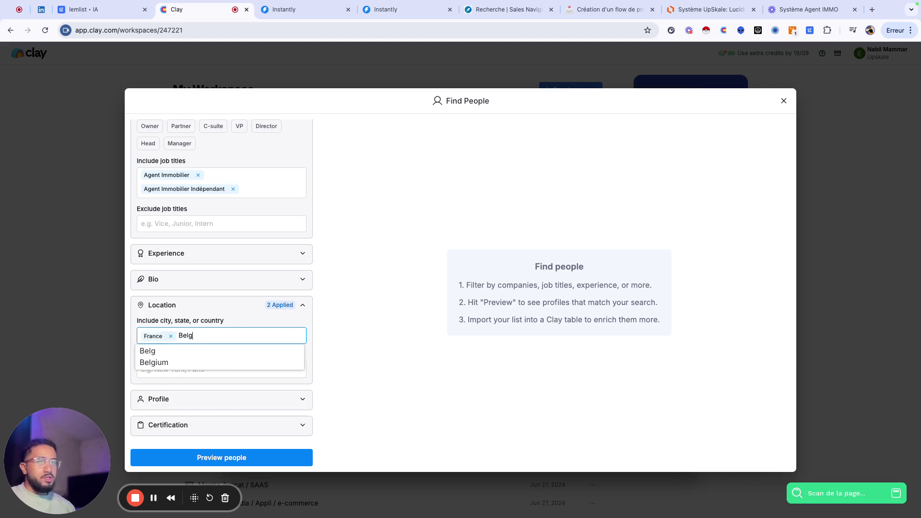
click(153, 362)
Step: Clear the limit on the number of results and preview the matching people
scroll(221, 362, down, 3)
click(197, 412)
key(super+a)
key(BackSpace)
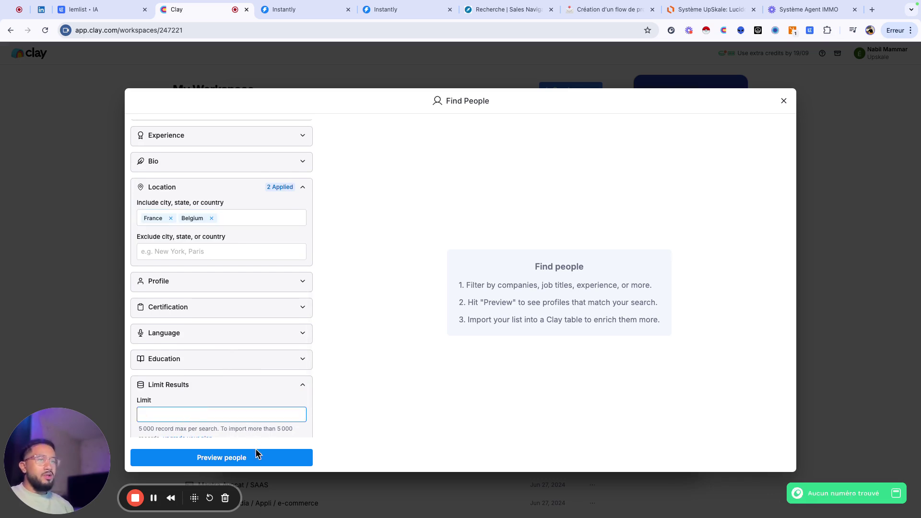
click(257, 457)
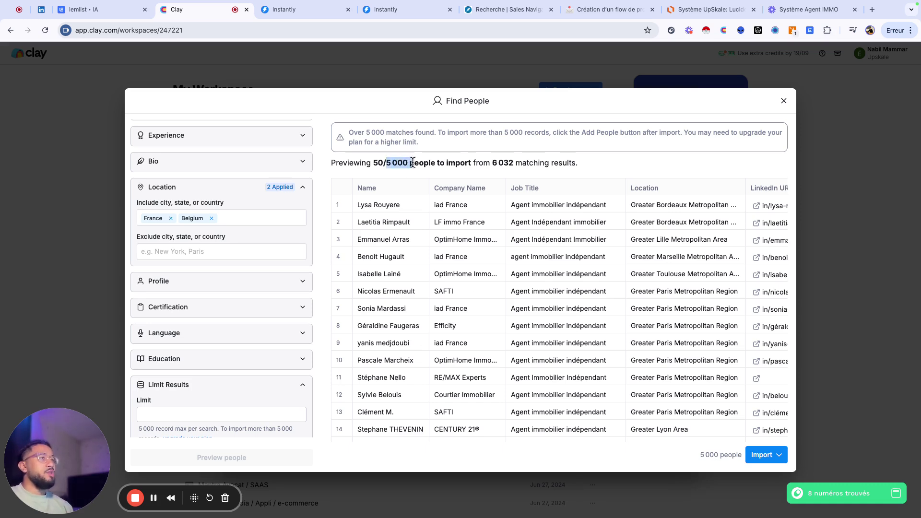
Step: Import the previewed people into a new table with only the basic profile, and dismiss the import summary
scroll(708, 256, down, 1)
click(765, 454)
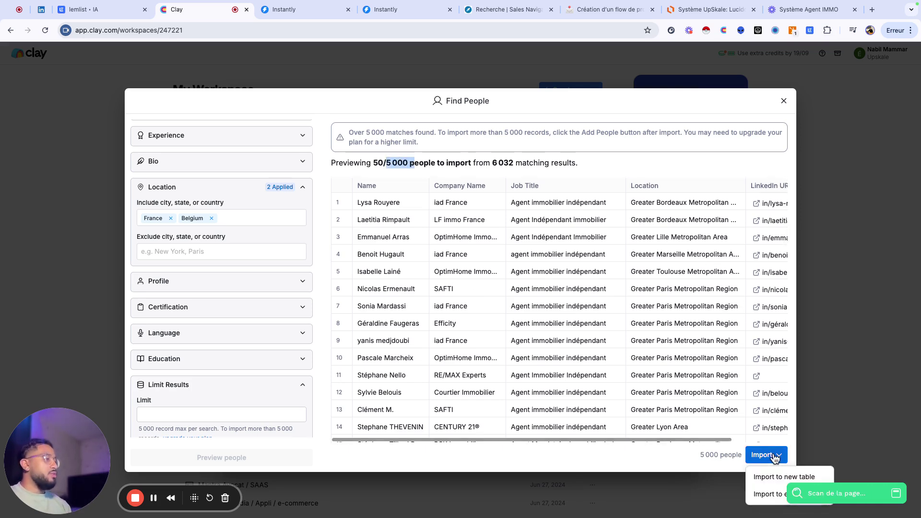
click(773, 477)
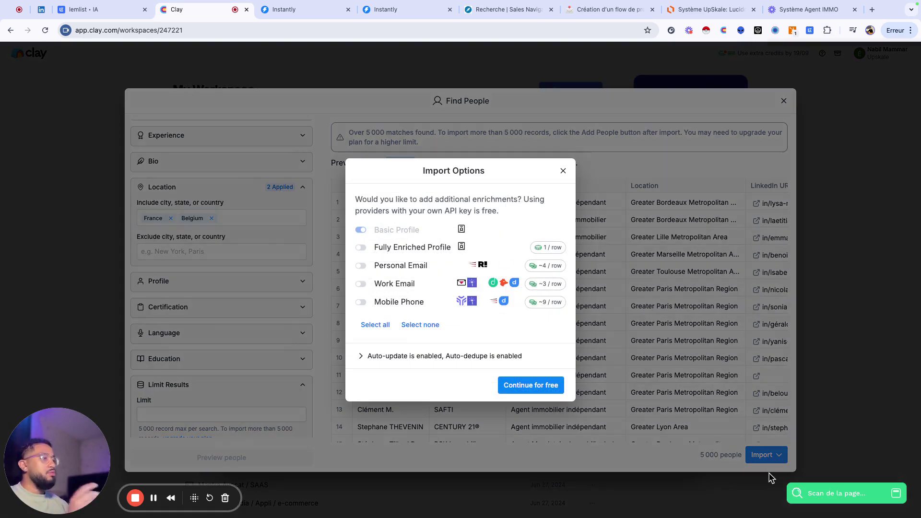
click(546, 387)
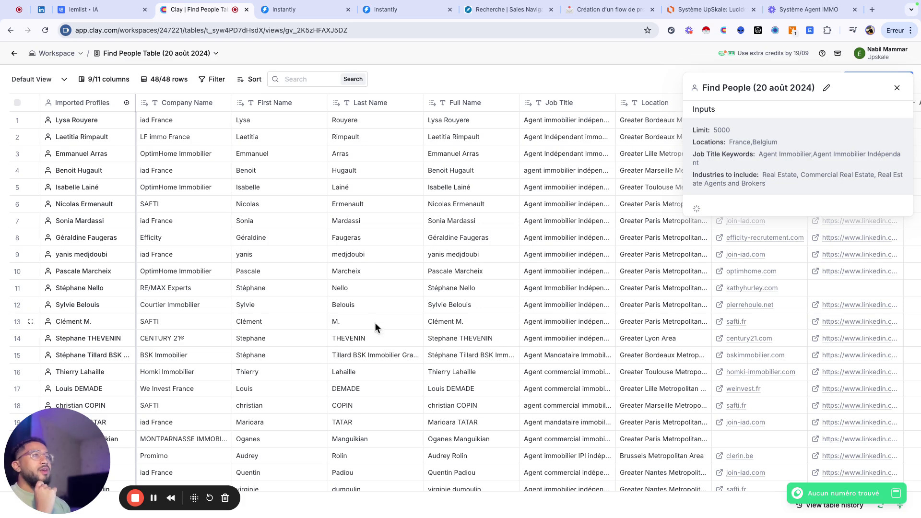
scroll(610, 260, right, 6)
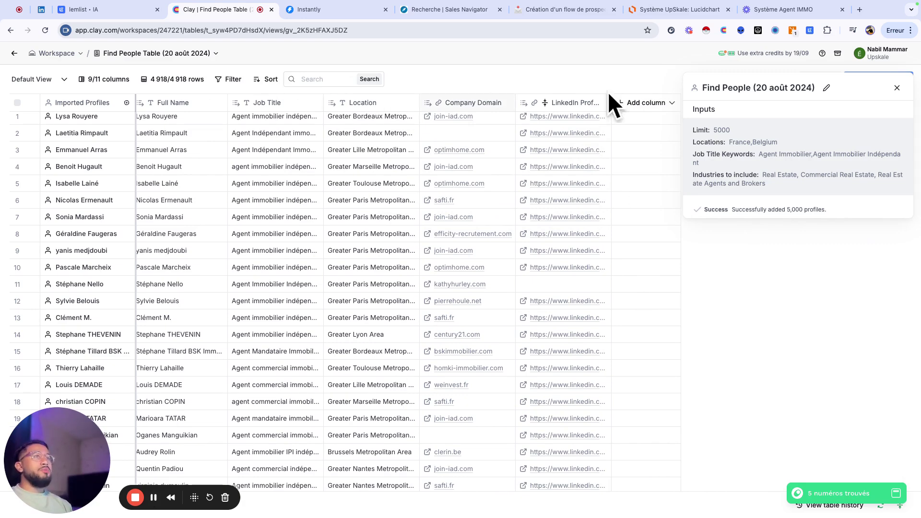
click(898, 89)
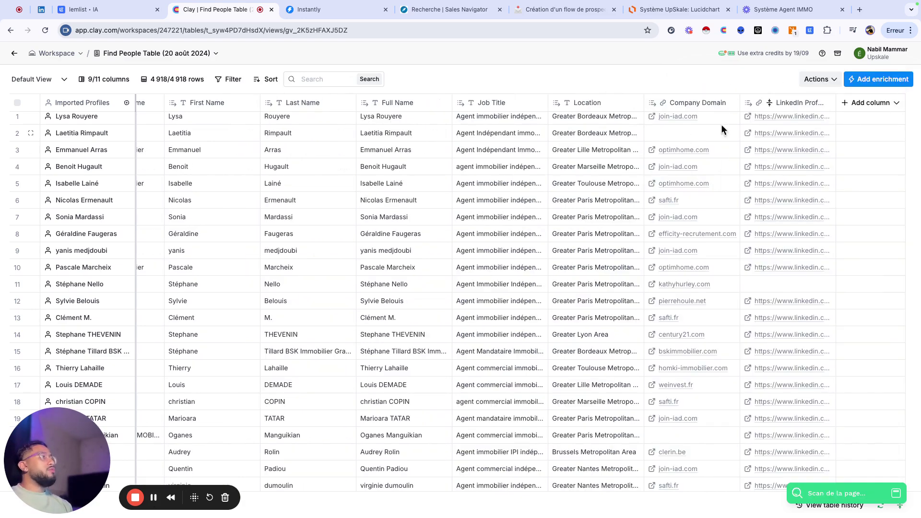
Step: Add the DropContact Find Work Email enrichment and select the workspace's own Dropcontact API key account
click(892, 83)
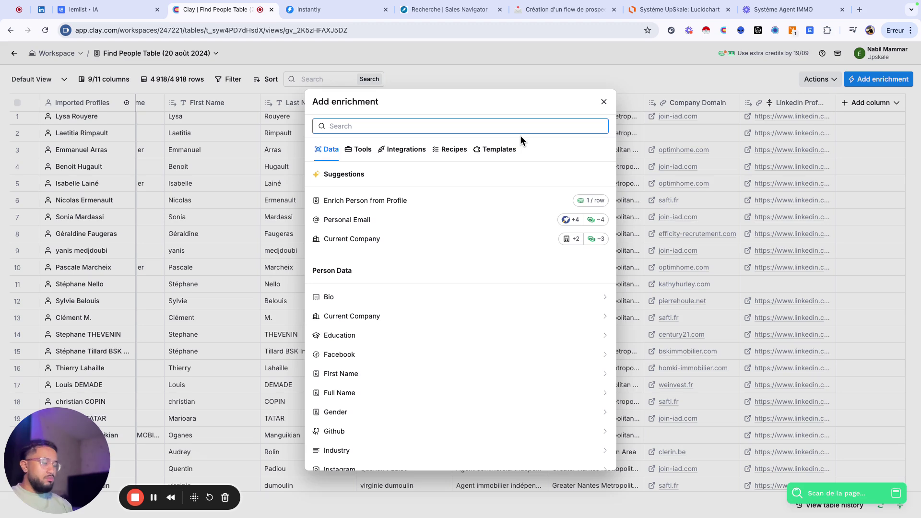
text(drop)
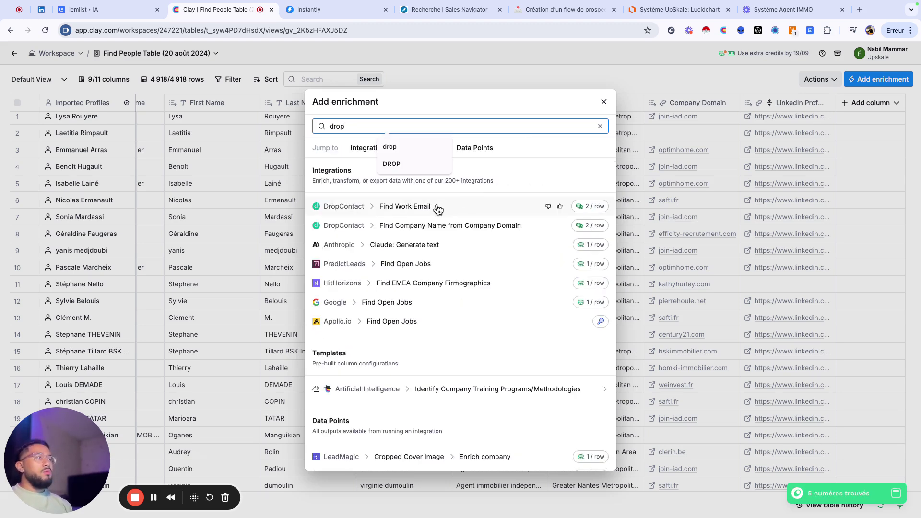
click(438, 210)
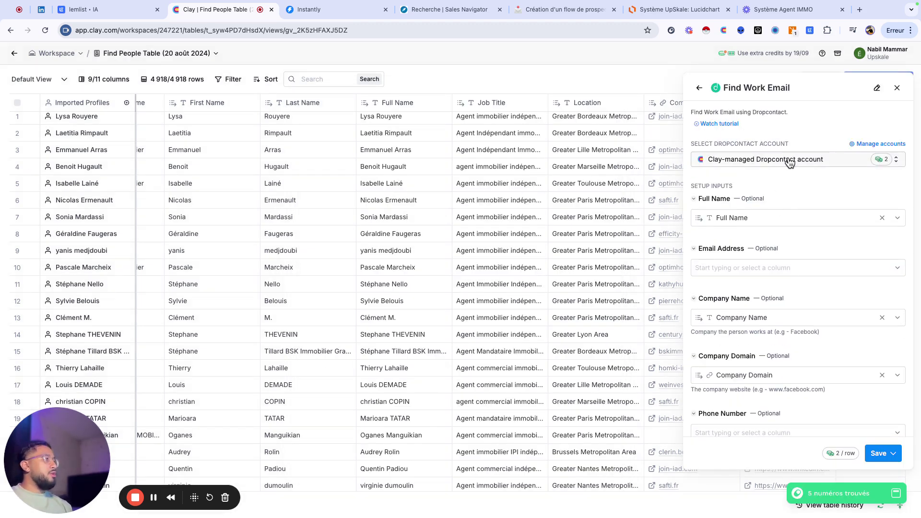
click(789, 161)
click(768, 230)
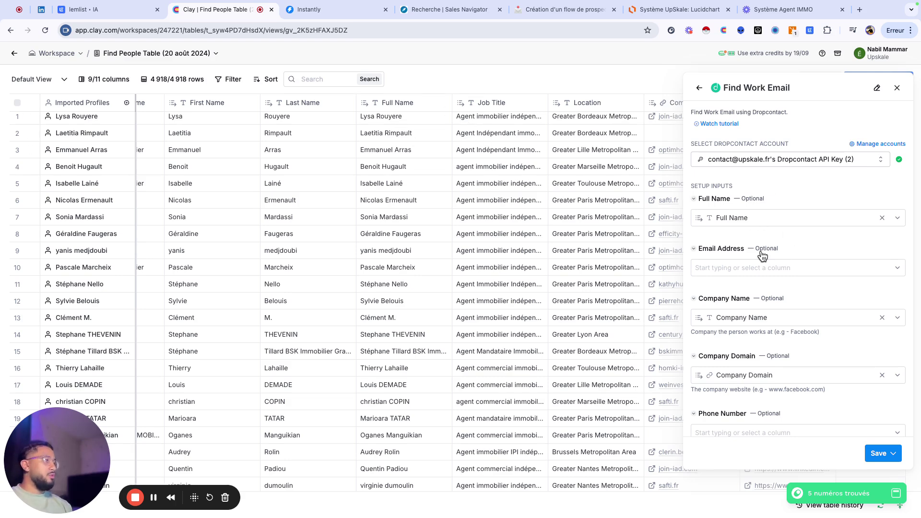
Step: Check the input mappings and run settings of the Find Work Email enrichment, and save and run it on the table
scroll(765, 282, down, 5)
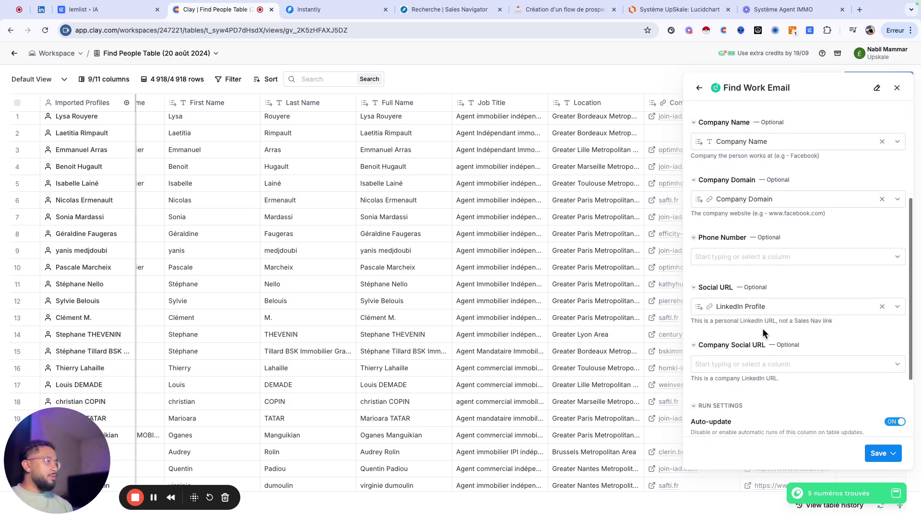
scroll(768, 346, down, 4)
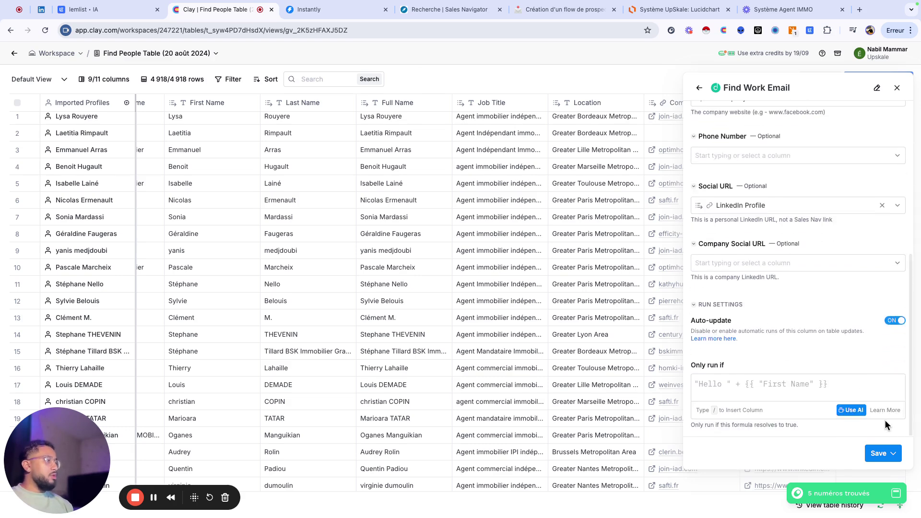
scroll(823, 226, up, 5)
scroll(876, 398, down, 5)
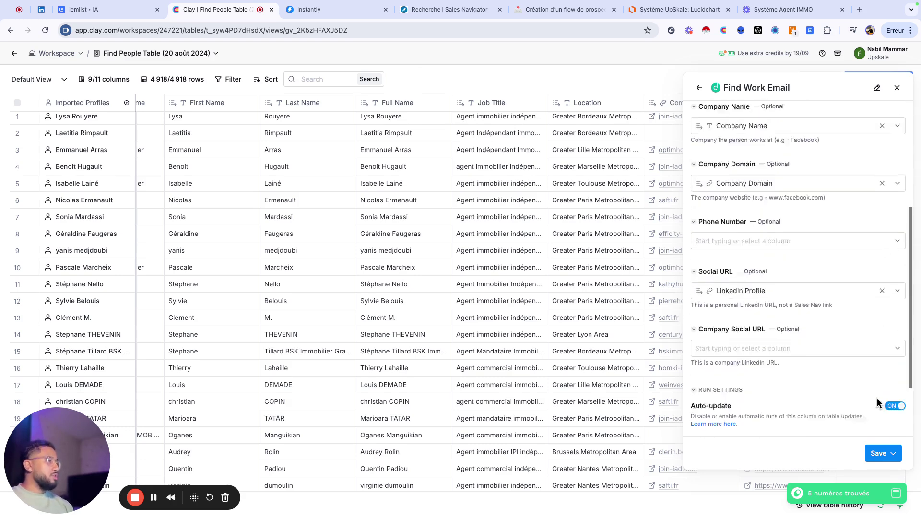
click(894, 453)
click(841, 393)
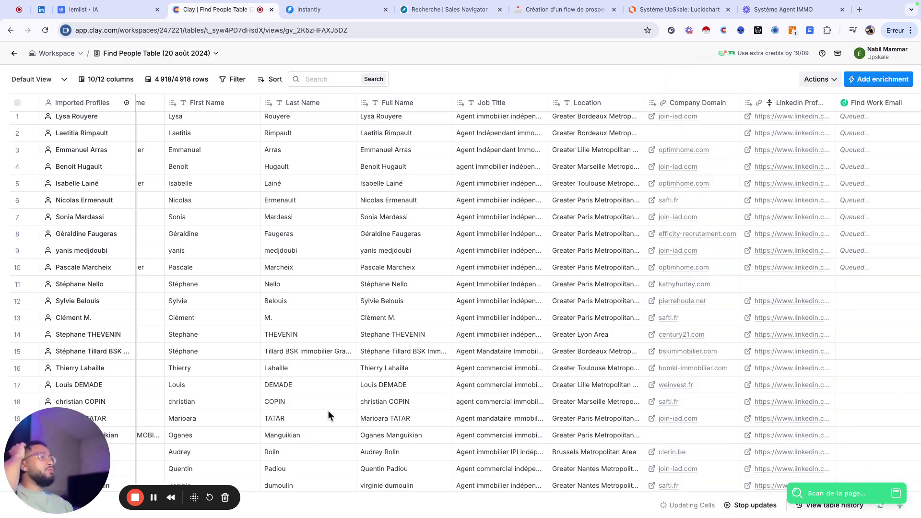
click(153, 497)
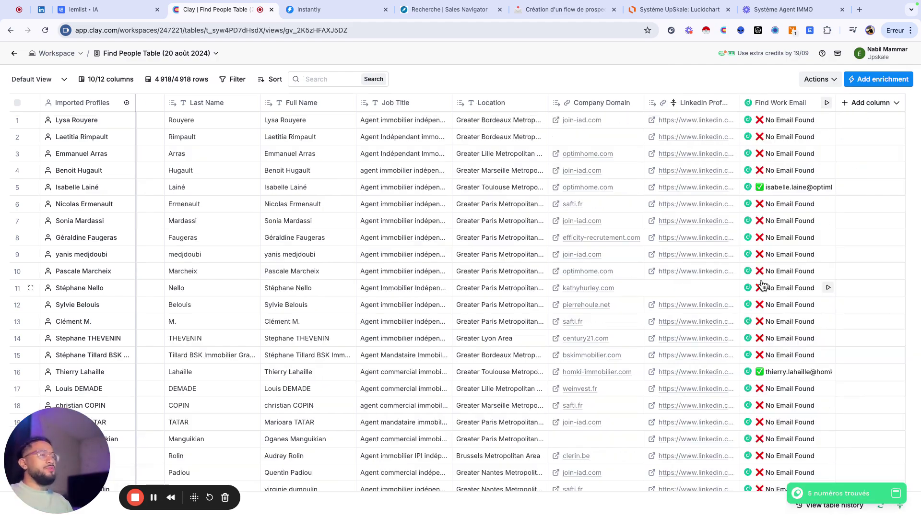
Step: Filter the table to the rows where the Find Work Email column has results
scroll(762, 295, down, 12)
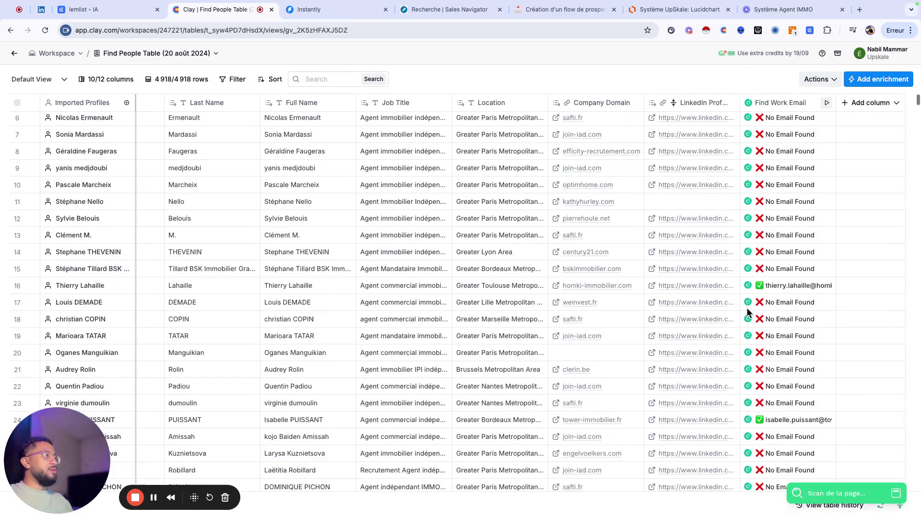
scroll(746, 312, down, 20)
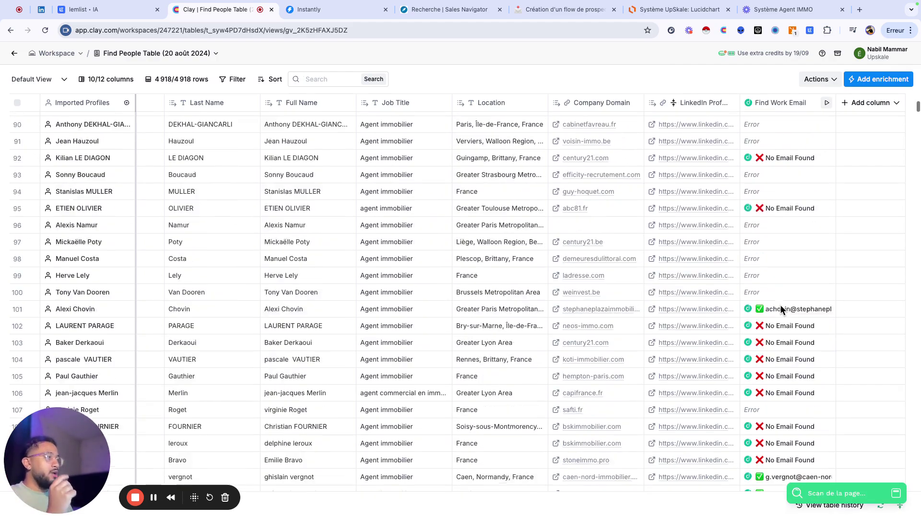
scroll(781, 306, down, 20)
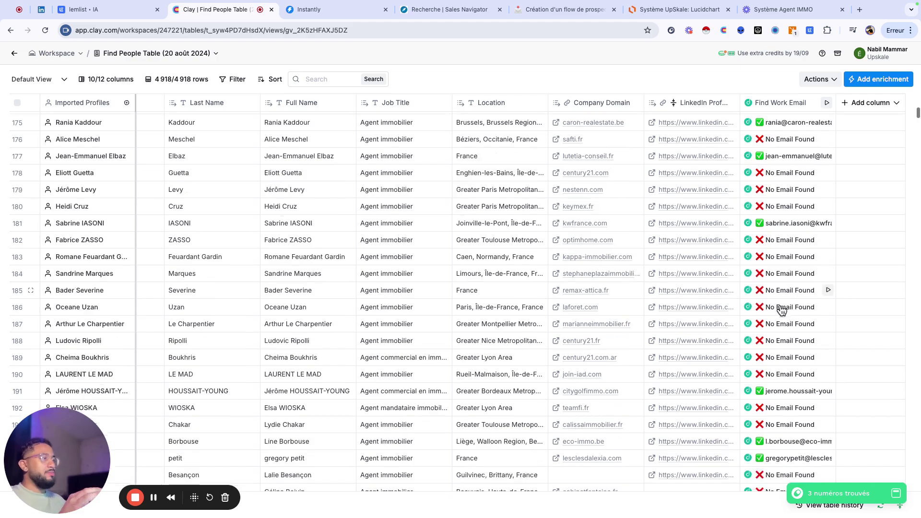
scroll(781, 306, down, 13)
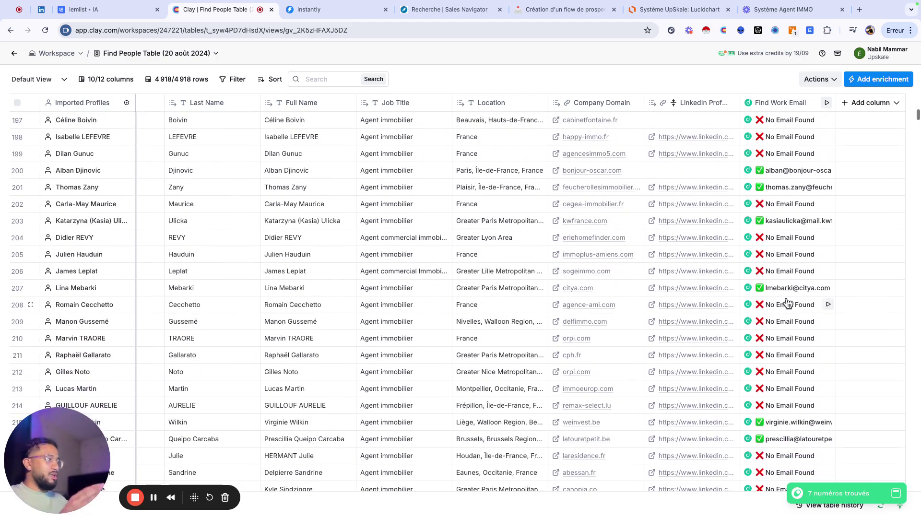
scroll(788, 311, down, 20)
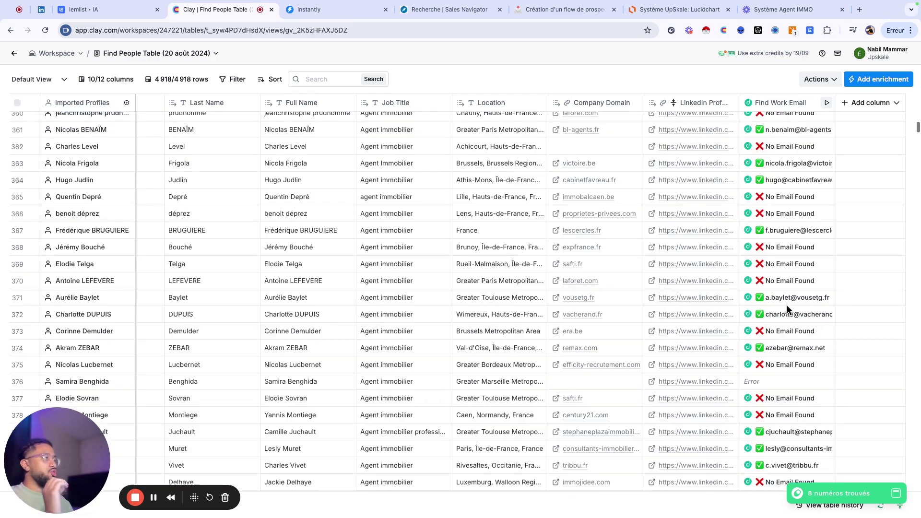
scroll(770, 101, down, 1)
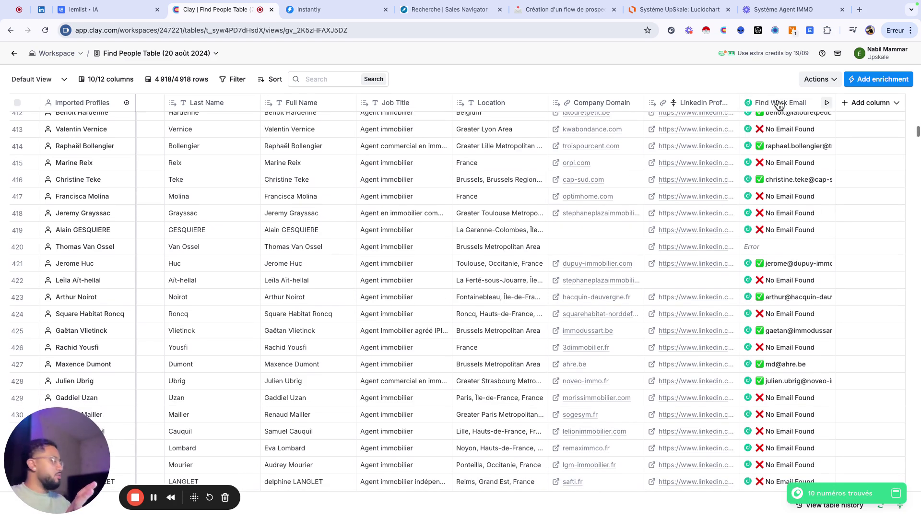
click(779, 103)
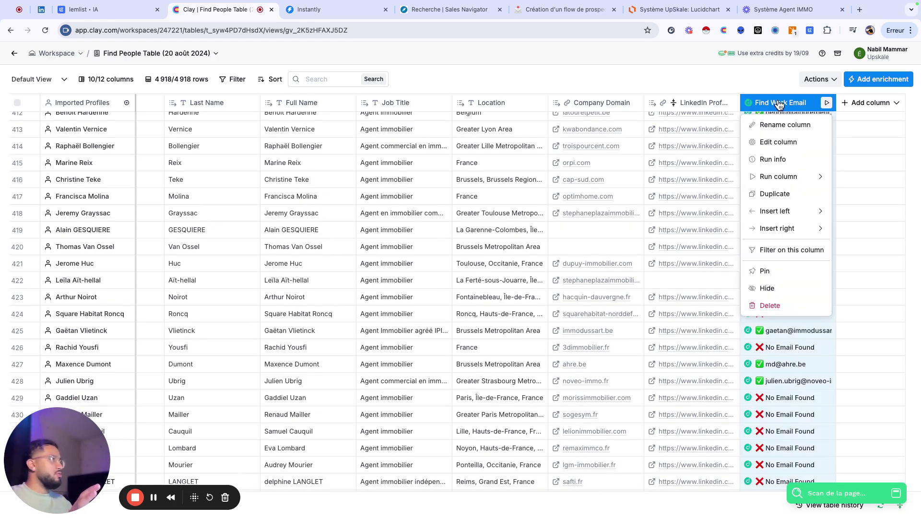
click(789, 250)
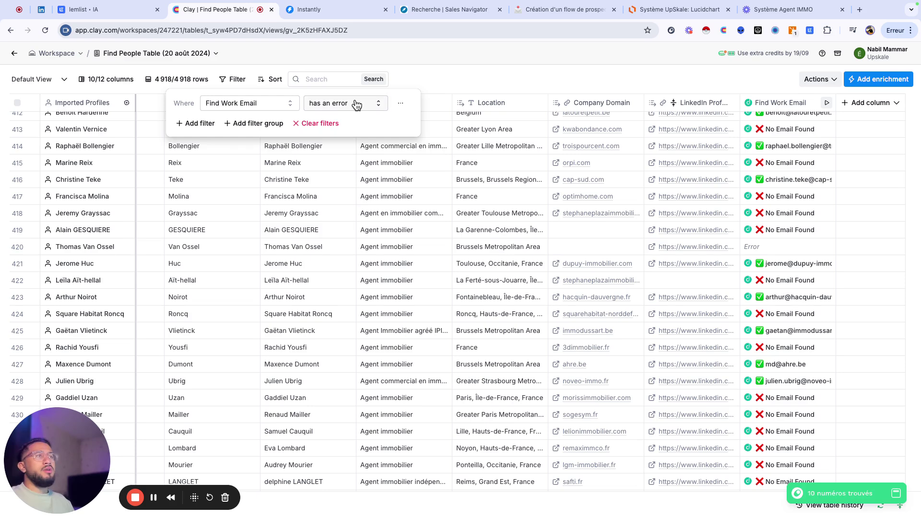
click(356, 104)
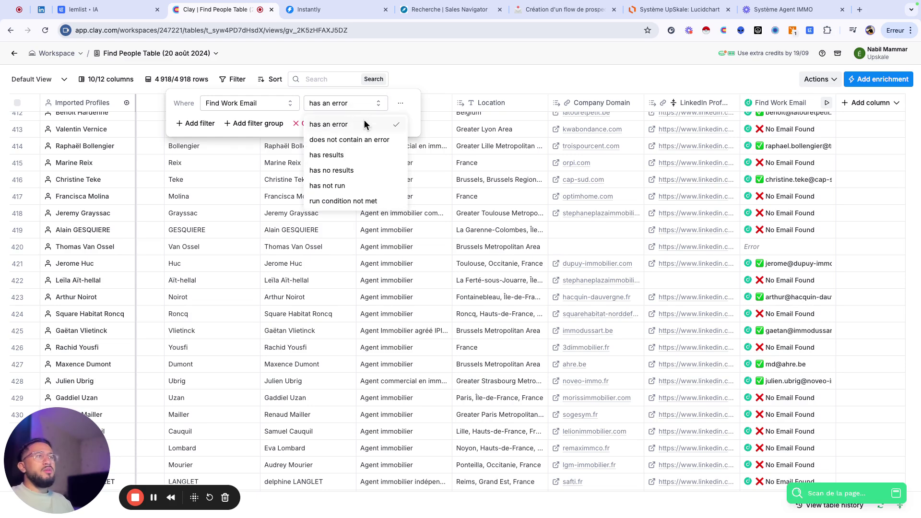
click(344, 156)
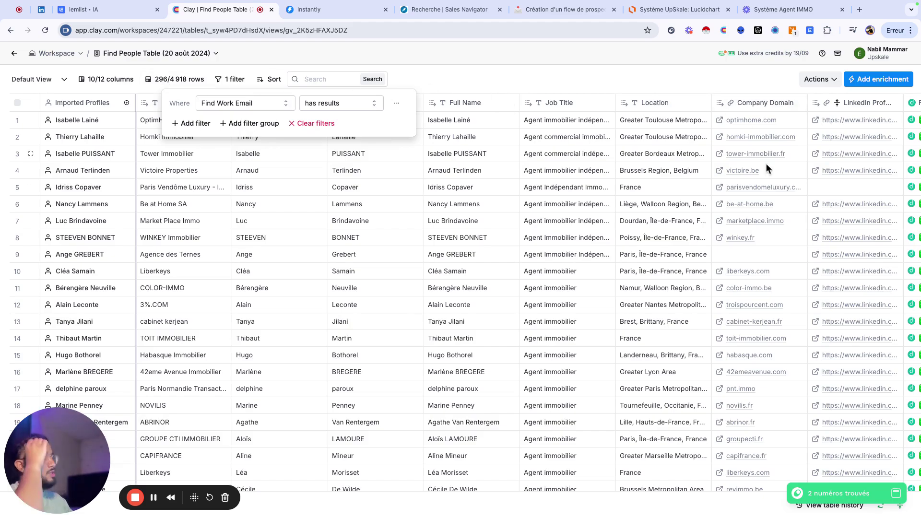
Step: Create a new Email column from the email address in the first row's Find Work Email result
scroll(777, 177, right, 3)
scroll(784, 187, down, 15)
scroll(784, 187, down, 2)
scroll(780, 185, up, 18)
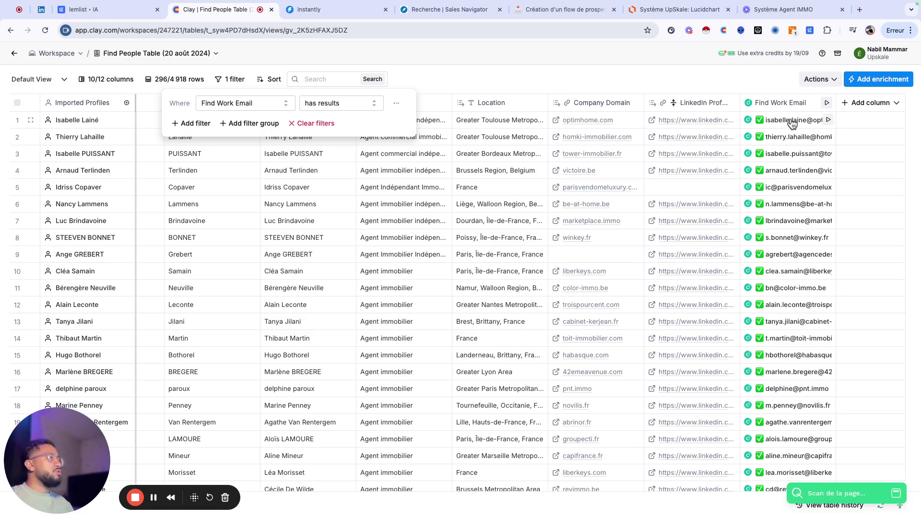
click(792, 124)
click(741, 141)
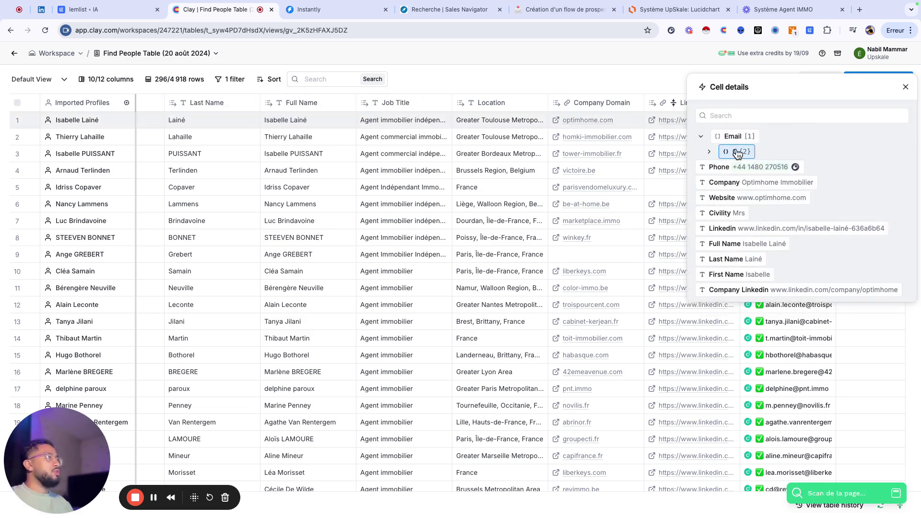
click(739, 153)
click(874, 167)
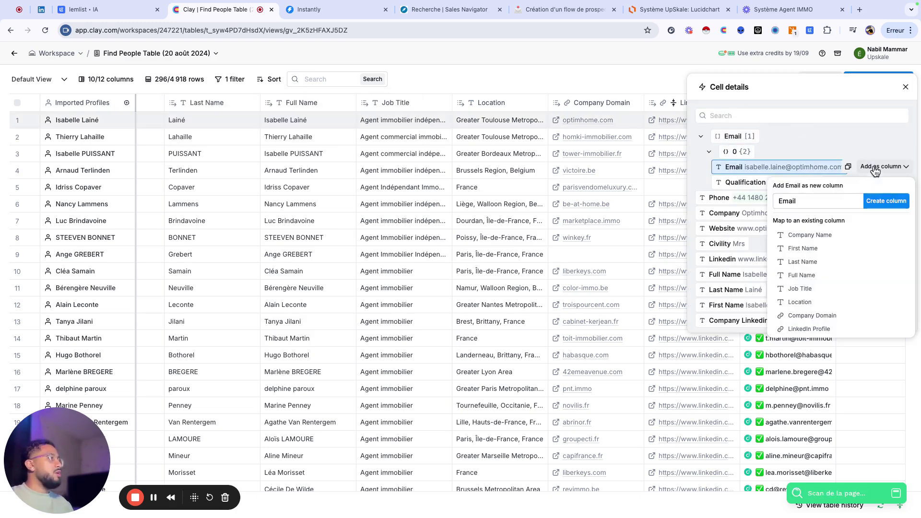
click(886, 205)
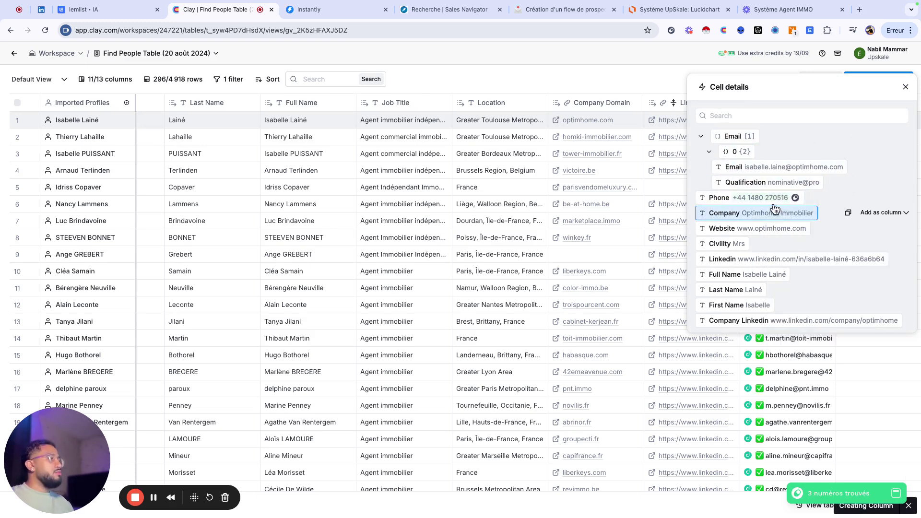
Step: Create a new Phone column from the phone value in the same result, and close the cell details
click(880, 197)
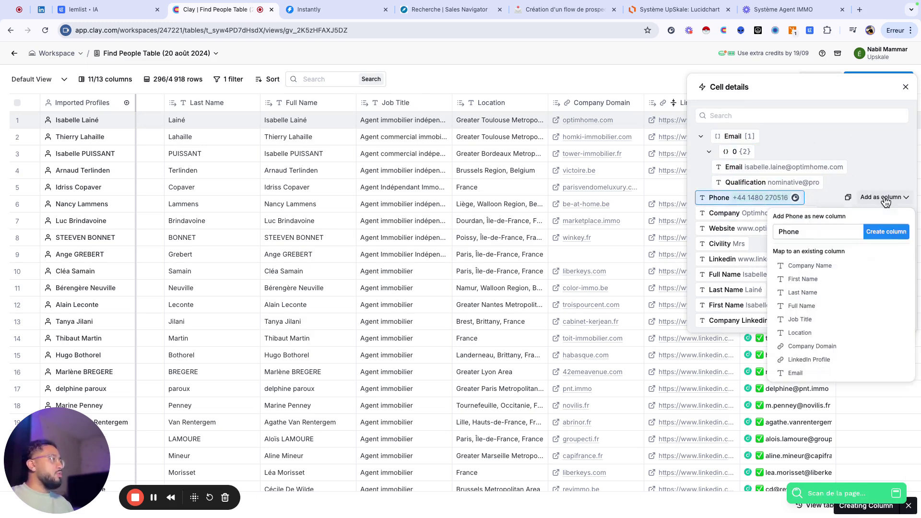
click(886, 232)
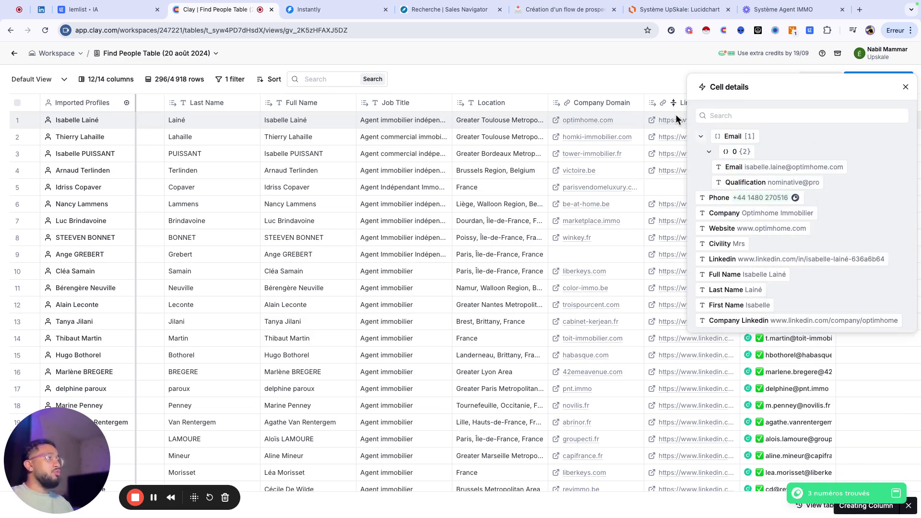
click(906, 87)
Step: Review the filtered table with its new columns, export it as a CSV file, and dismiss the download confirmation
scroll(839, 169, right, 4)
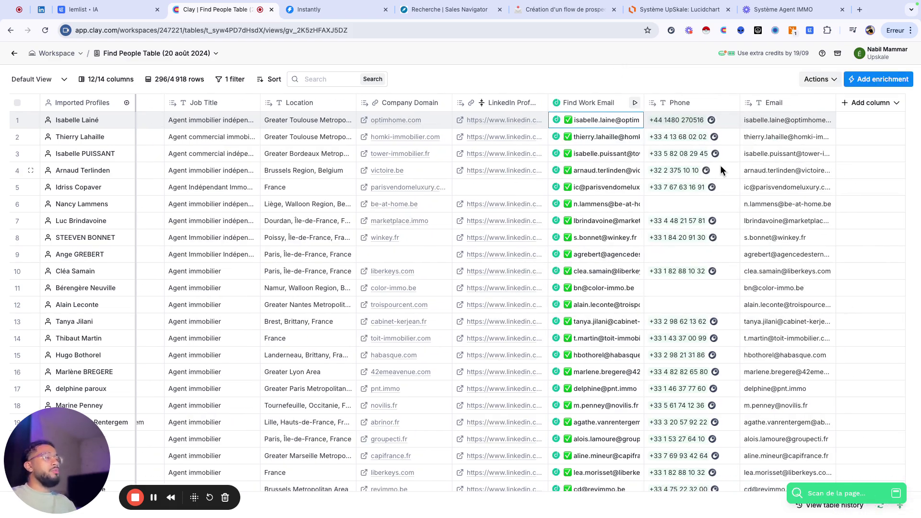
scroll(613, 166, left, 5)
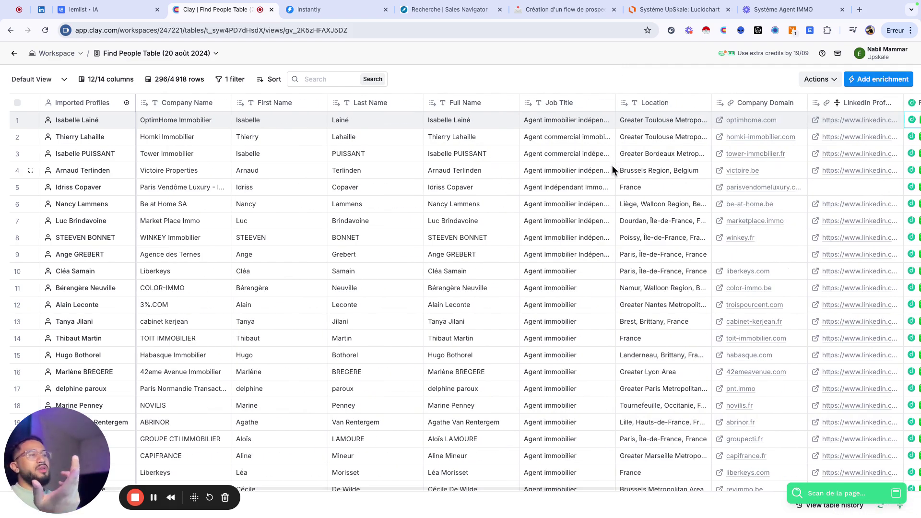
scroll(756, 193, right, 5)
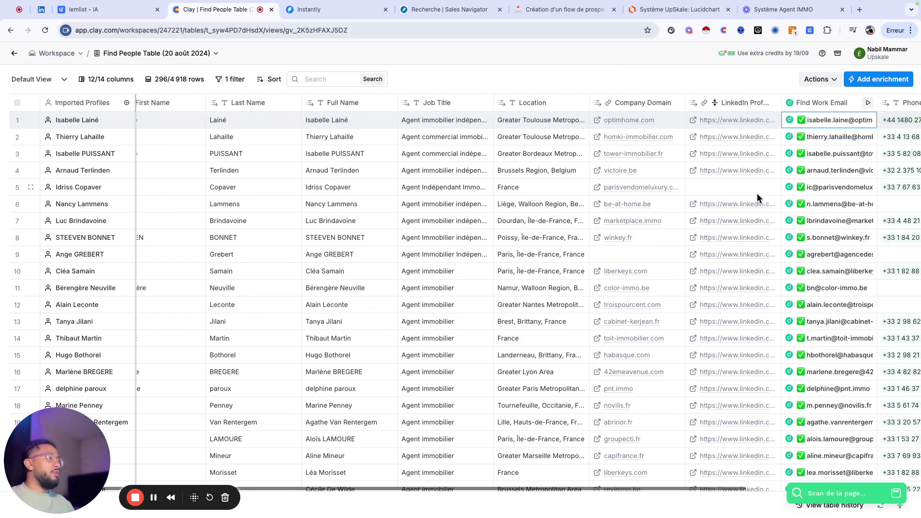
mouse_move(717, 190)
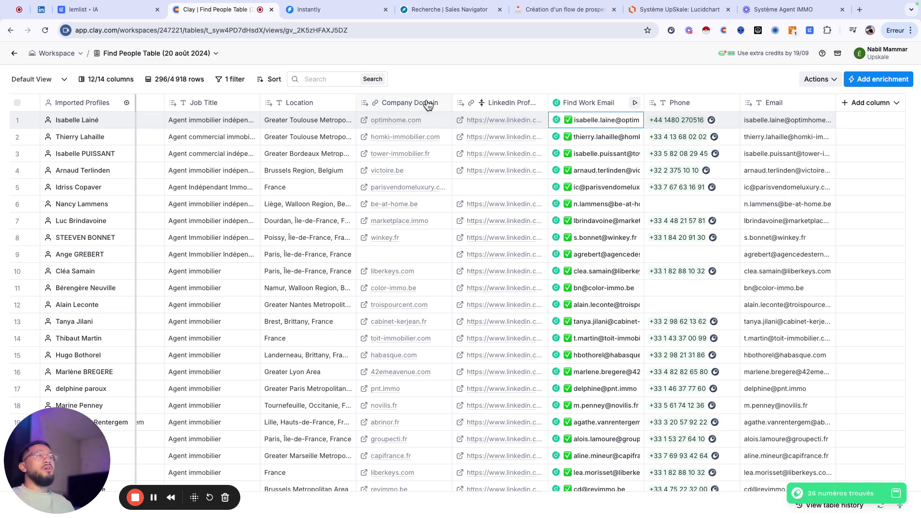
click(823, 87)
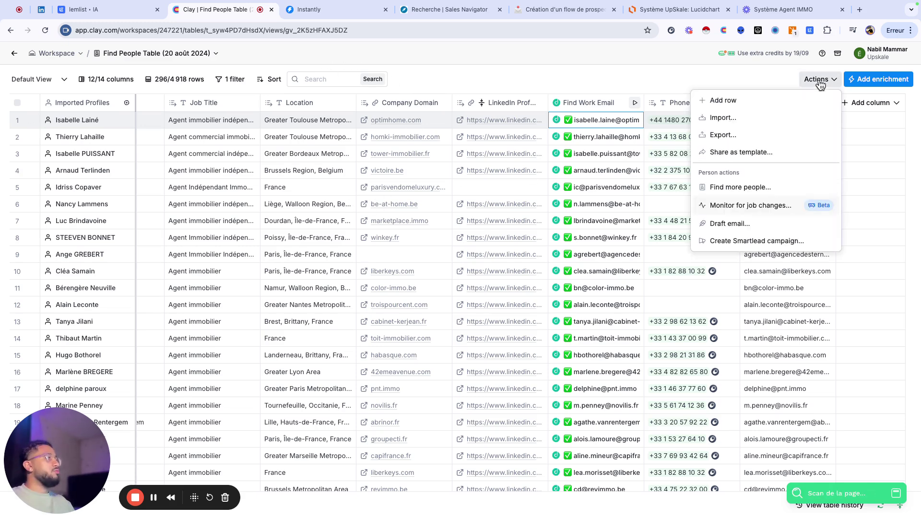
click(723, 135)
click(390, 154)
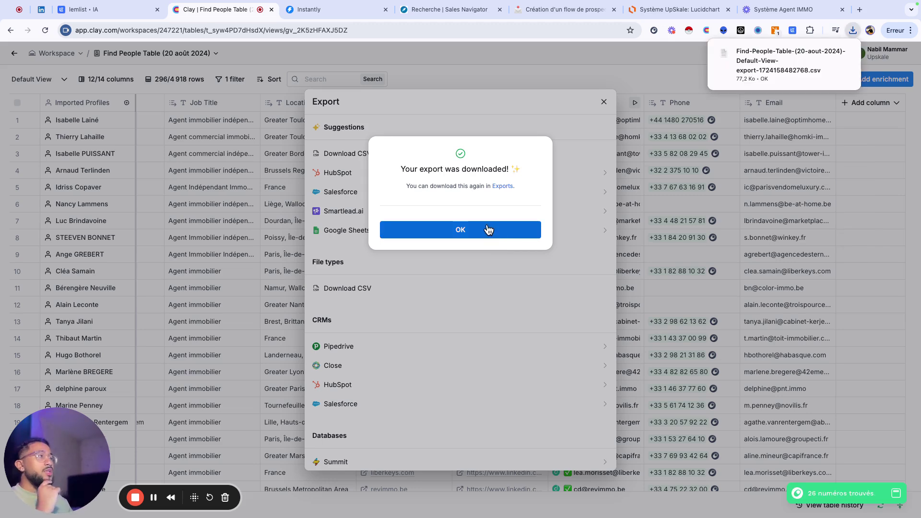
click(488, 230)
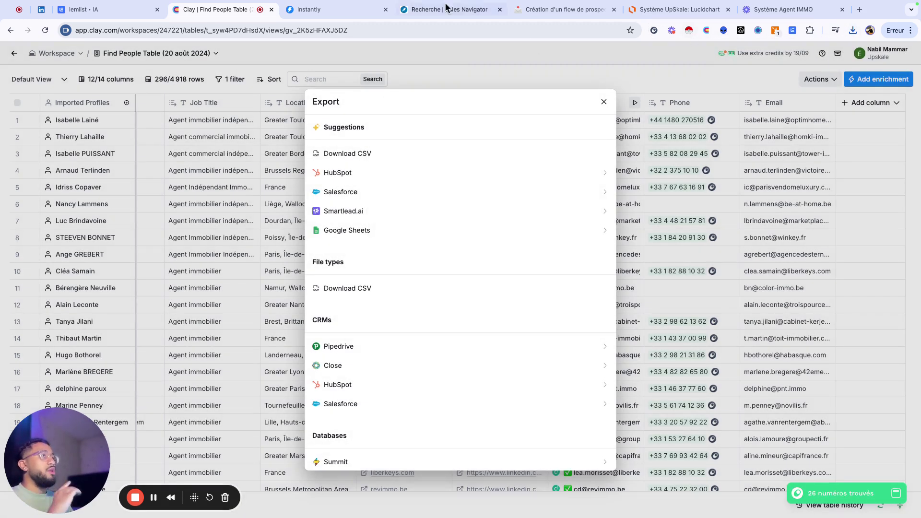
Step: Switch to Instantly and create a new campaign named "Testing - IMMO"
click(357, 11)
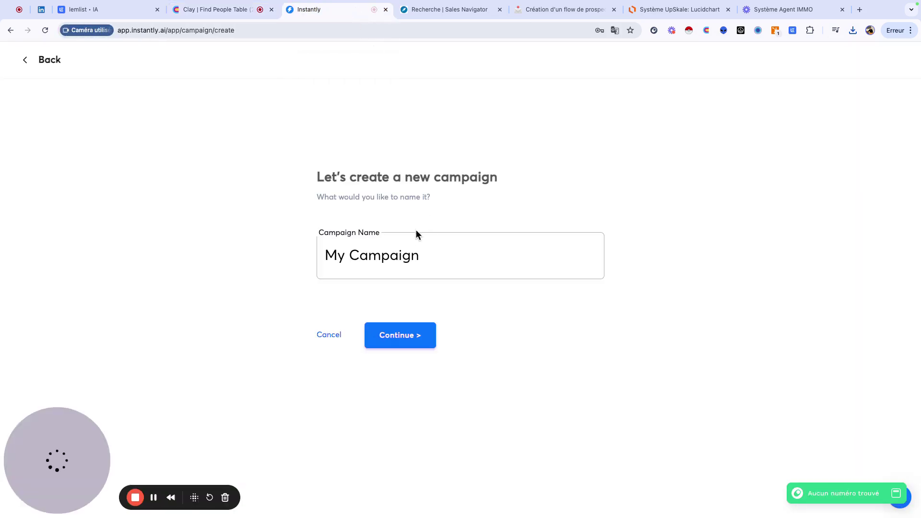
triple_click(400, 249)
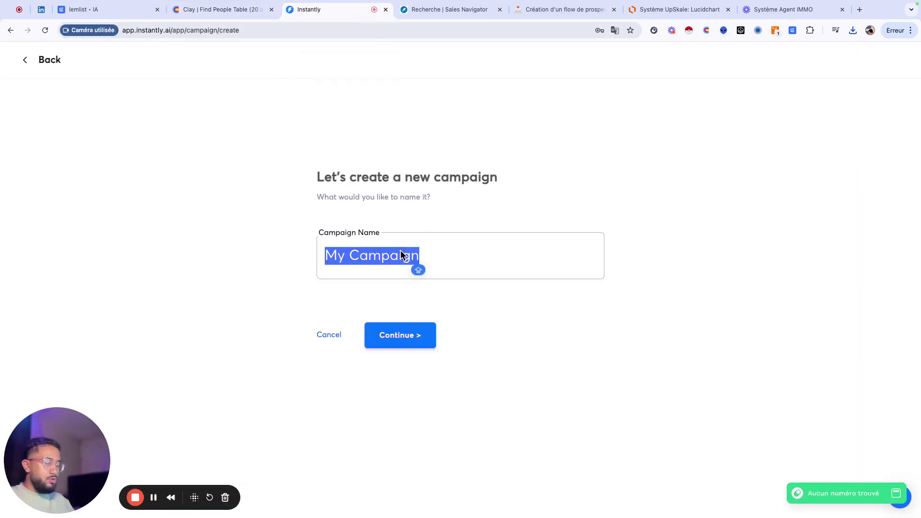
text(Testing - )
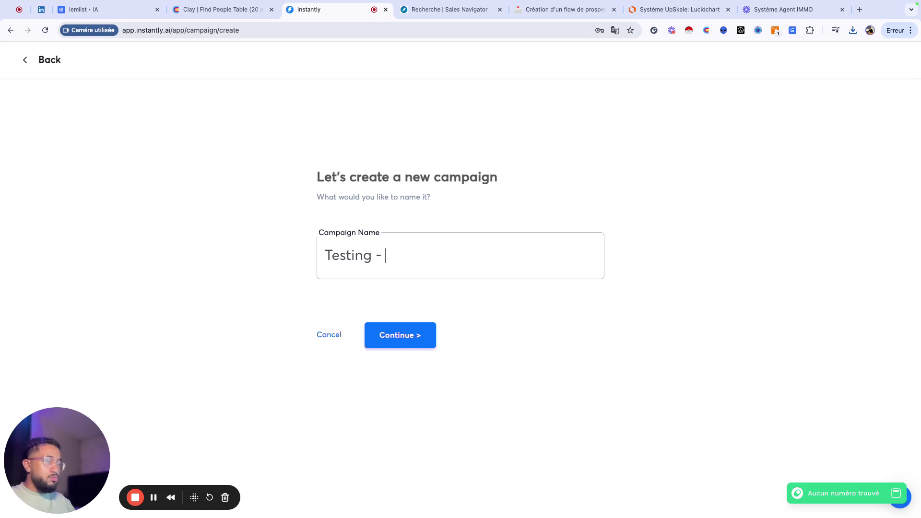
text(IMMO)
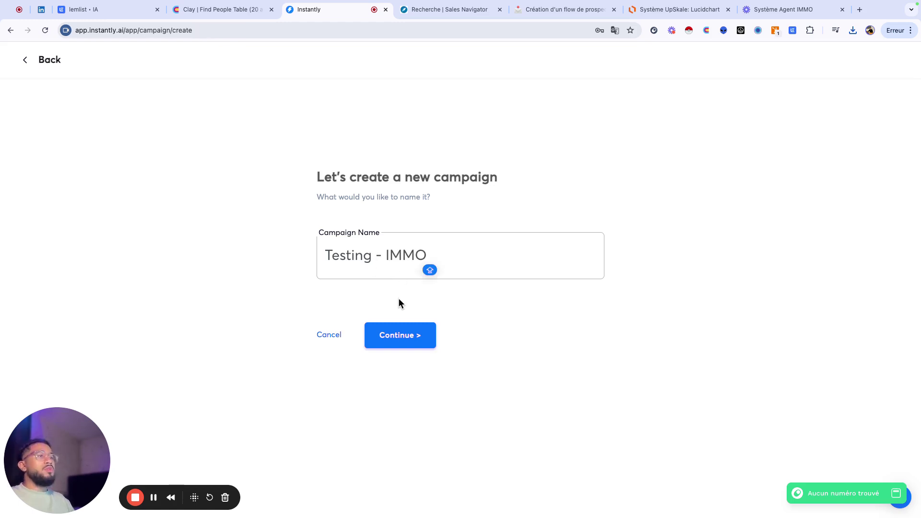
click(407, 326)
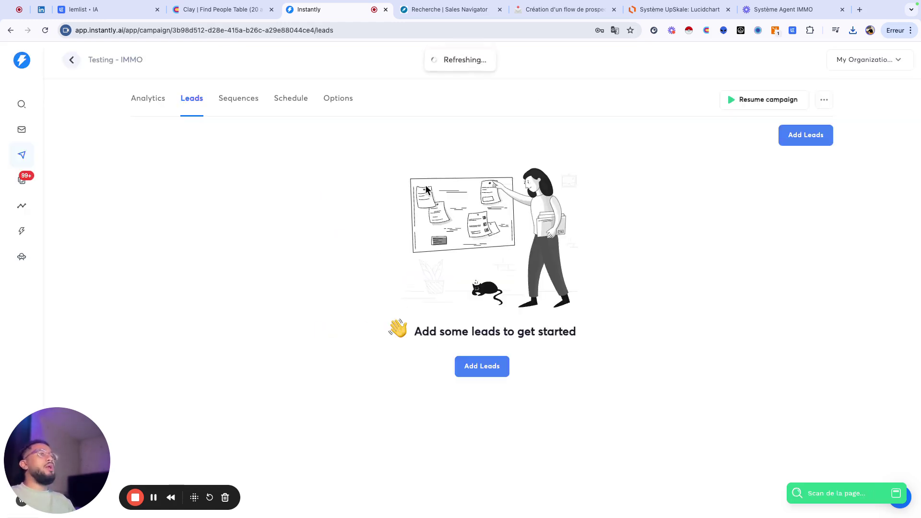
Step: Add leads to the campaign by uploading the downloaded Find People Table CSV export
click(808, 141)
click(451, 129)
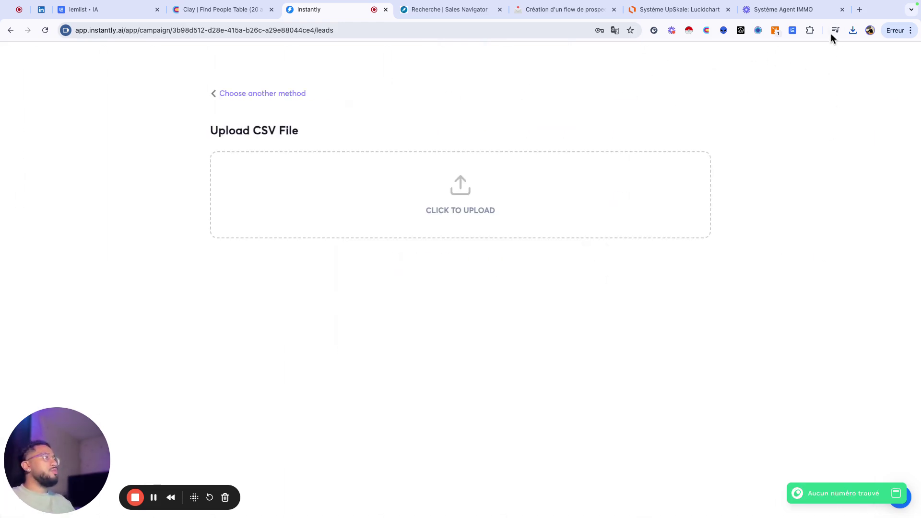
click(853, 30)
drag(784, 80, 485, 167)
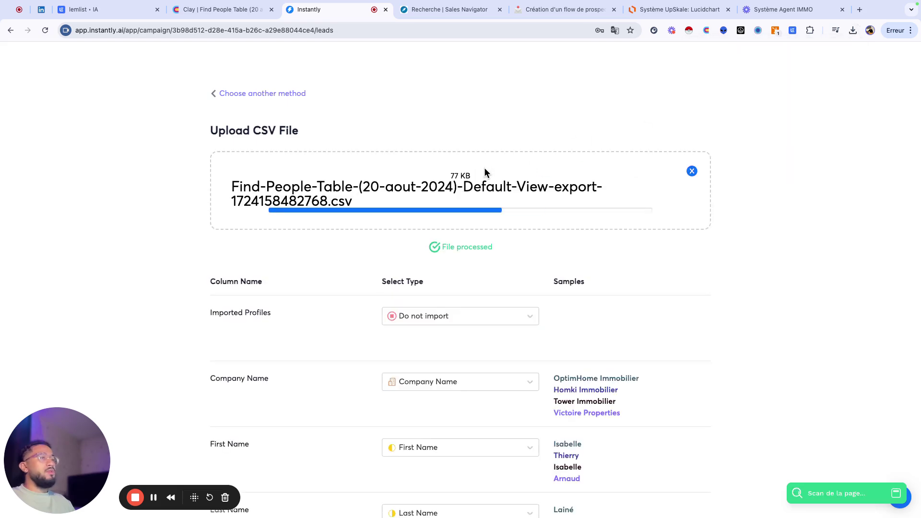
Step: Set the import type of the Job Title and Company Domain columns to Custom Variable
scroll(407, 269, down, 5)
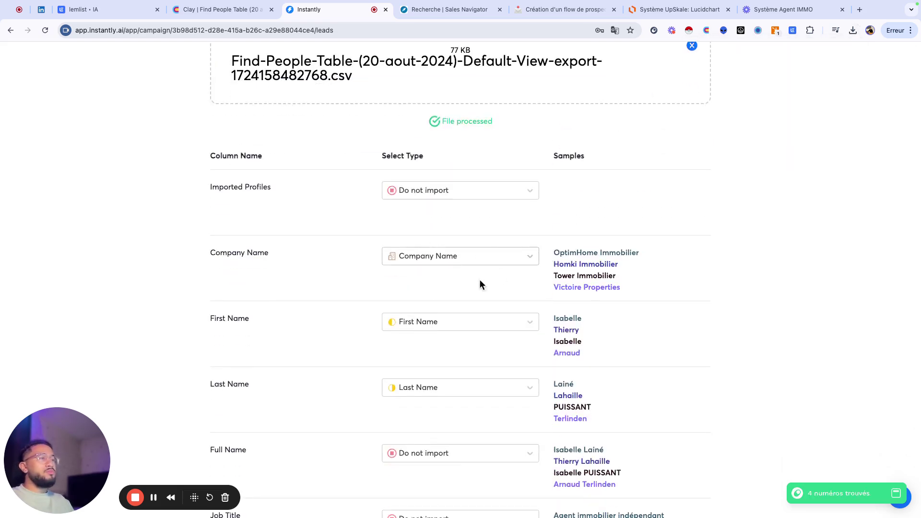
scroll(491, 324, down, 2)
click(467, 333)
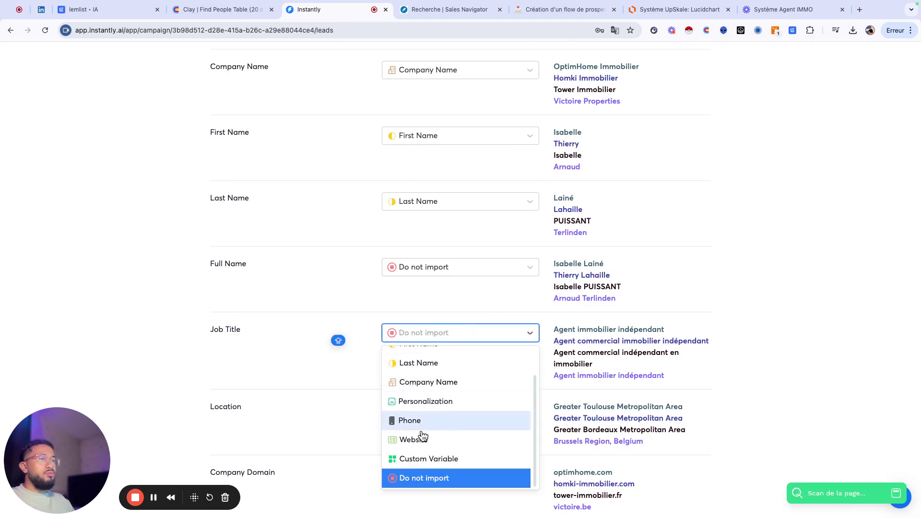
click(438, 457)
scroll(341, 368, down, 4)
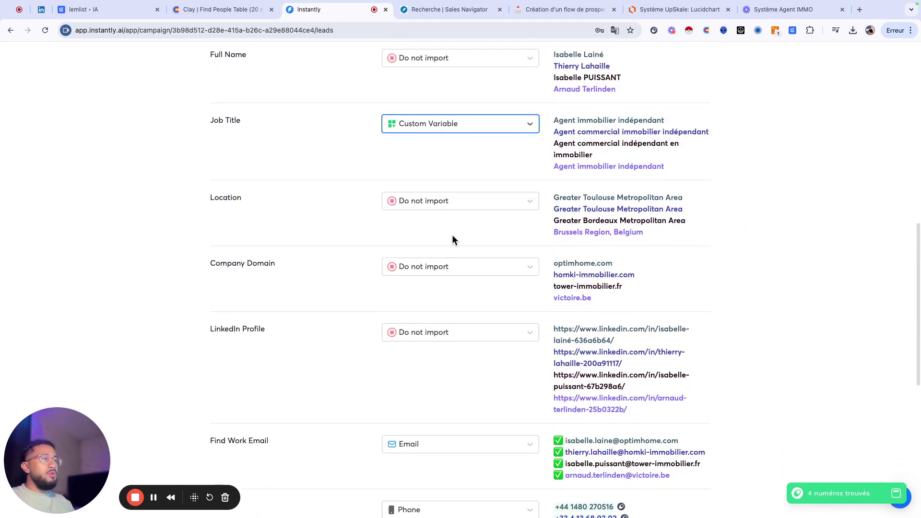
click(475, 267)
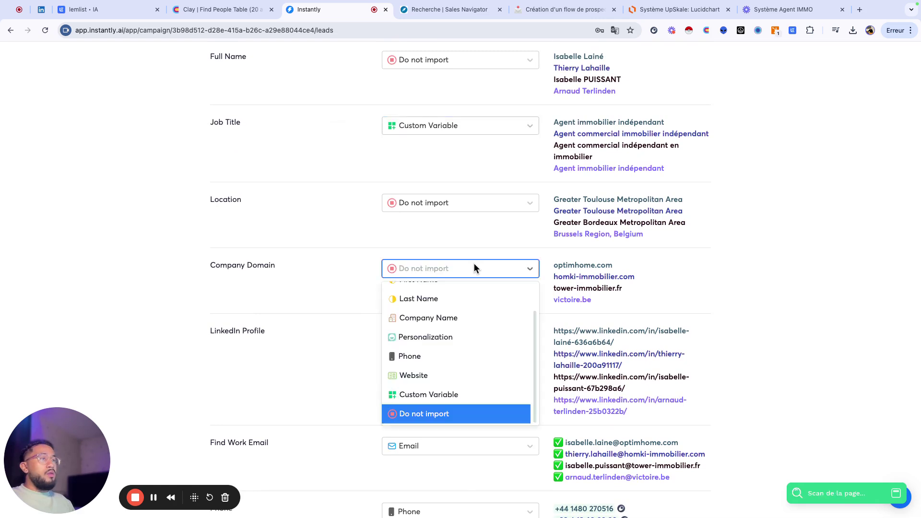
click(432, 390)
scroll(427, 362, down, 1)
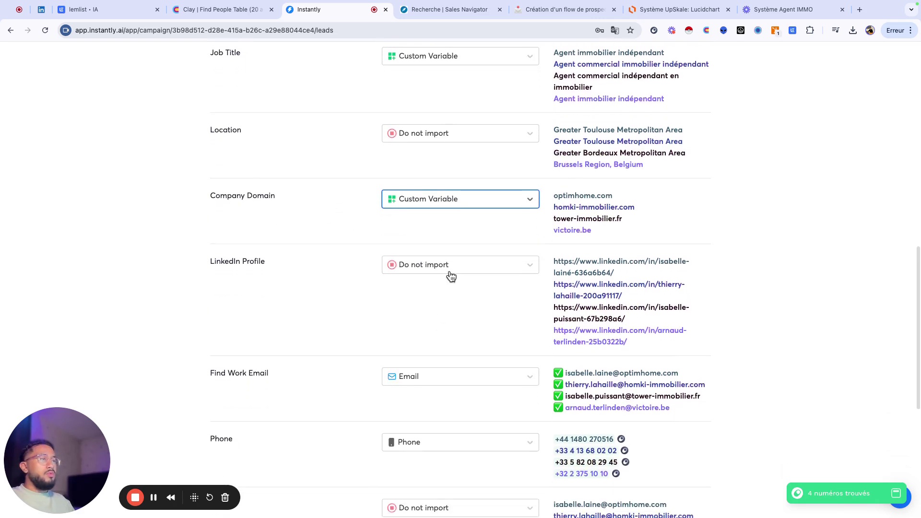
Step: Set the import type of the LinkedIn Profile column to Custom Variable
click(455, 266)
click(443, 390)
scroll(395, 376, down, 3)
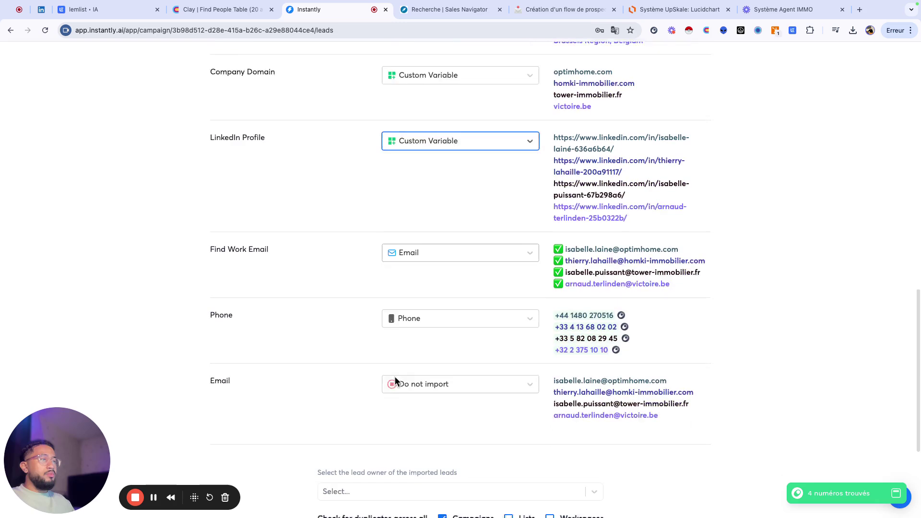
Step: Set the Find Work Email column to Do not import and map the Email column as Email
click(461, 245)
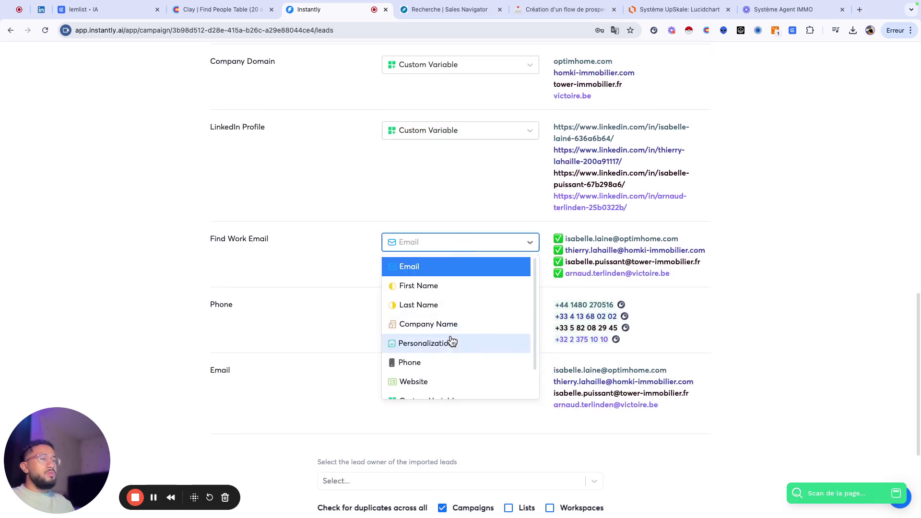
scroll(452, 339, down, 2)
click(424, 388)
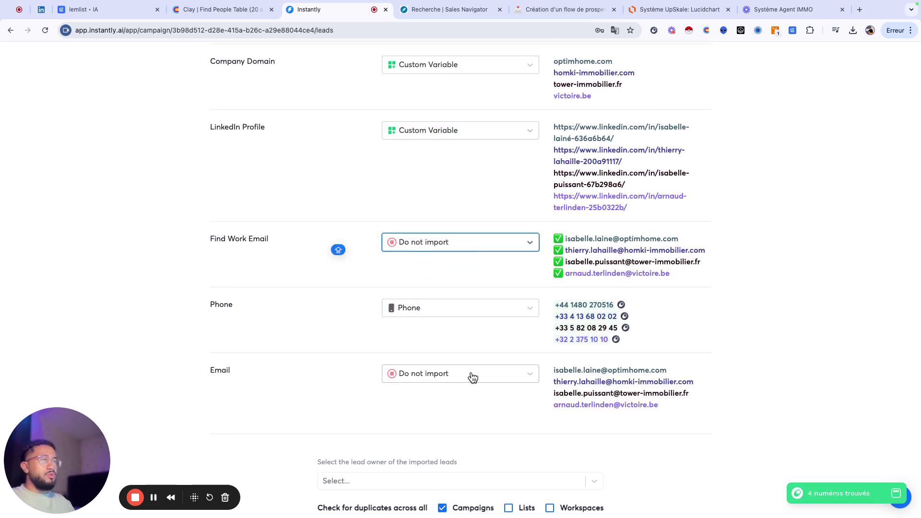
click(470, 375)
scroll(446, 391, up, 3)
click(426, 383)
scroll(422, 380, down, 3)
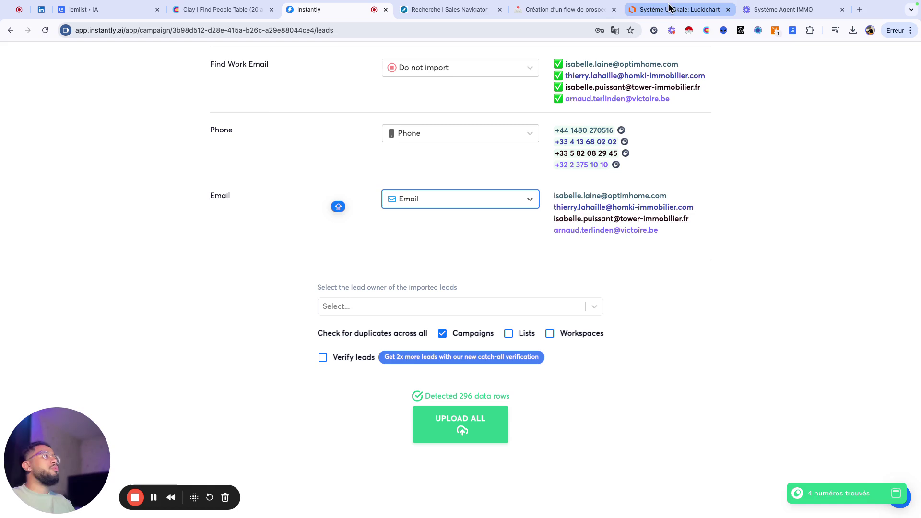
scroll(521, 113, down, 1)
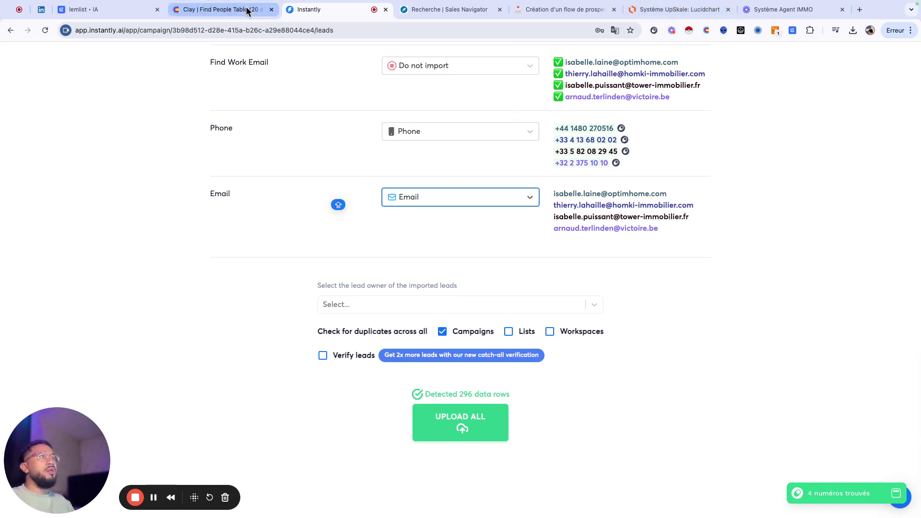
Step: Switch to the Clay table and add a Zero Bounce Validate Email enrichment that uses the Email column as its email address
click(221, 9)
click(605, 102)
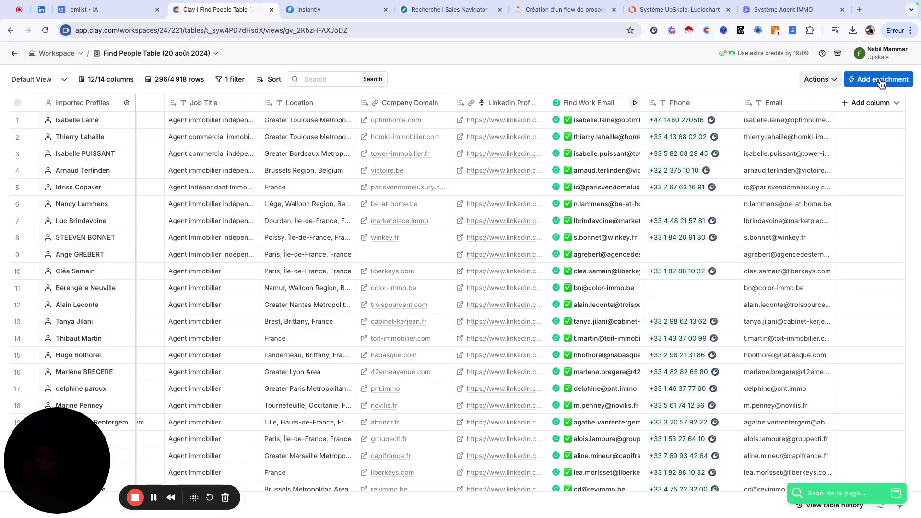
click(878, 79)
text(ZERO)
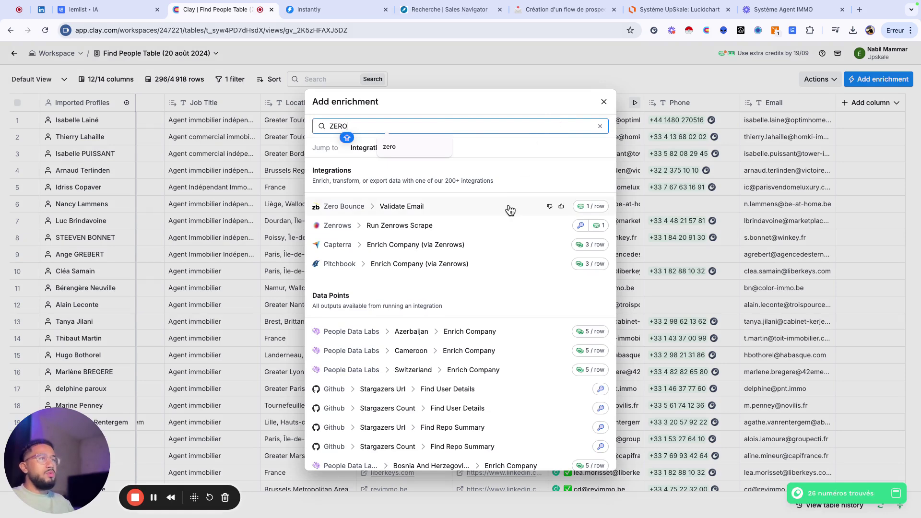
click(488, 208)
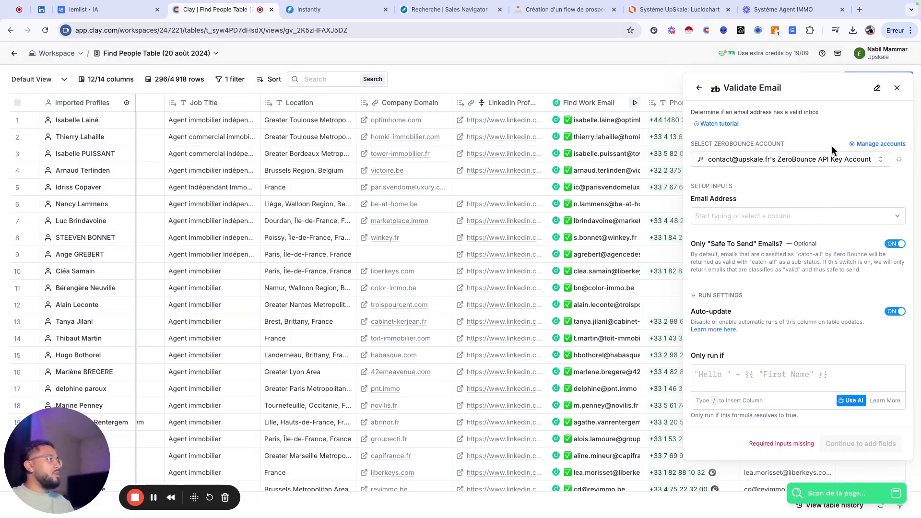
click(806, 217)
scroll(791, 280, down, 1)
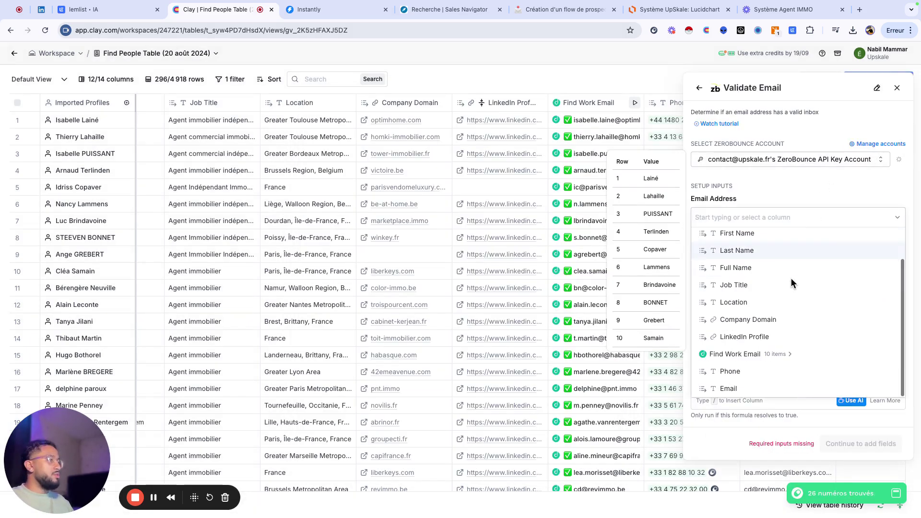
click(737, 390)
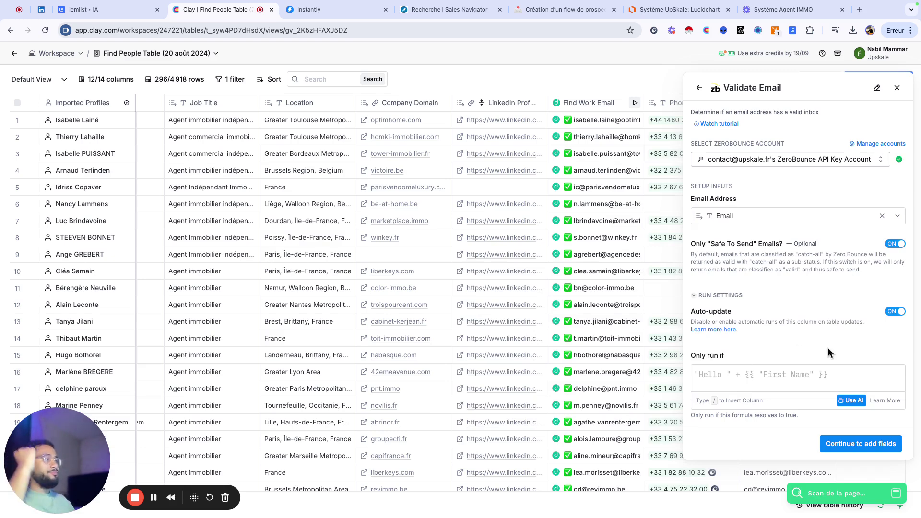
Step: Add the Status output as a column and run the email validation on the first ten rows
click(874, 443)
click(893, 208)
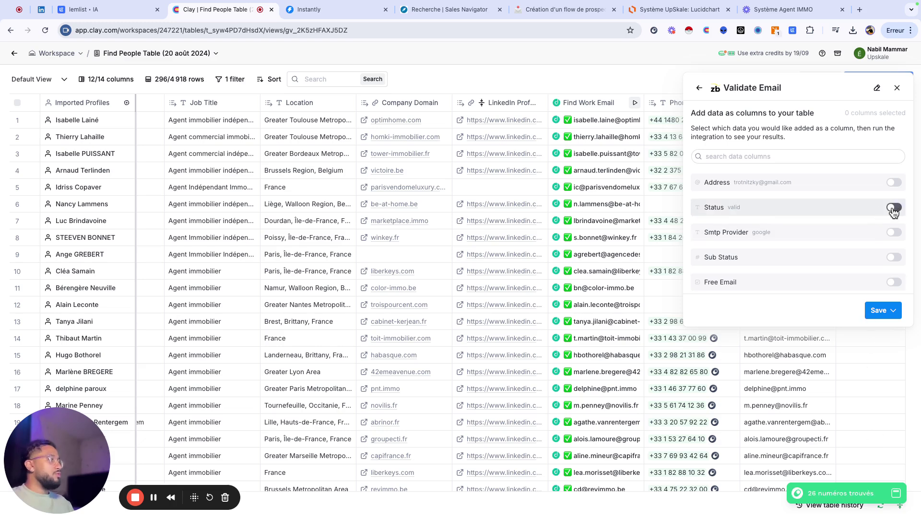
click(894, 312)
click(850, 336)
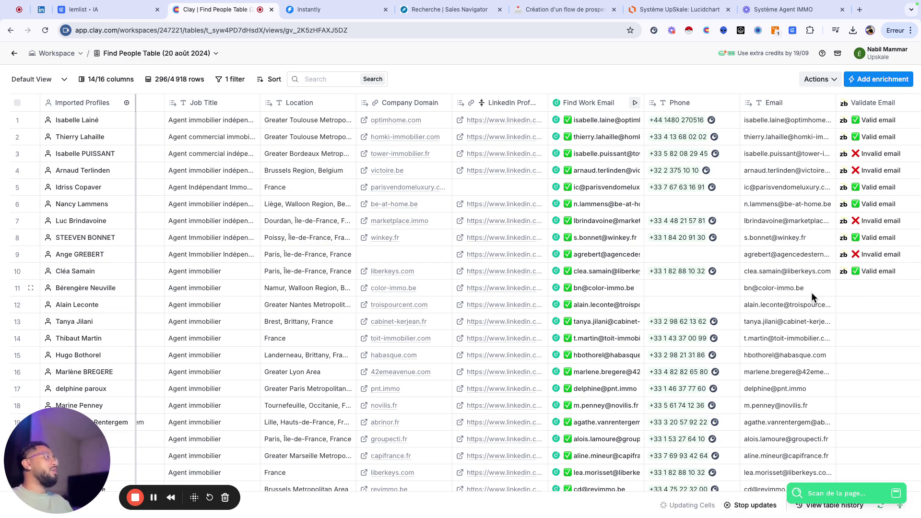
scroll(811, 292, down, 1)
scroll(861, 153, right, 4)
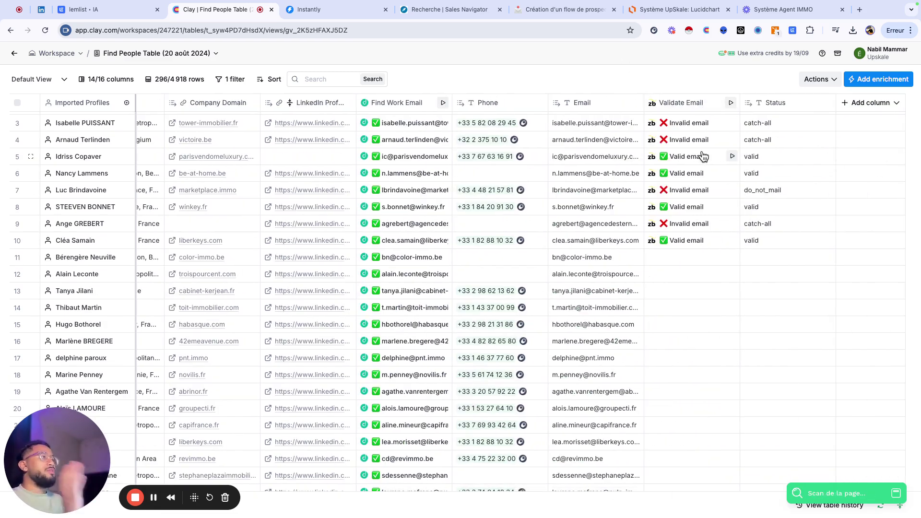
scroll(686, 115, up, 1)
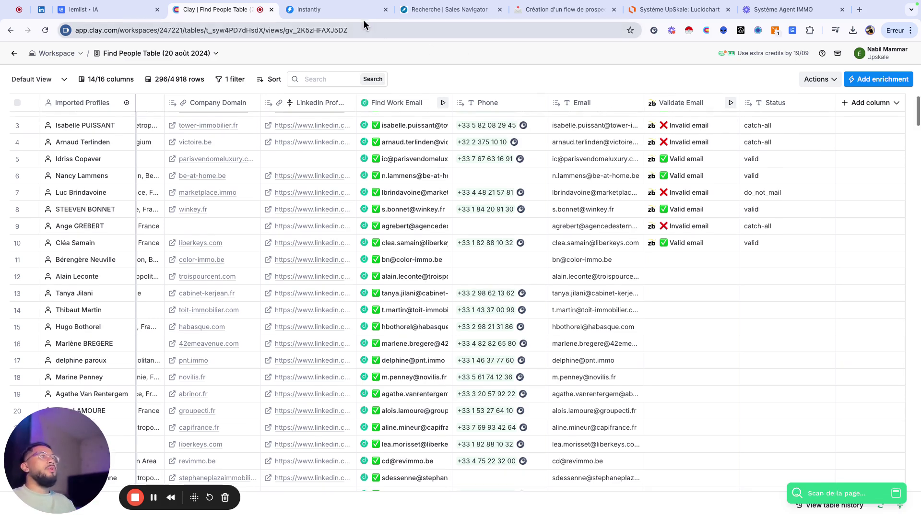
Step: Return to Instantly and upload all mapped leads to the campaign, confirming the upload
click(343, 10)
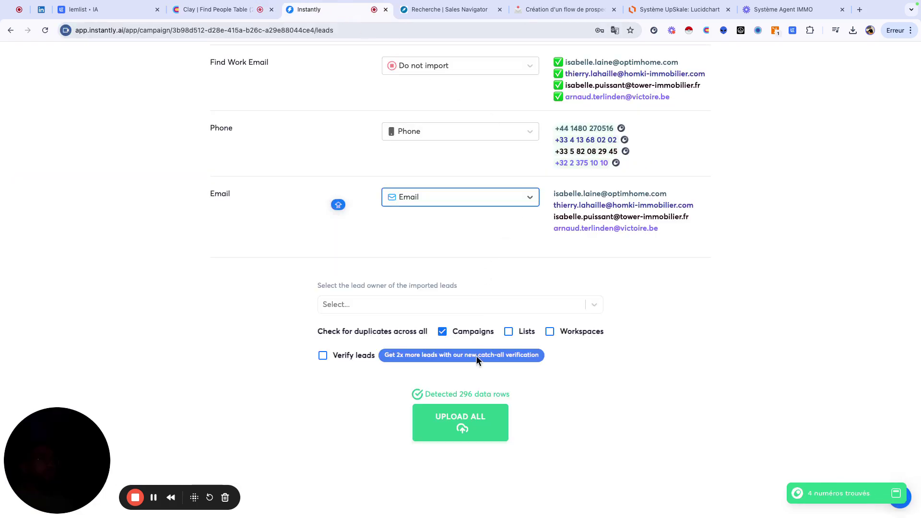
click(479, 424)
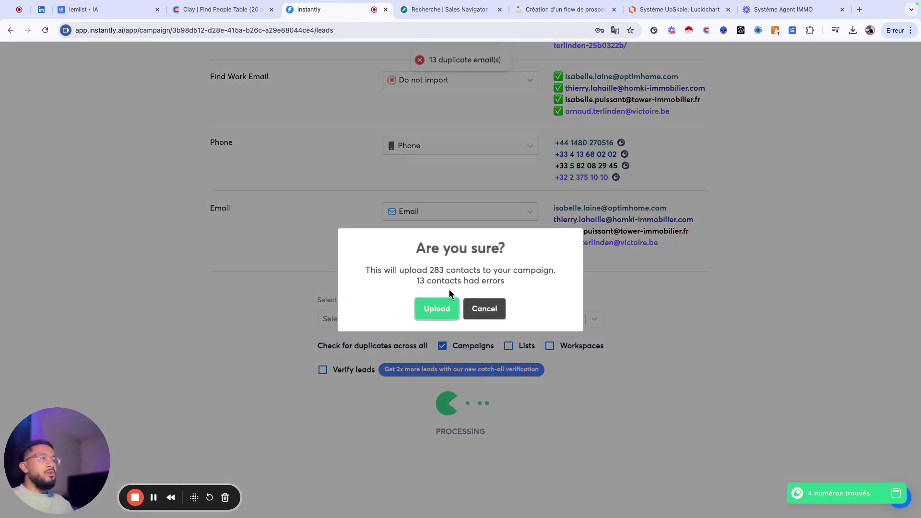
click(438, 311)
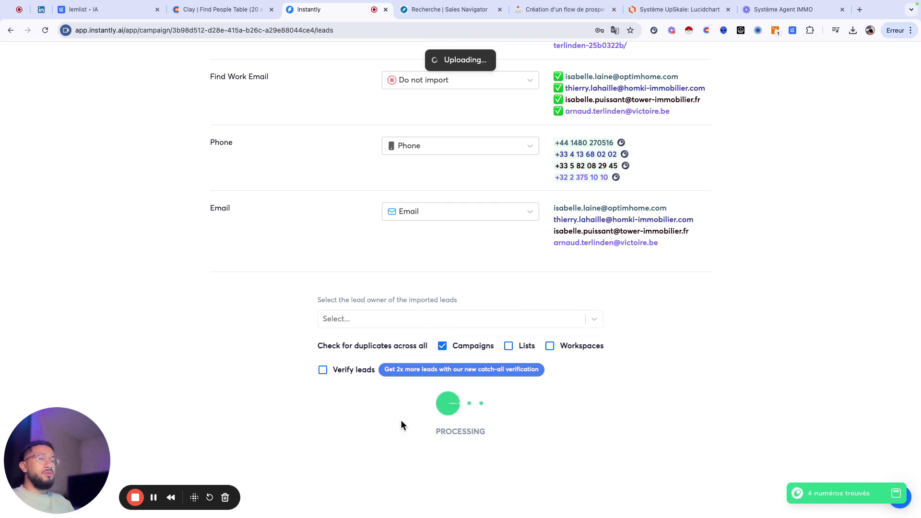
click(153, 497)
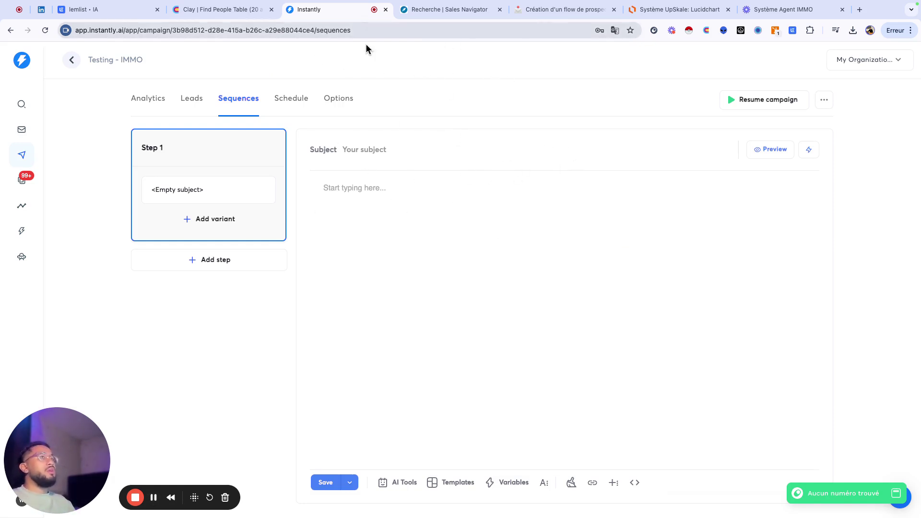
Step: Set the subject of sequence Step 1 to "Petite question pour {{firstName}}", inserting the first name as a variable
text(Petite quest)
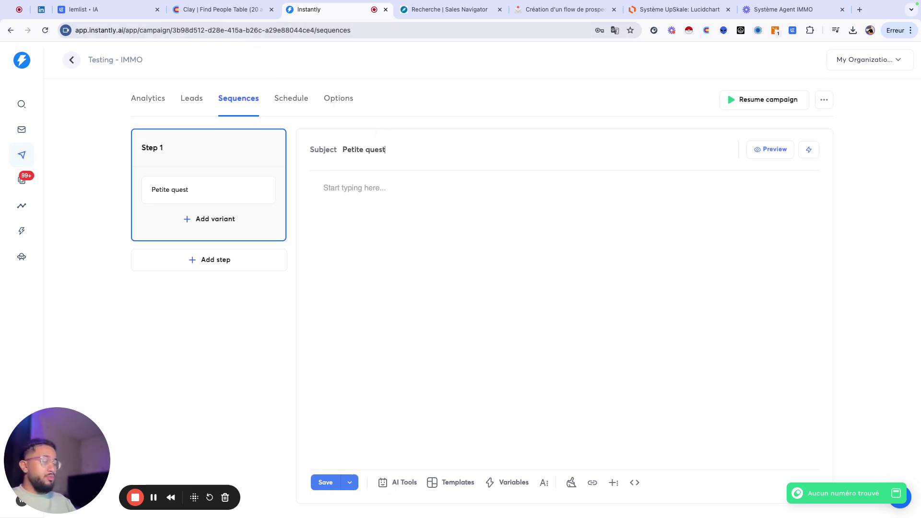
text(ion pour)
click(808, 152)
click(708, 190)
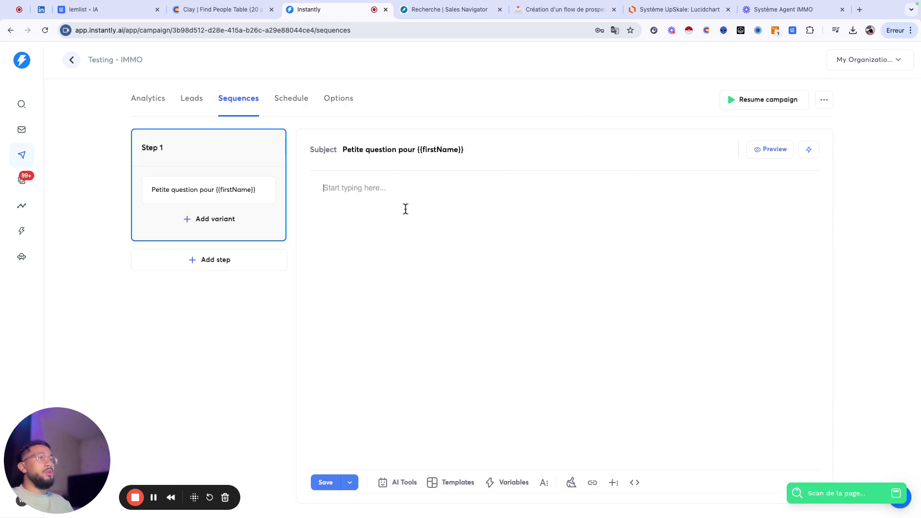
Step: Copy the Email 1 text from the Notion page "Création d'un flow de prospection" and paste it into the Step 1 email body
click(525, 9)
scroll(339, 273, down, 10)
drag(293, 166, 549, 312)
key(ctrl+c)
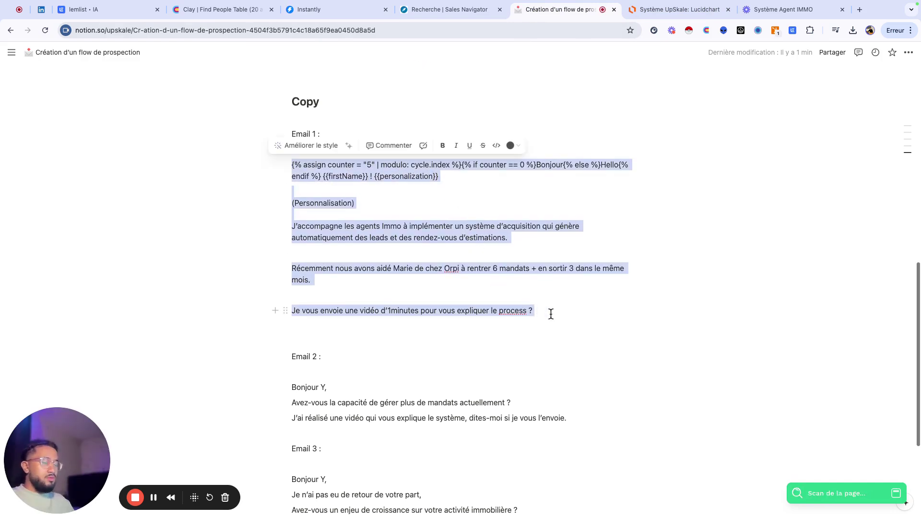
click(316, 10)
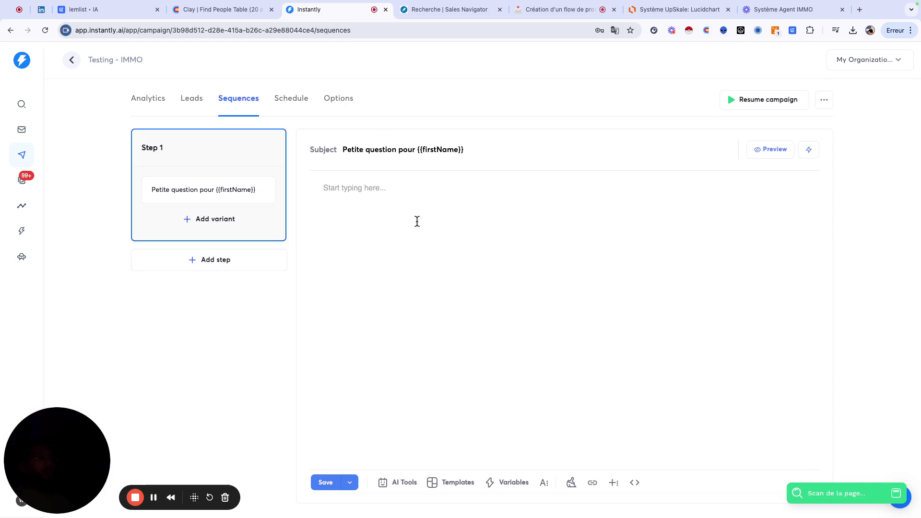
key(ctrl+v)
Step: Remove the {{personalization}} variable and the "(Personnalisation)" placeholder line from the email body
drag(423, 205, 319, 200)
key(BackSpace)
key(BackSpace)
drag(400, 200, 313, 200)
key(BackSpace)
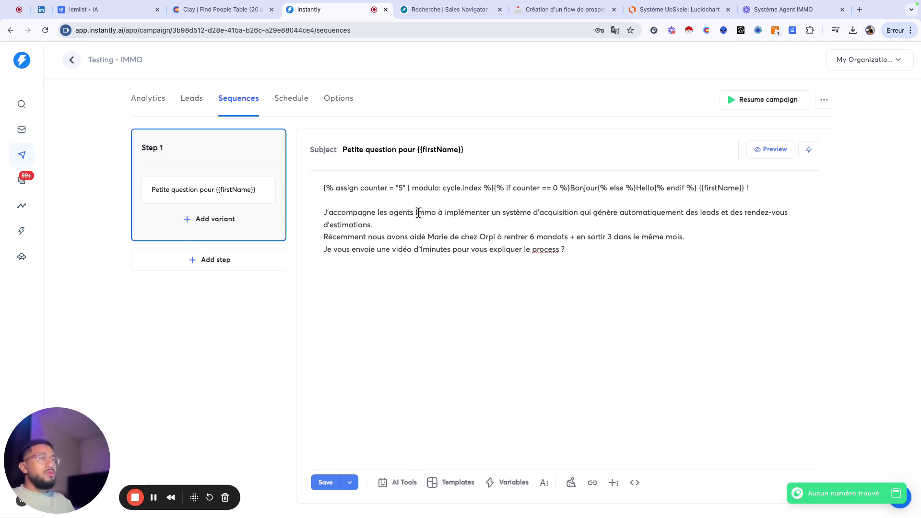
Step: Separate the paragraphs of the email body with blank lines and start a new line after the closing question
key(Return)
click(709, 246)
key(Return)
click(612, 276)
key(Return)
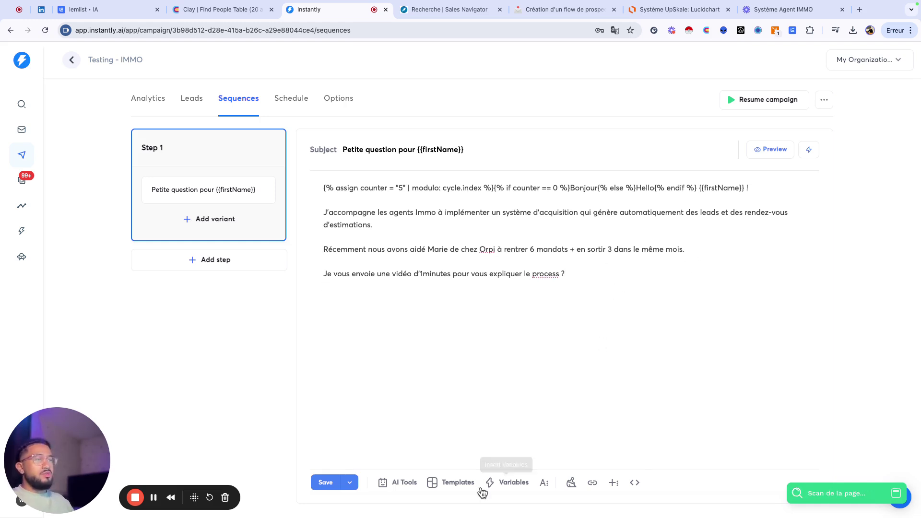
Step: Insert the {{accountSignature}} variable at the end of the email body and check the email preview
click(504, 484)
scroll(383, 408, down, 2)
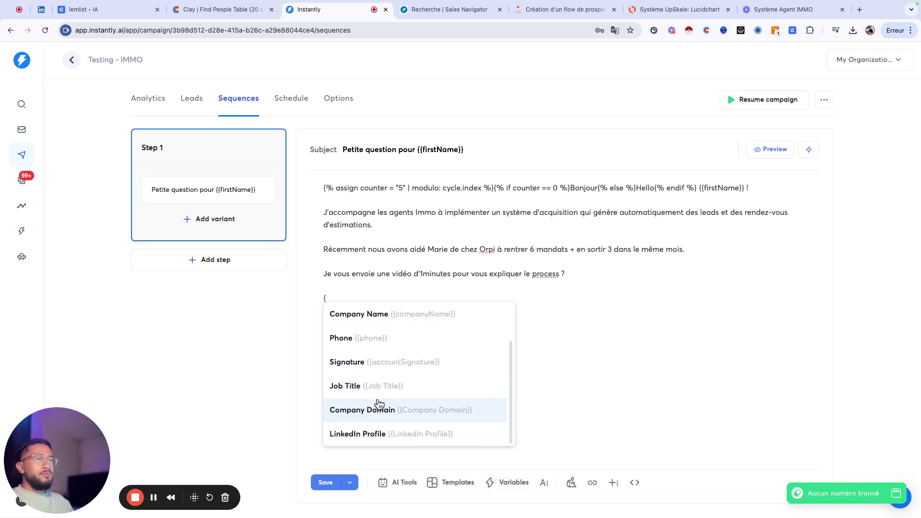
click(376, 364)
click(775, 150)
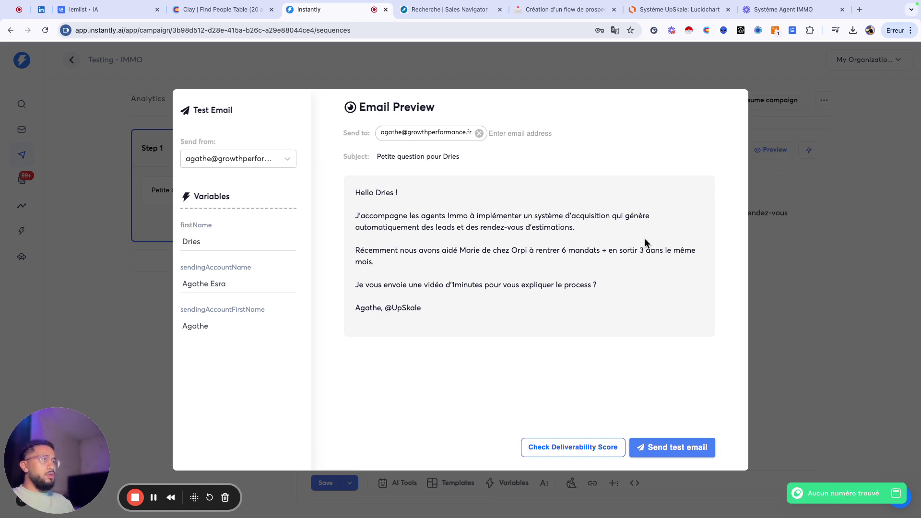
click(812, 221)
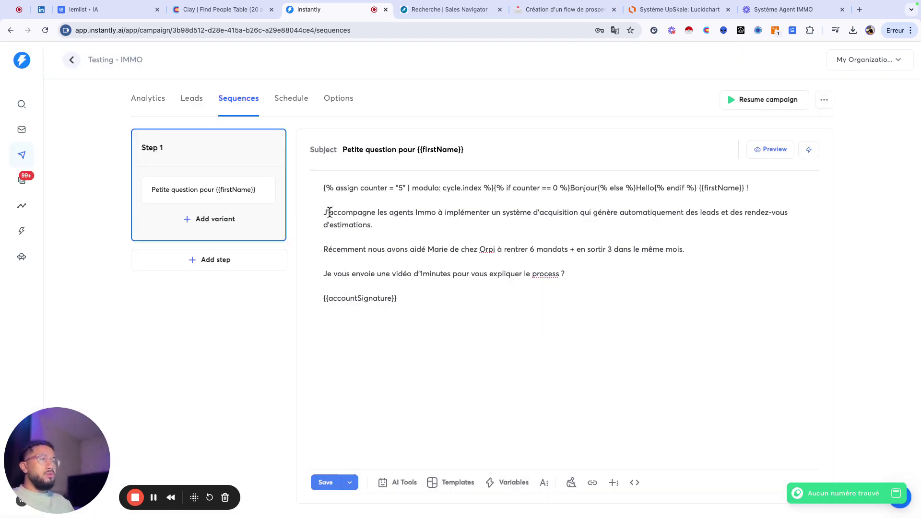
Step: Reword the start of the second paragraph as "Je vous contacte parce qu'on accompagne les agents Immo"
key(BackSpace)
text(e vous )
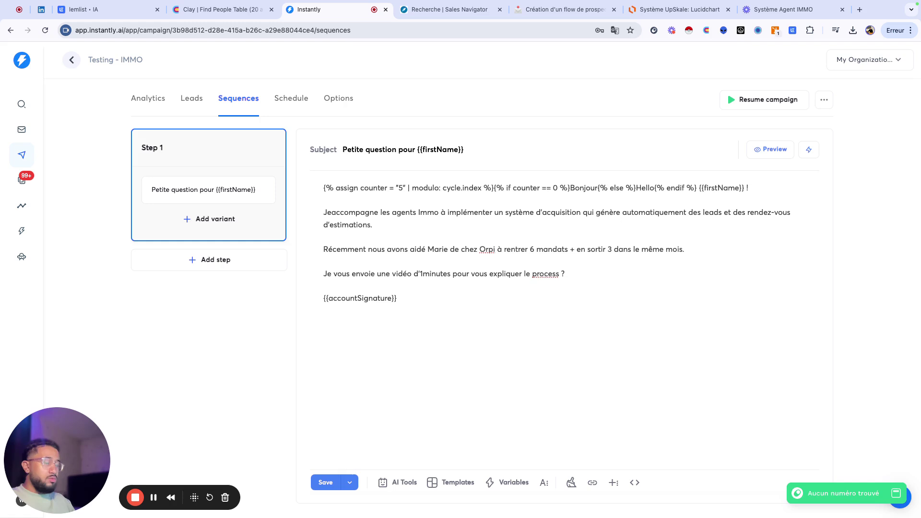
text(con)
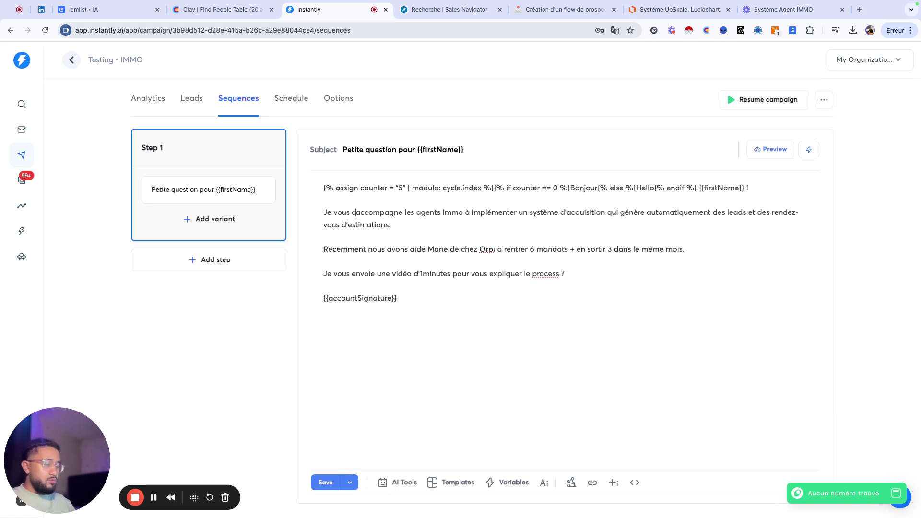
text(tacte parce)
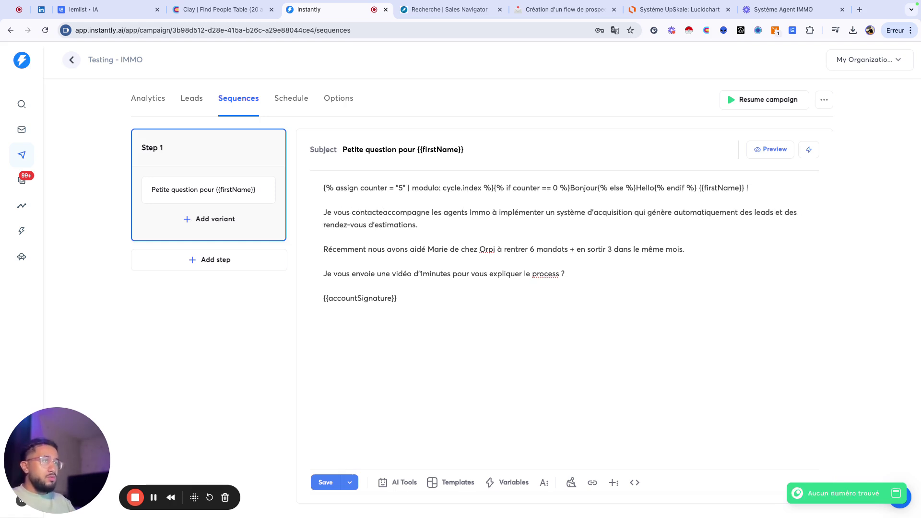
text( qu'on accompagne les agents Immo)
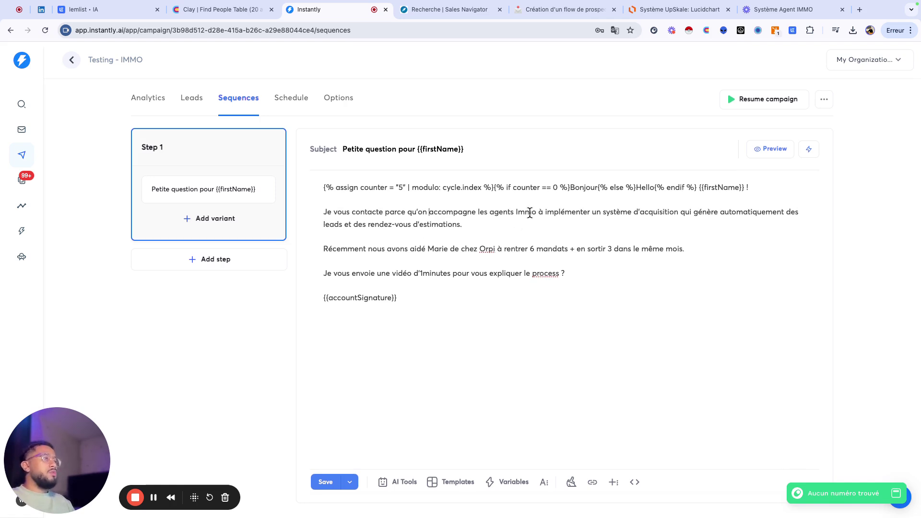
text(biliers)
key(BackSpace)
key(BackSpace)
key(BackSpace)
key(BackSpace)
key(BackSpace)
key(BackSpace)
key(BackSpace)
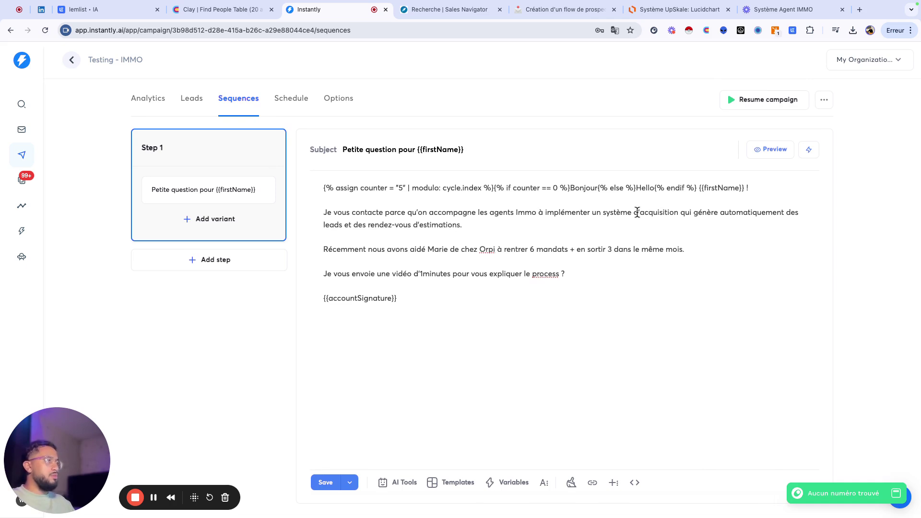
Step: In the second paragraph, capitalize "Acquisition" and "Automatiquement" and add "qualifiés" after "leads"
key(BackSpace)
text(A)
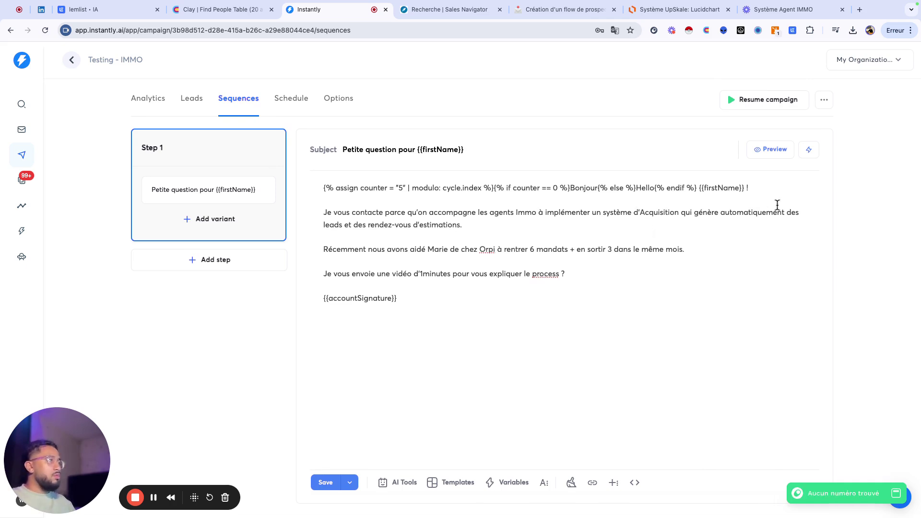
key(BackSpace)
text(A)
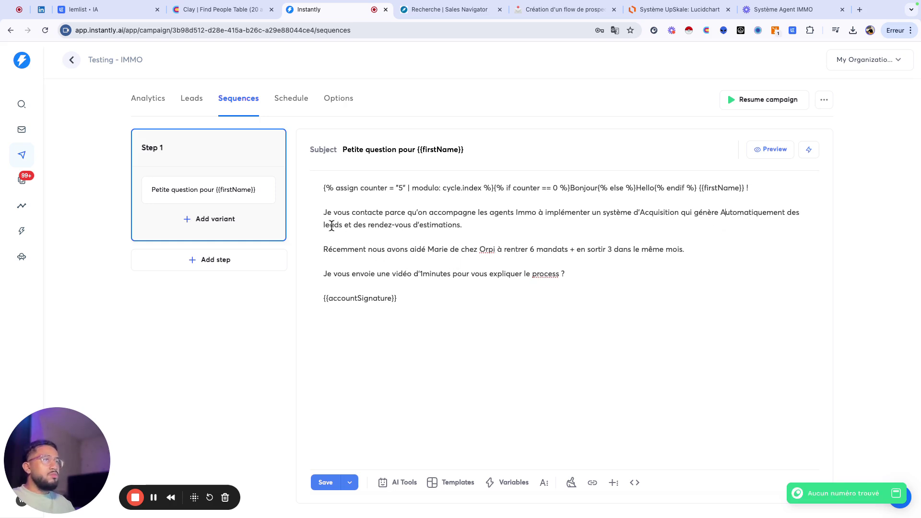
text( qualifié)
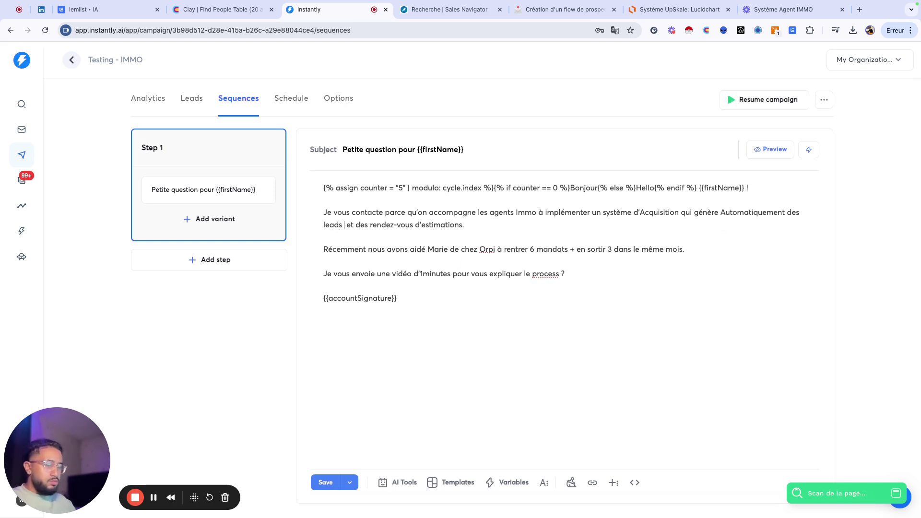
text(s)
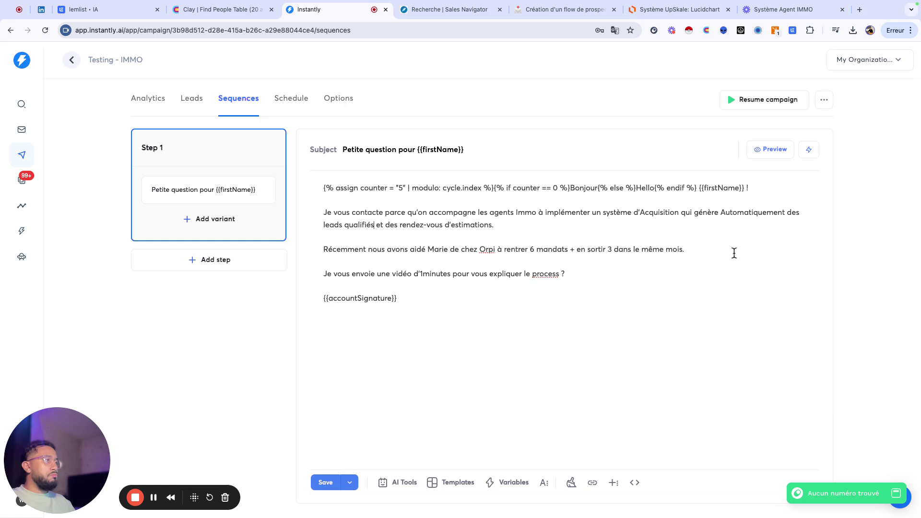
Step: Insert a space between "1" and "minutes" in the closing question about the video
double_click(677, 250)
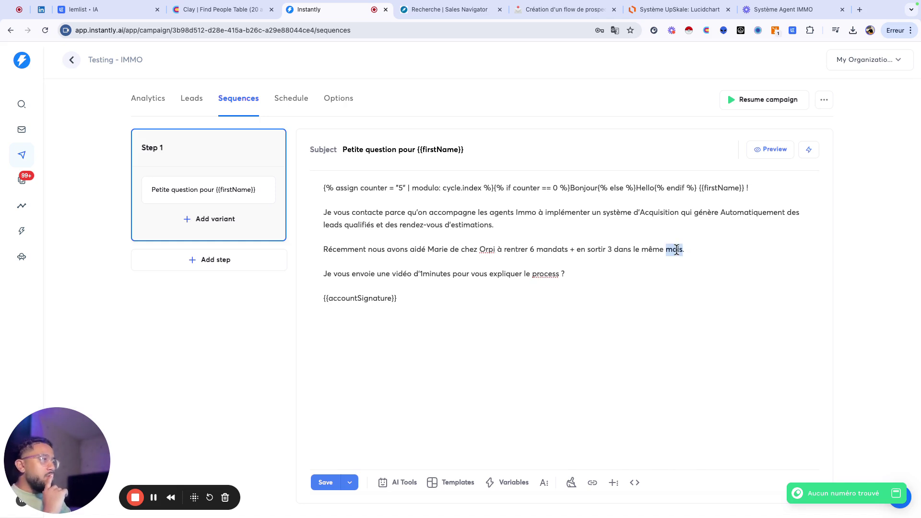
click(603, 301)
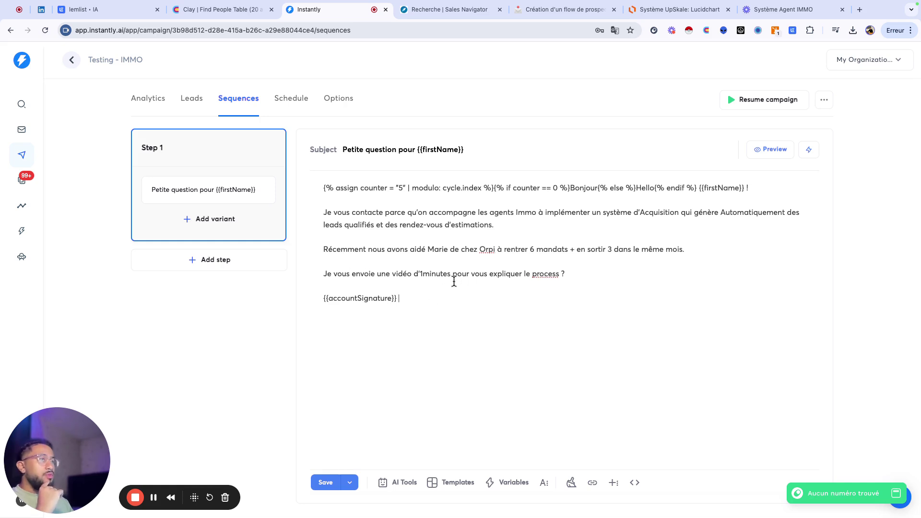
click(424, 275)
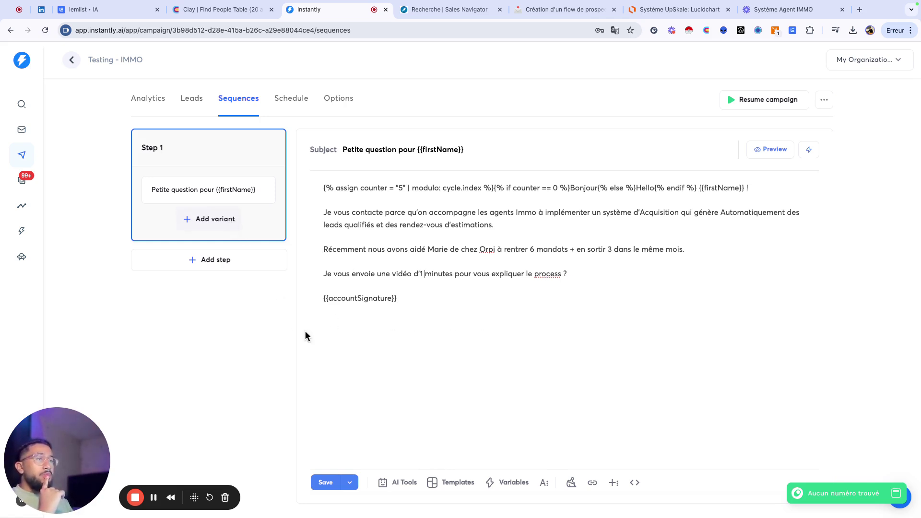
Step: Add a second variant to Step 1 and fill its body with a copy of the first variant's full email text
mouse_move(488, 303)
mouse_down()
mouse_move(326, 210)
mouse_move(322, 185)
mouse_up()
key(super+c)
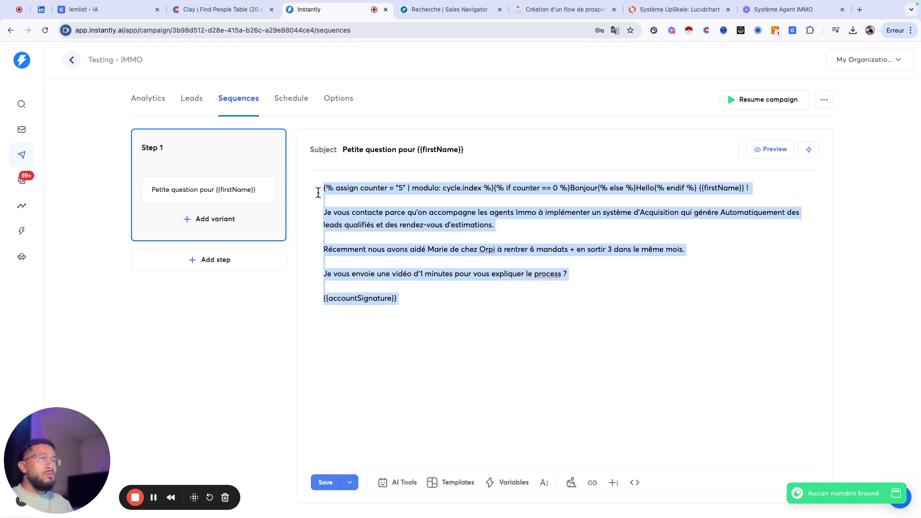
click(207, 220)
key(super+v)
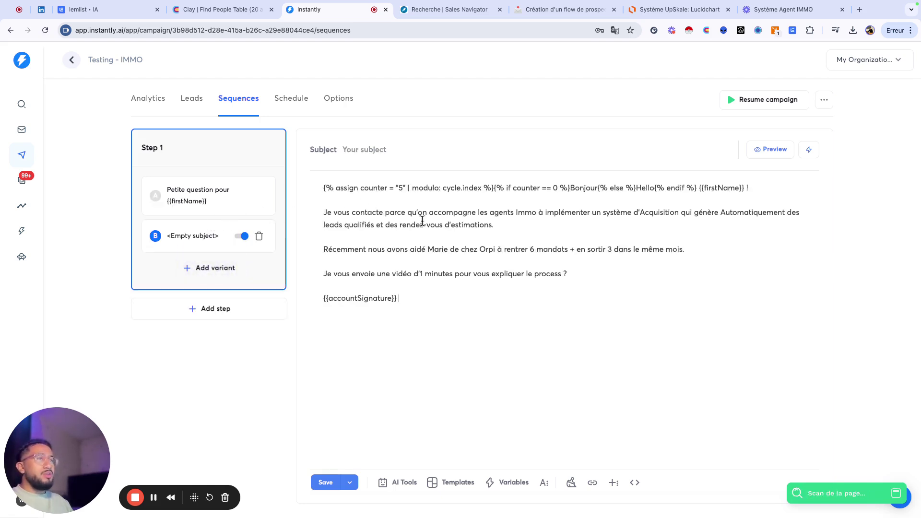
Step: Replace the second variant's closing question with "Êtes-vous disponible 15 minutes pour échanger sur le sujet ?"
triple_click(464, 276)
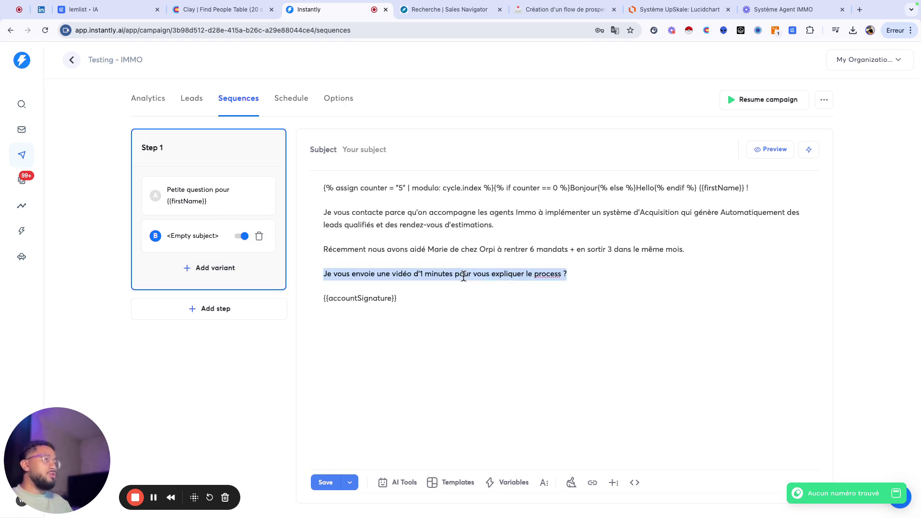
text(Ête)
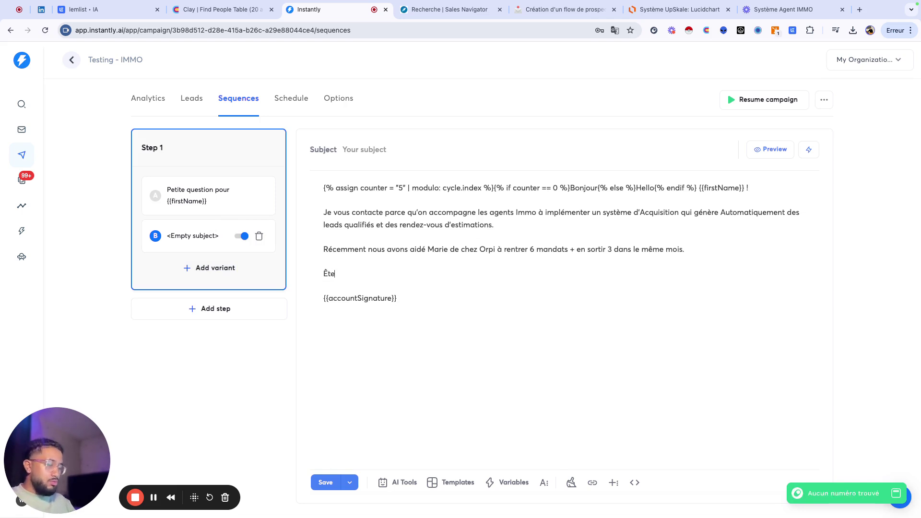
text(s-vous disponible 15 minutes pour échanegr s)
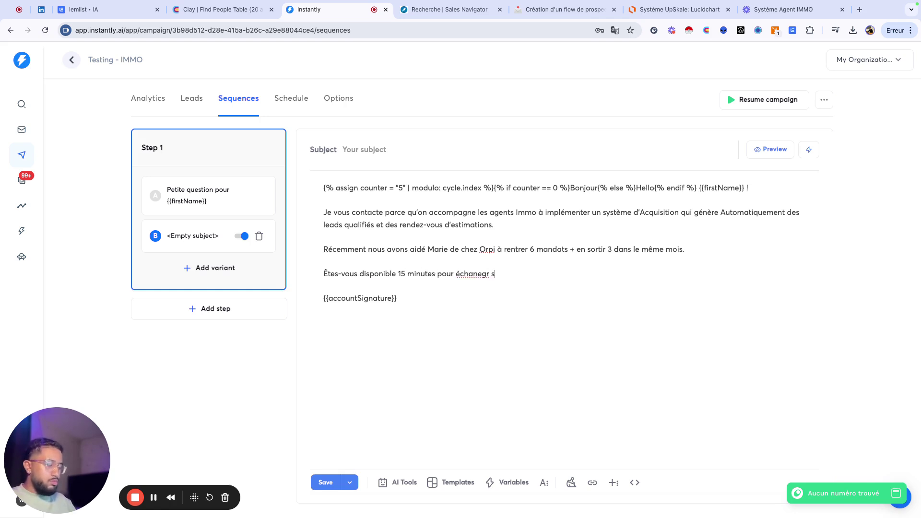
text(?)
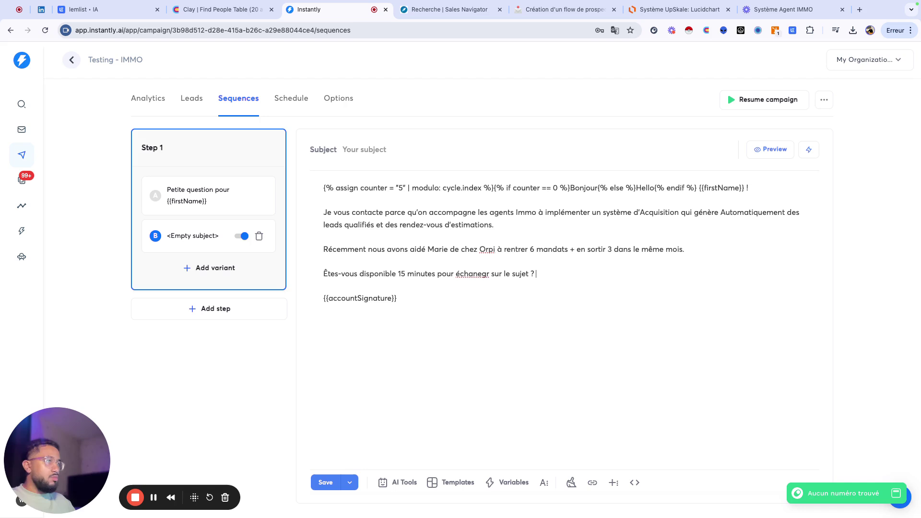
text(échanegr)
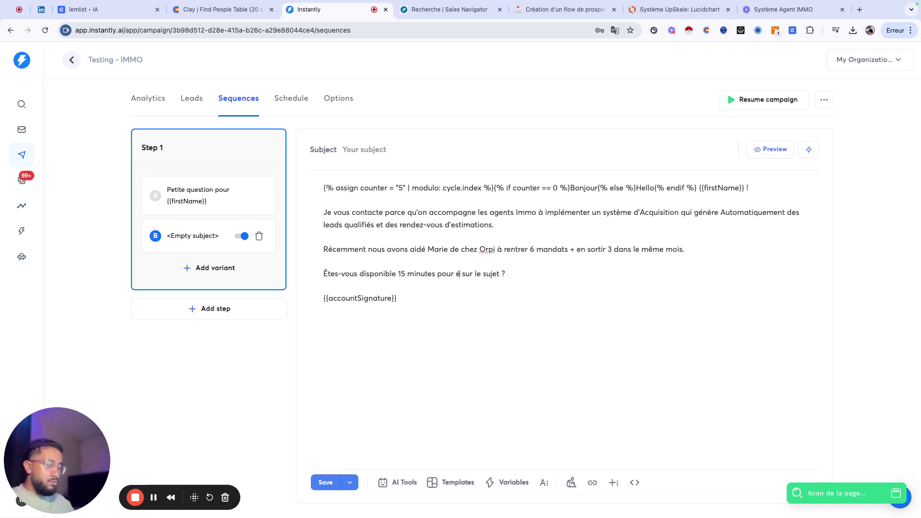
key(BackSpace)
key(BackSpace)
key(BackSpace)
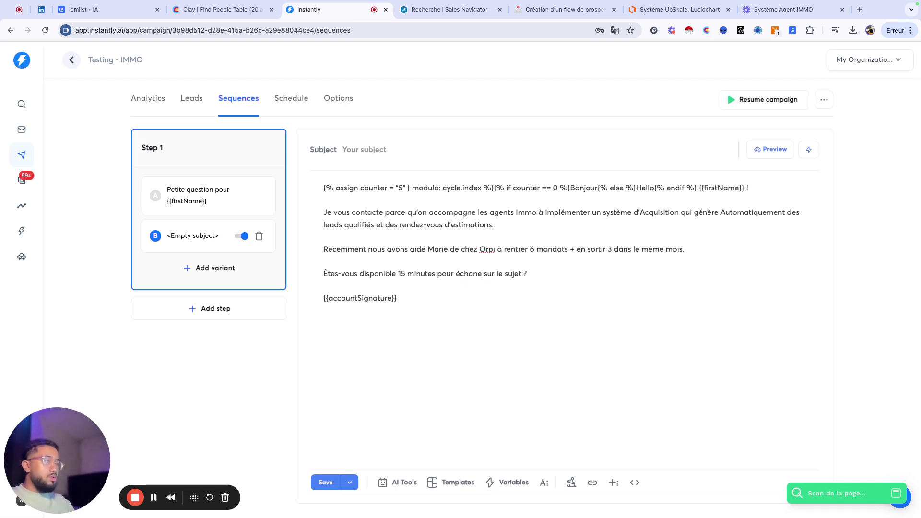
text(ger)
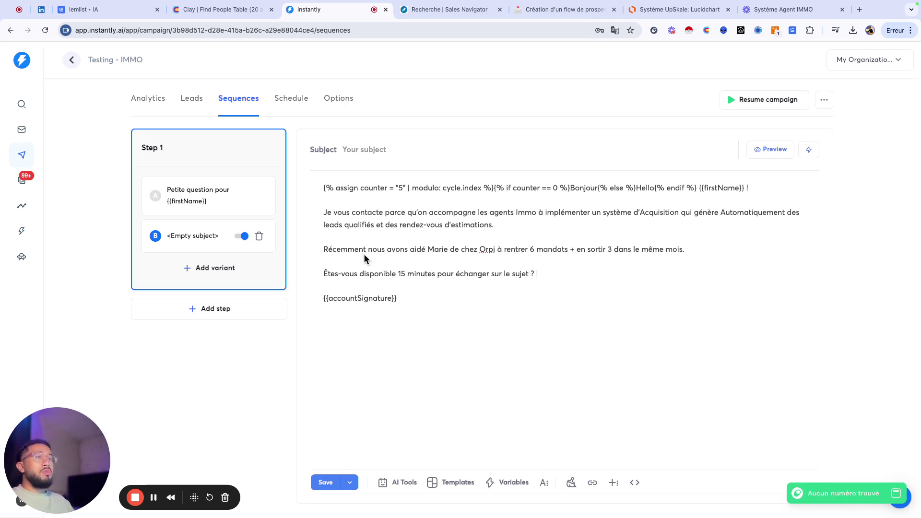
Step: Set the second variant's subject to "Question pour" followed by the {{firstName}} variable
text(Qu)
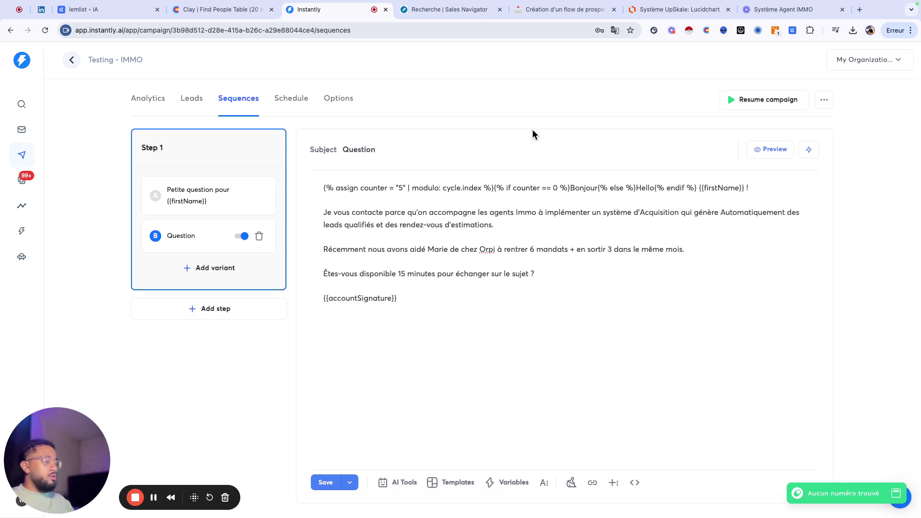
text(estion )
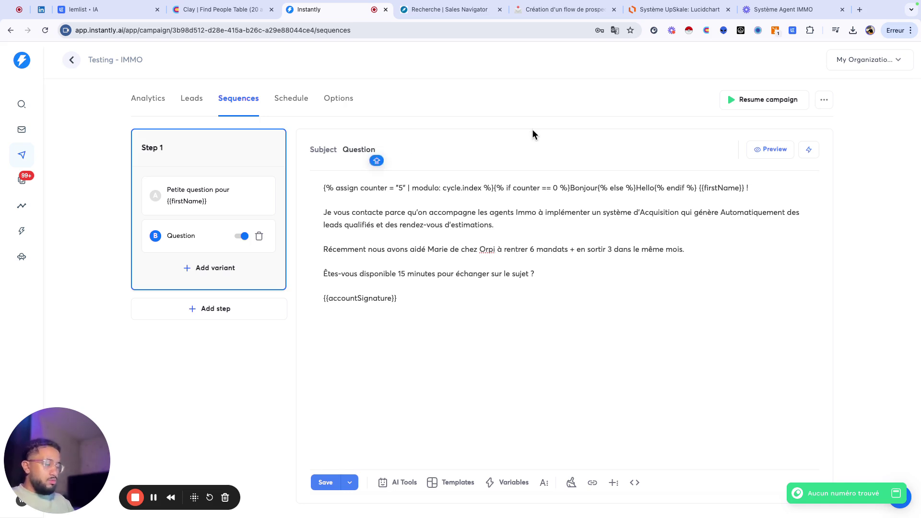
text(pou)
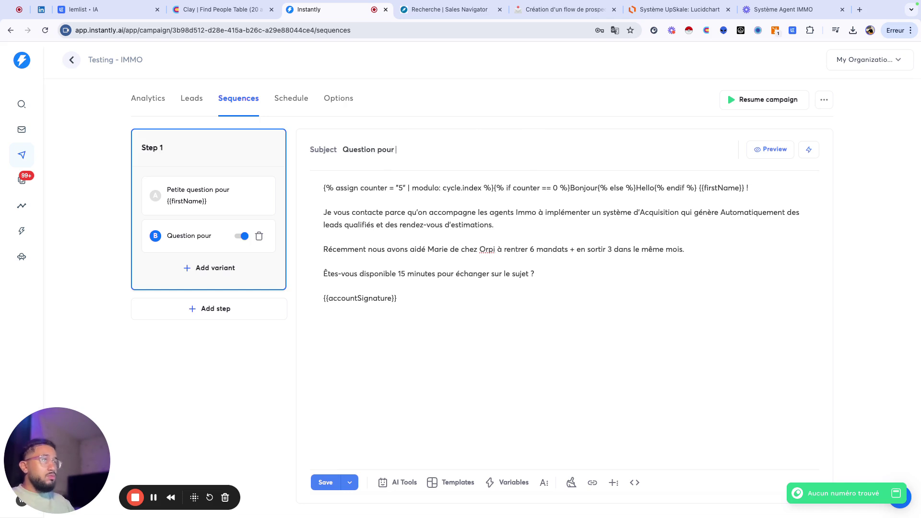
text(r)
click(810, 149)
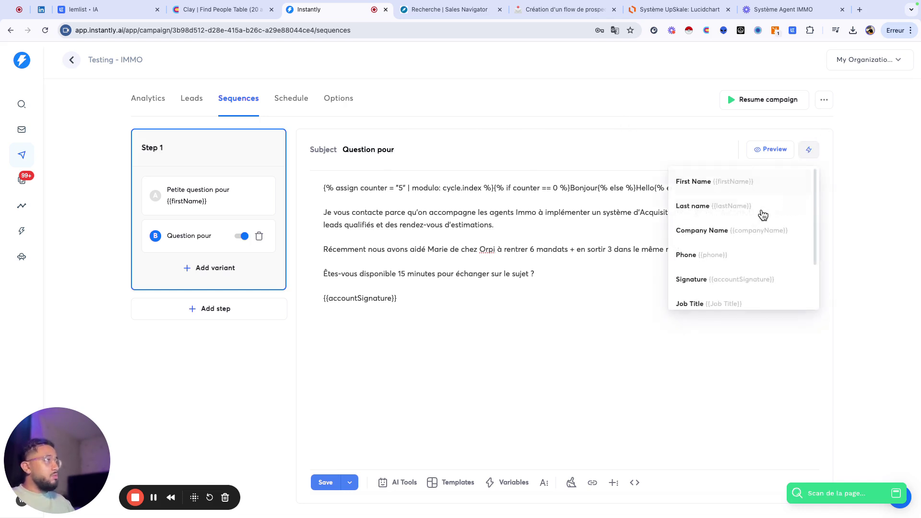
click(723, 181)
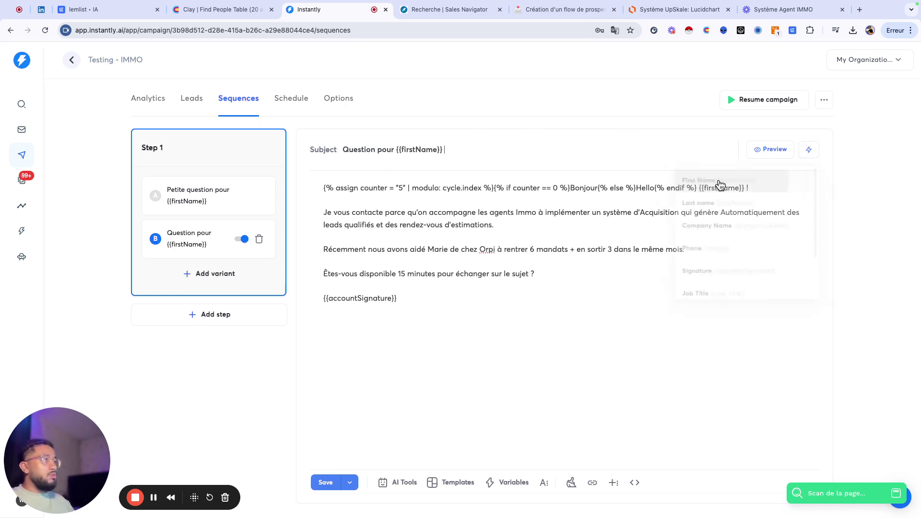
Step: Add a second sequence step and fill its body with the two Email 2 sentences below the greeting, copied from the Notion page
click(231, 315)
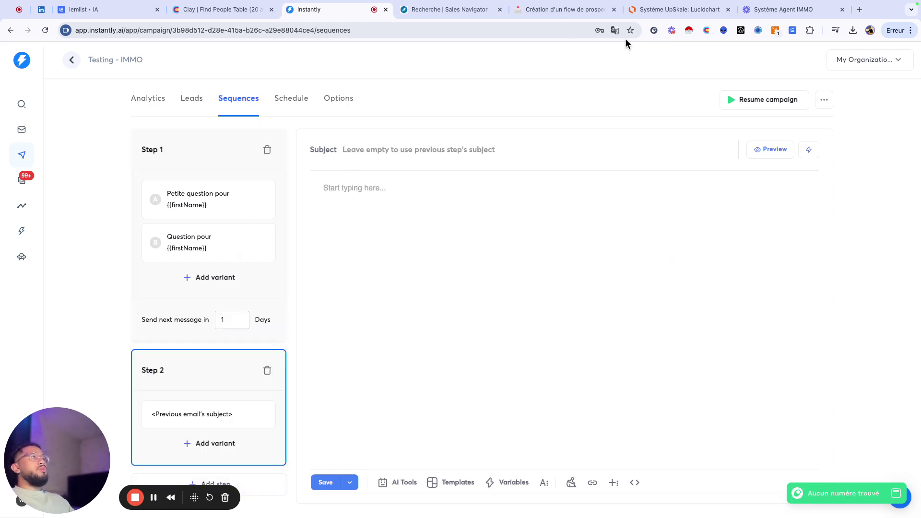
click(575, 11)
scroll(405, 438, down, 5)
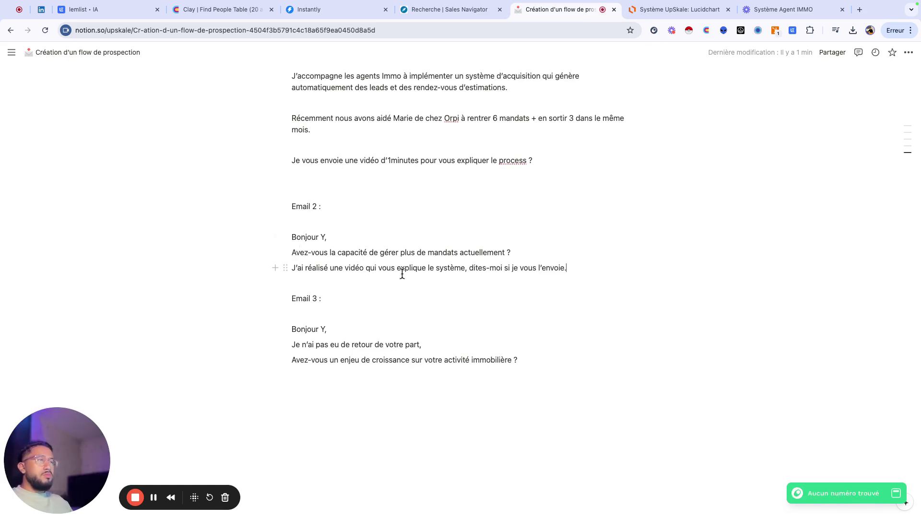
drag(568, 266, 290, 252)
key(ctrl+c)
click(310, 9)
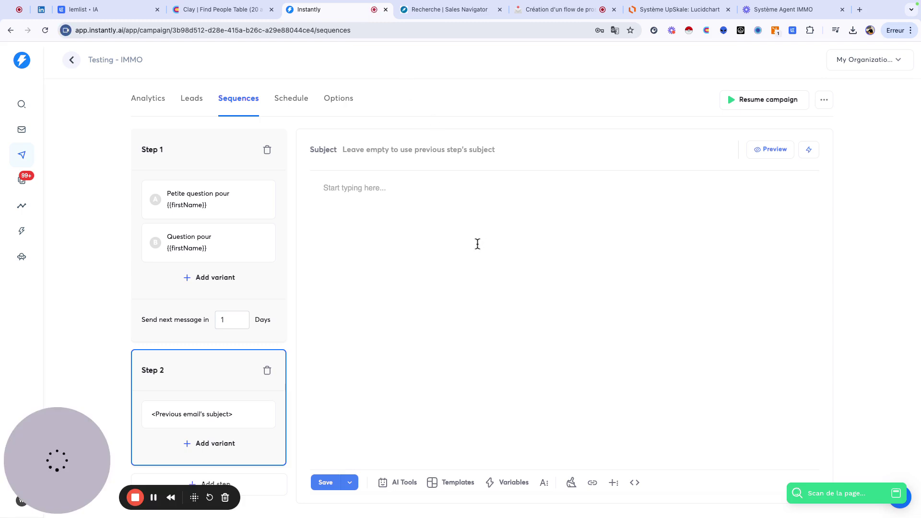
click(468, 243)
key(ctrl+v)
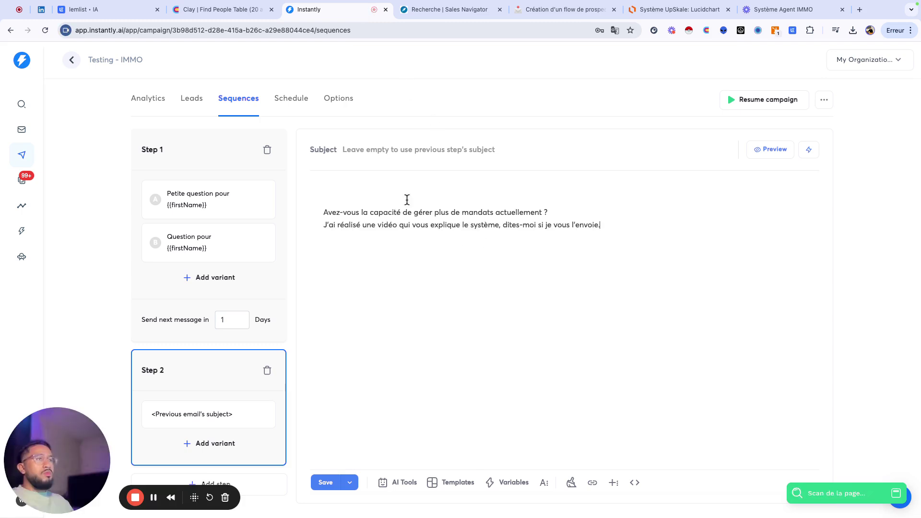
Step: Copy the Bonjour/Hello greeting line from Step 1's first variant to the start of the Step 2 email and separate its two sentences with a blank line
click(215, 217)
triple_click(336, 189)
key(ctrl+c)
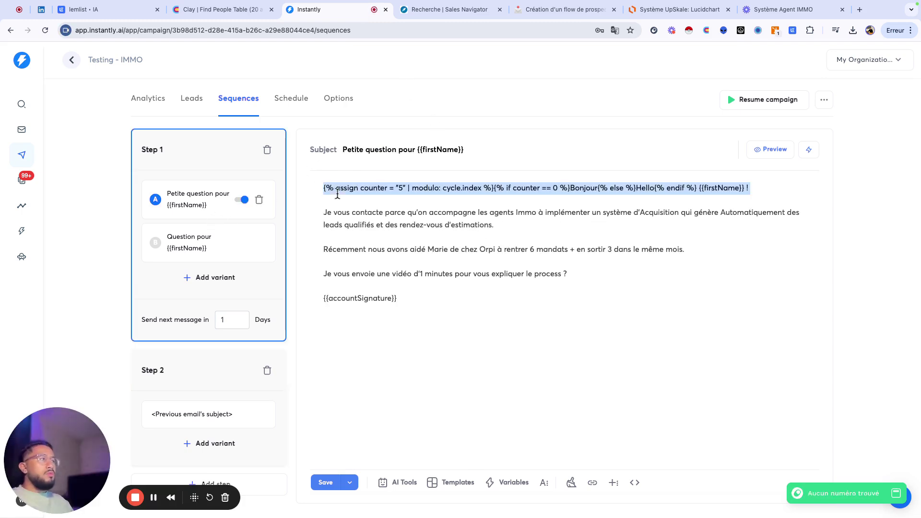
click(204, 414)
click(369, 208)
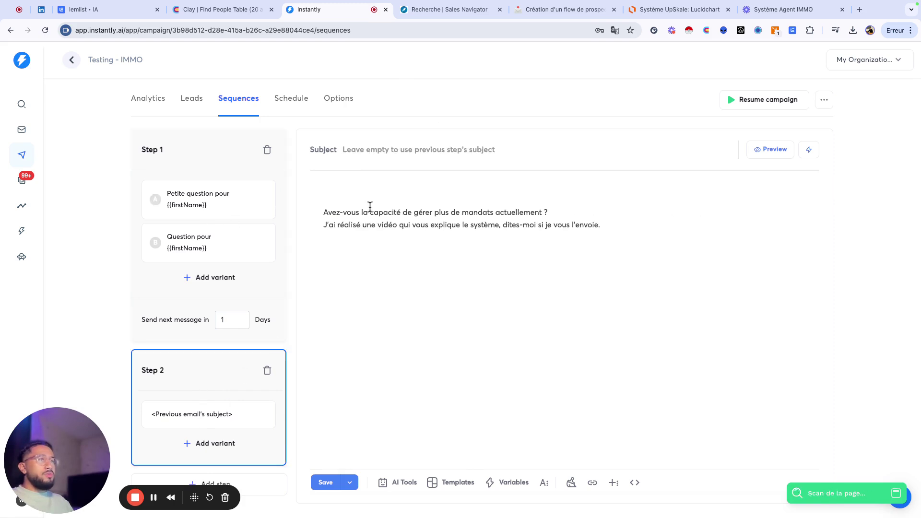
key(ctrl+v)
key(BackSpace)
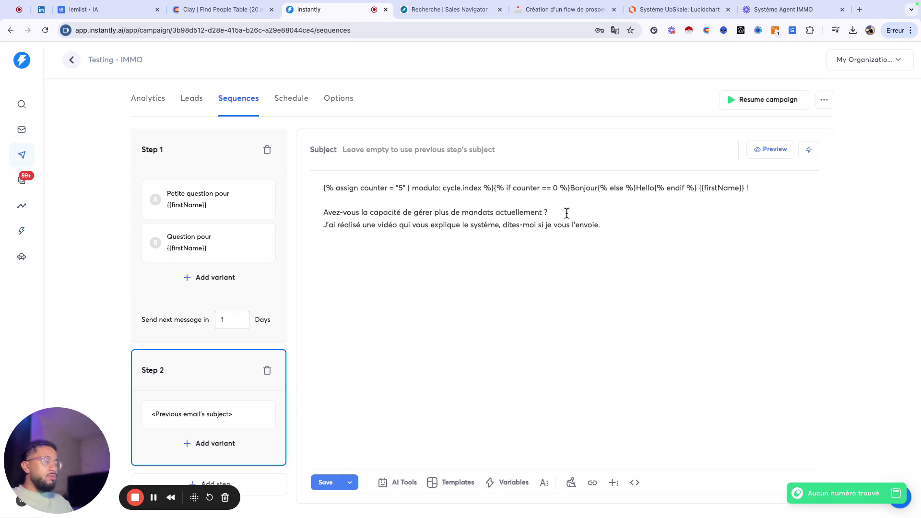
key(Return)
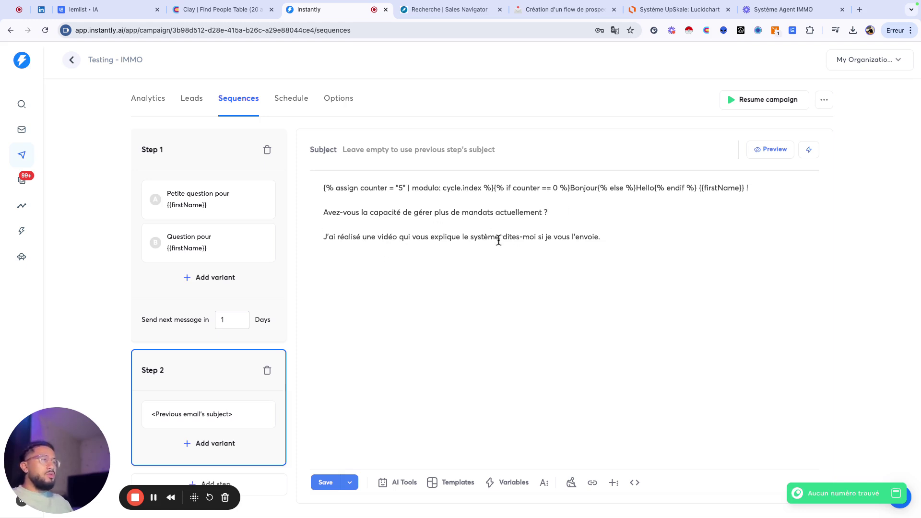
Step: Extend "le système" in the Step 2 email to "le système d'acquisition pour les Agents Immo"
text(d'acqu)
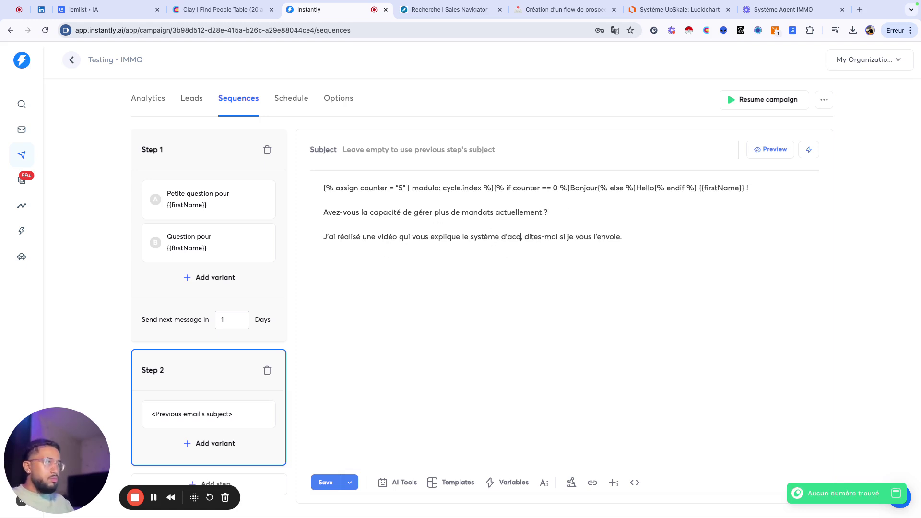
text(isition que)
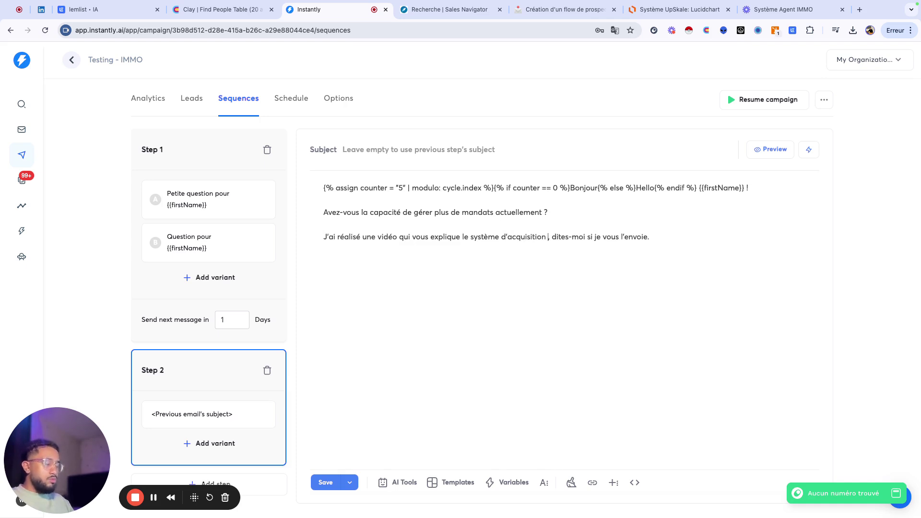
key(BackSpace)
key(BackSpace)
text(pour les agents)
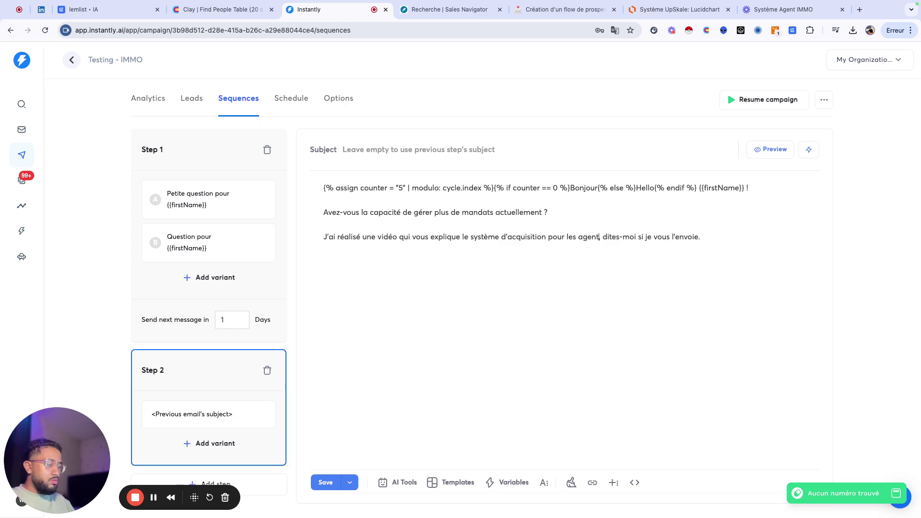
text( Immo)
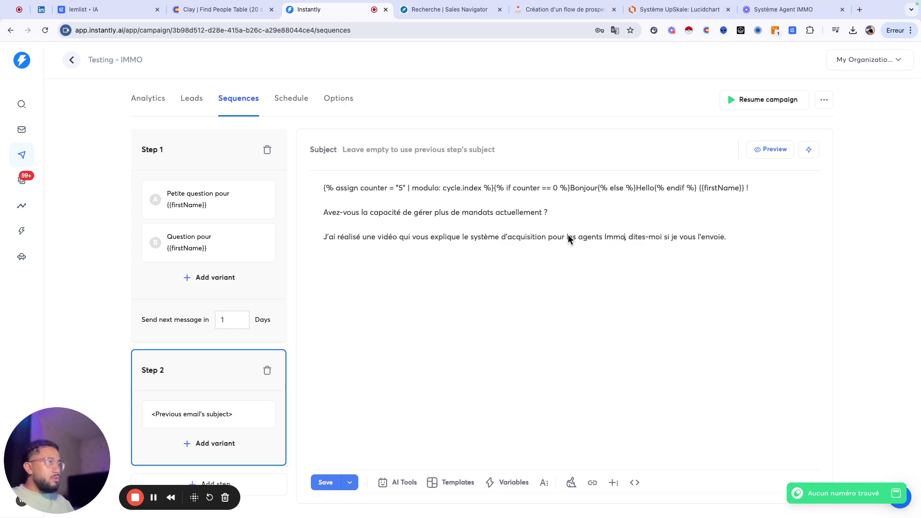
key(BackSpace)
text(A)
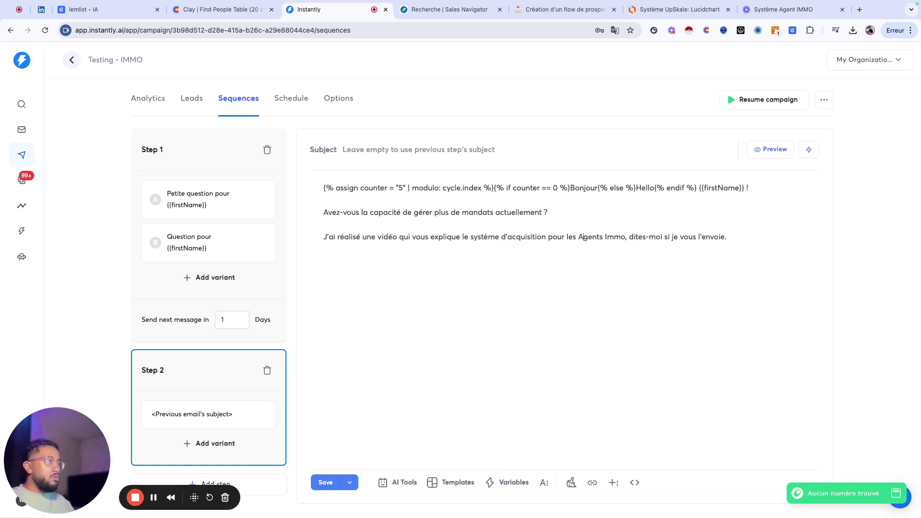
Step: Replace the full stop after "dites-moi si je vous l'envoie" with ":)" and start a new line below it
key(BackSpace)
text(:))
key(Return)
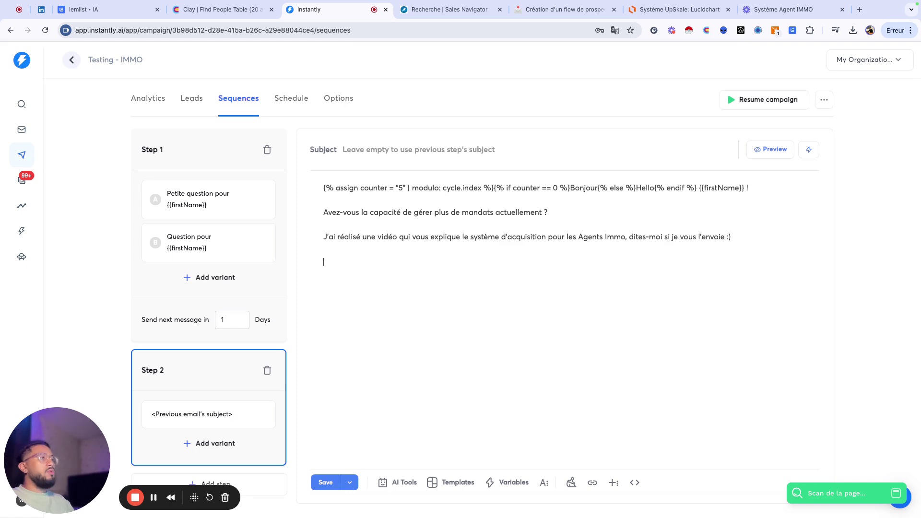
Step: Insert the account signature variable on the last line of the Step 2 email and preview the email
click(489, 481)
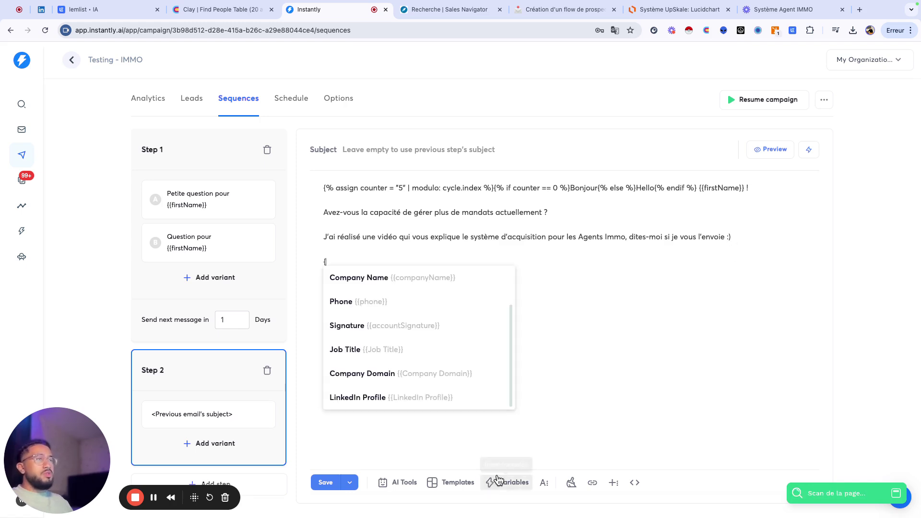
click(383, 330)
click(770, 149)
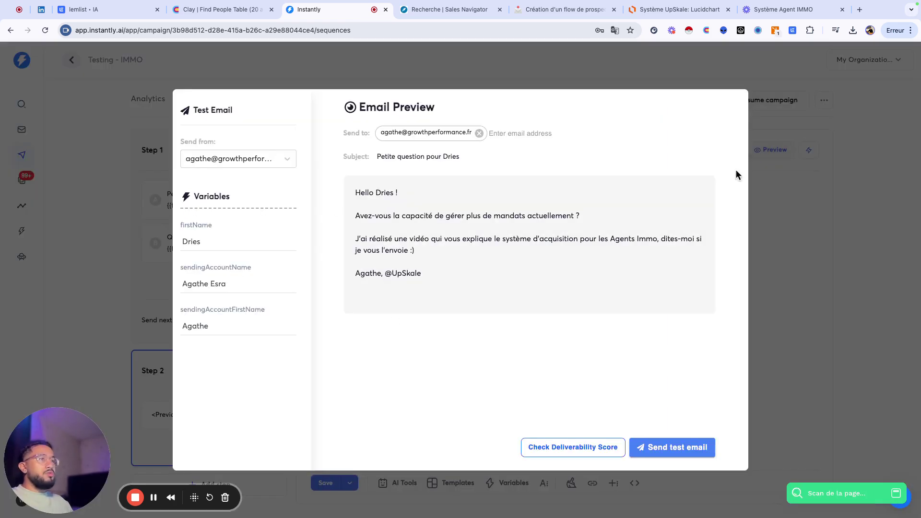
click(821, 206)
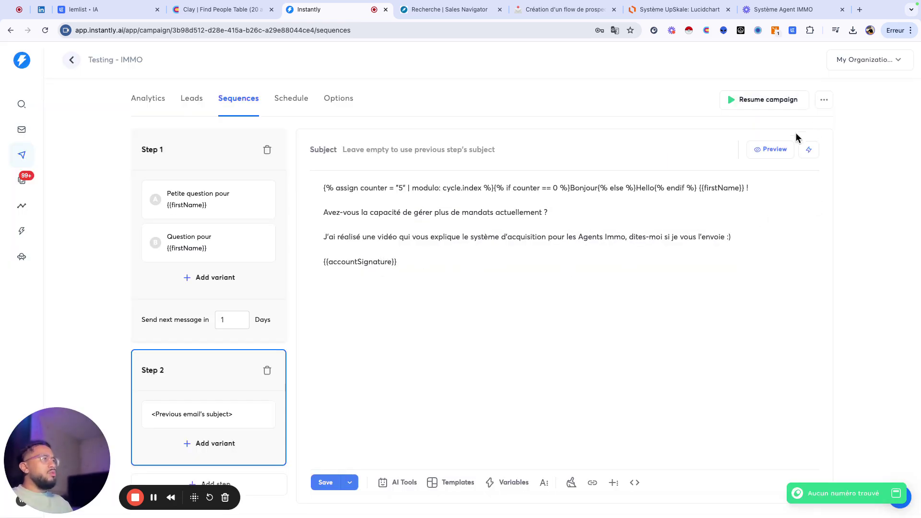
Step: Preview the Step 2 email with the founder's upskale.fr account as the sending account to check its signature
click(769, 149)
click(268, 163)
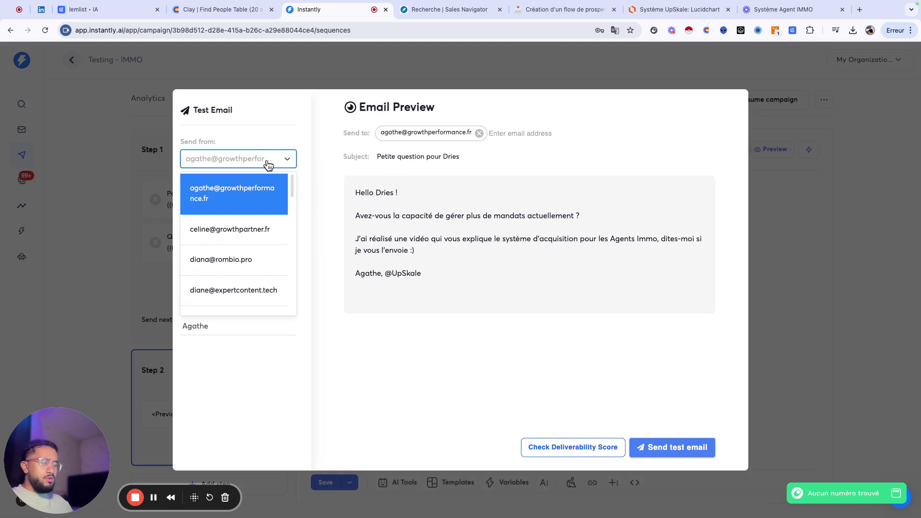
text(wes)
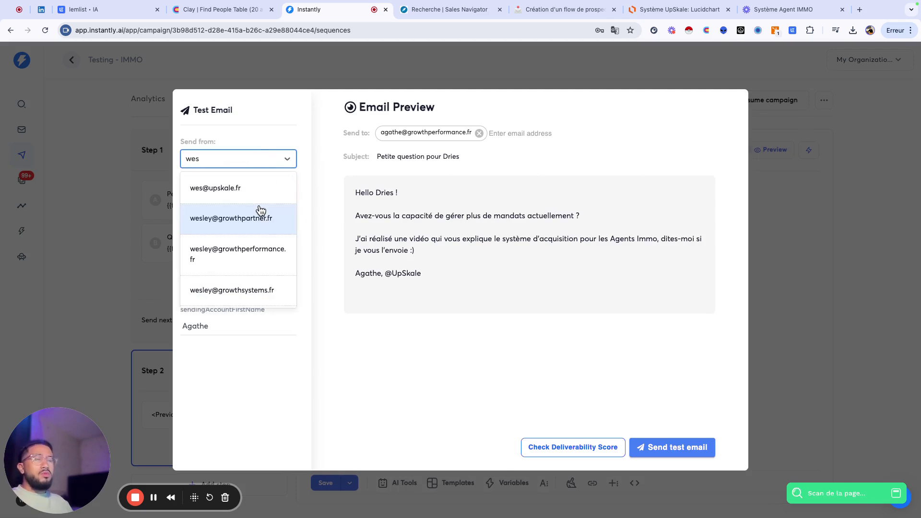
click(243, 191)
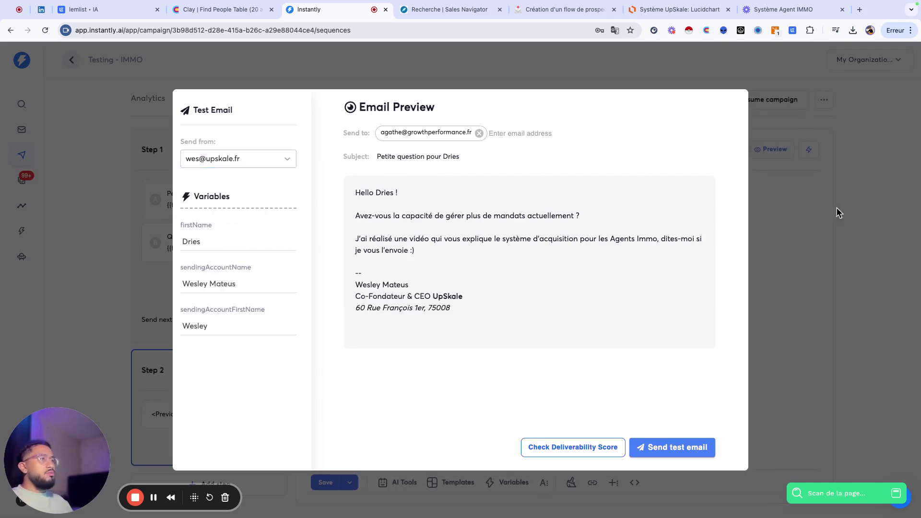
click(836, 207)
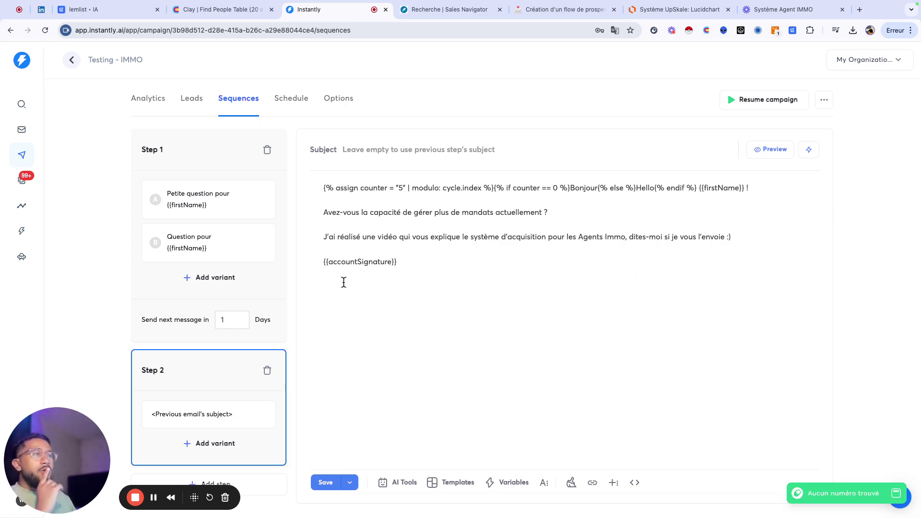
Step: Set the delay after Step 1 to 2 days and return to the Step 2 email
click(235, 327)
key(BackSpace)
text(2)
key(BackSpace)
text(13)
click(220, 368)
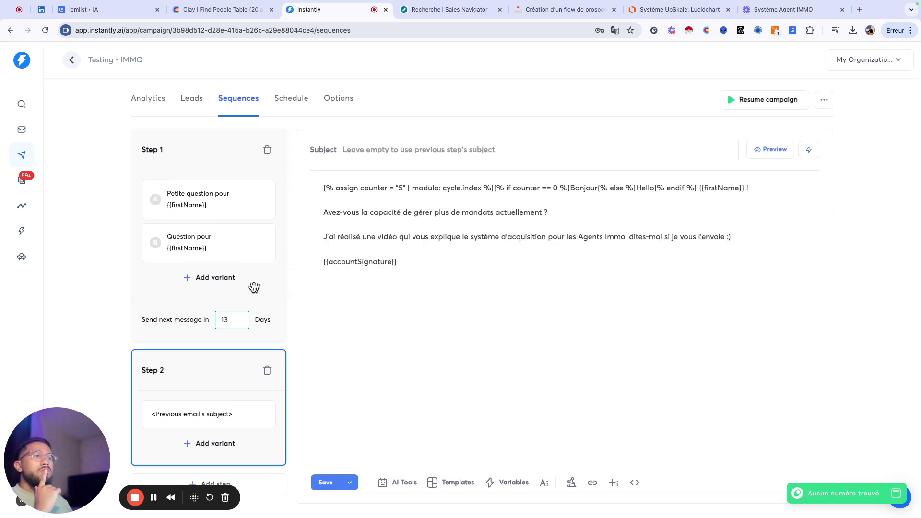
click(232, 318)
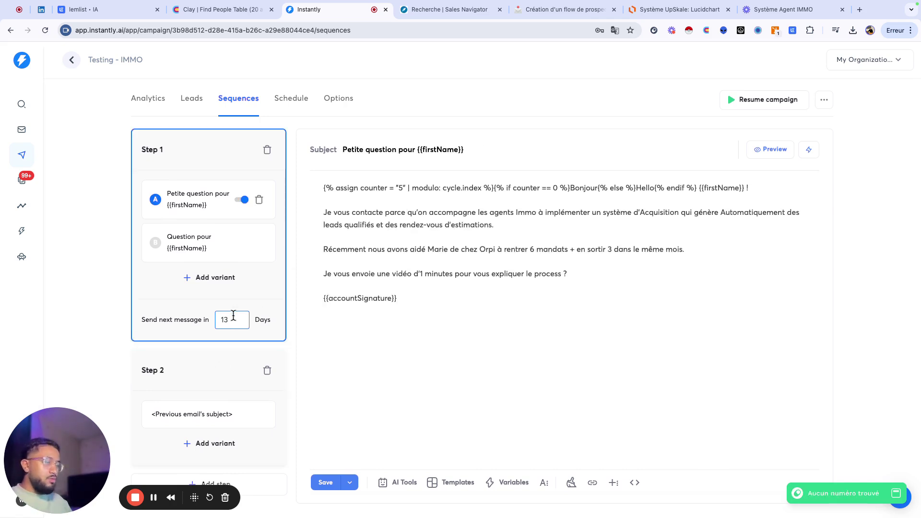
click(224, 354)
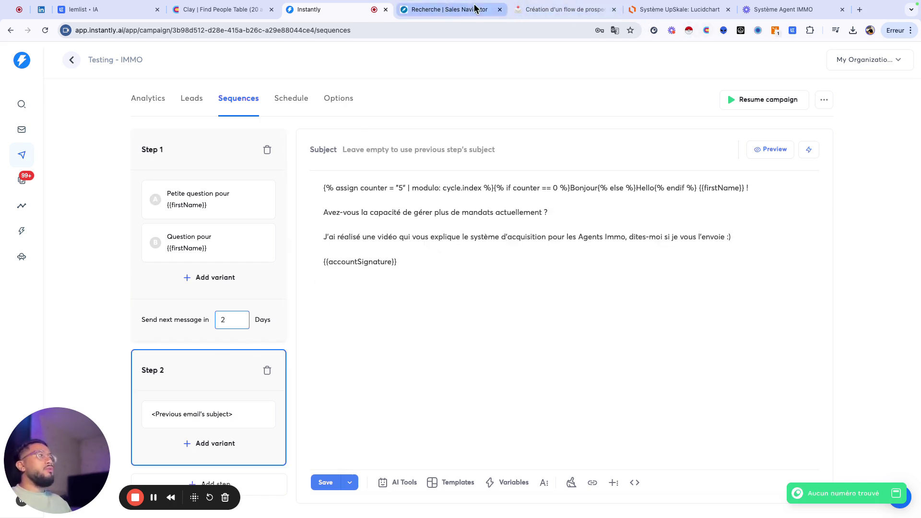
Step: Add a third sequence step and fill its body with the two Email 3 sentences below the greeting, copied from the Notion page
click(550, 12)
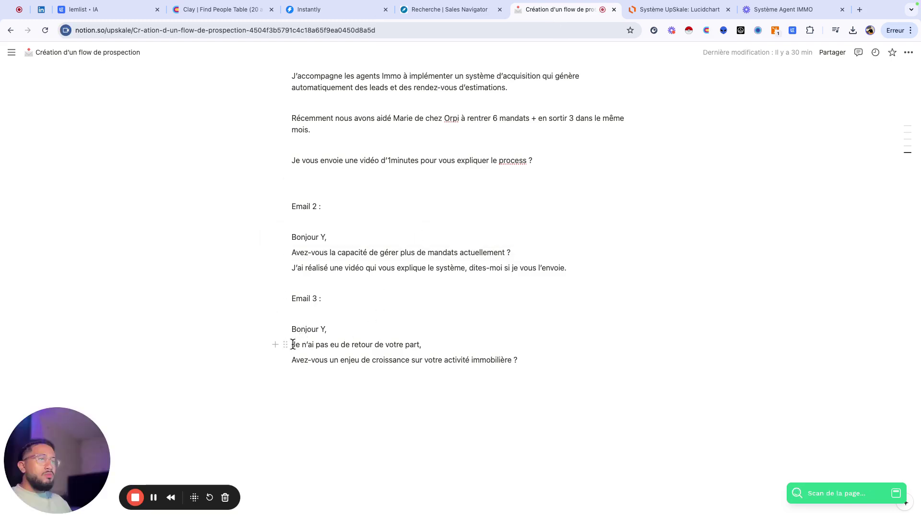
drag(292, 344, 486, 372)
key(ctrl+c)
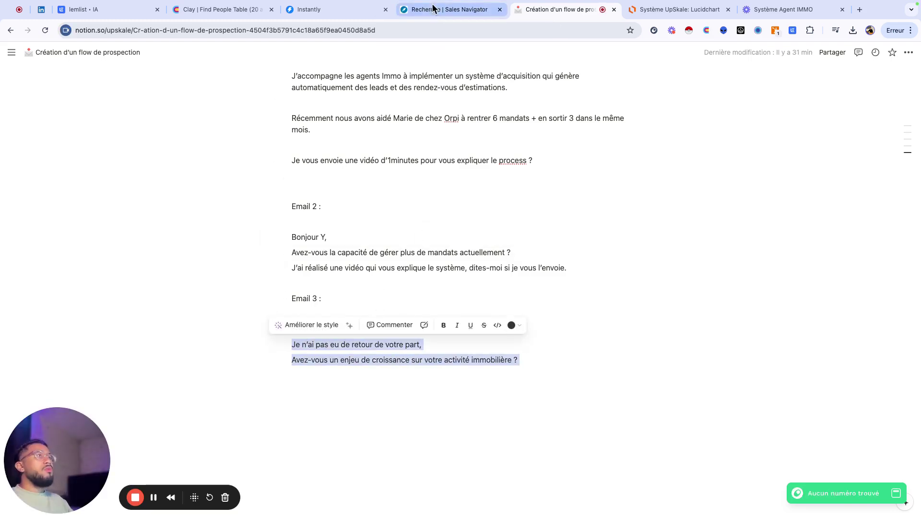
click(326, 10)
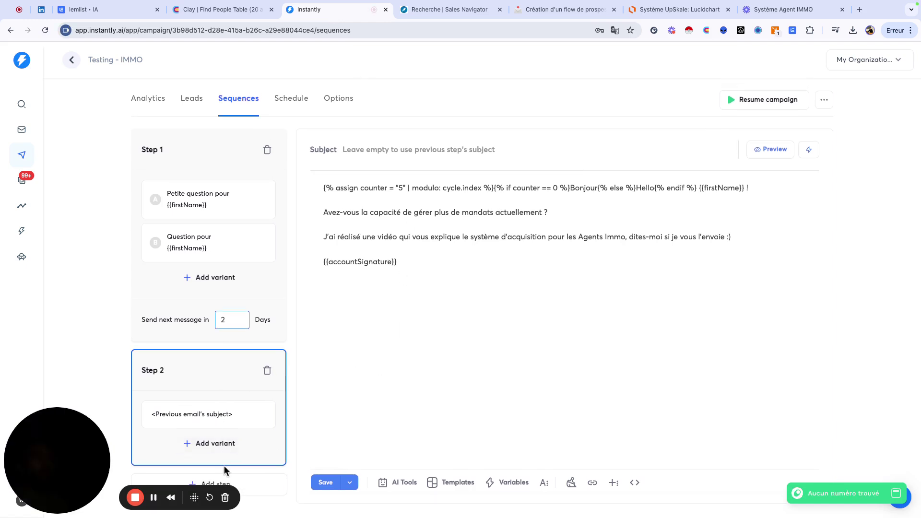
click(240, 483)
click(356, 219)
key(ctrl+v)
Step: Copy the Bonjour/Hello greeting line from the Step 2 email to the start of the Step 3 email
click(207, 363)
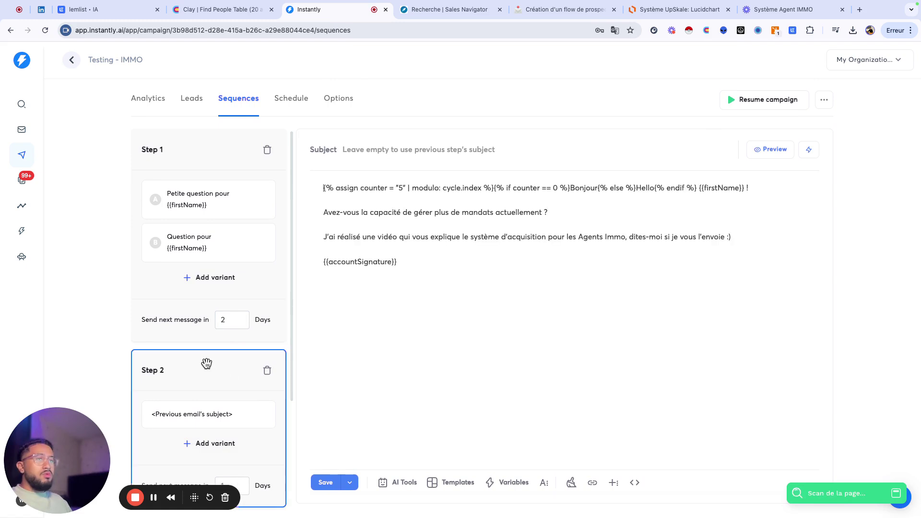
triple_click(355, 191)
key(ctrl+c)
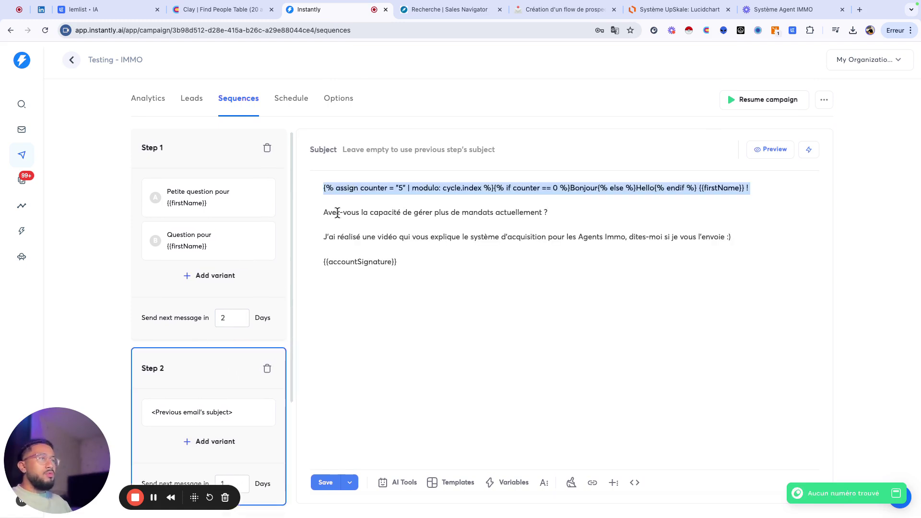
scroll(211, 395, down, 3)
click(211, 383)
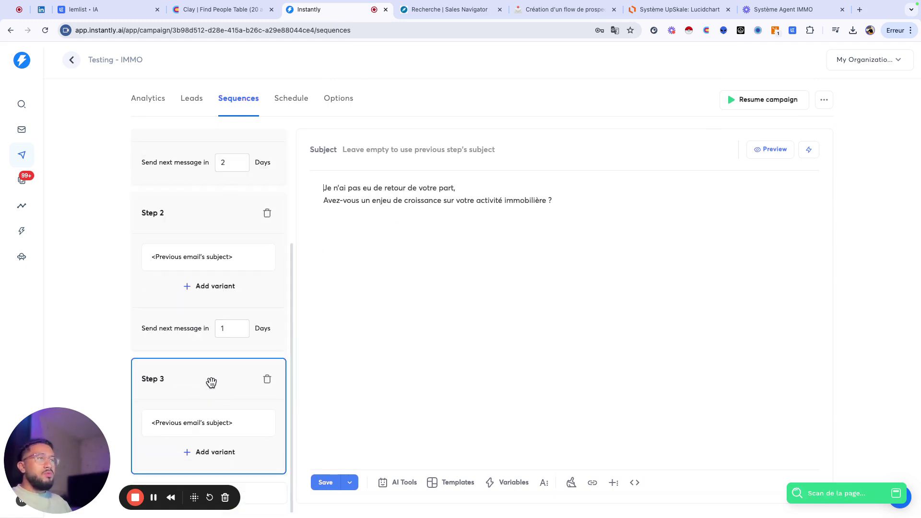
click(323, 193)
key(Return)
key(Up)
key(ctrl+v)
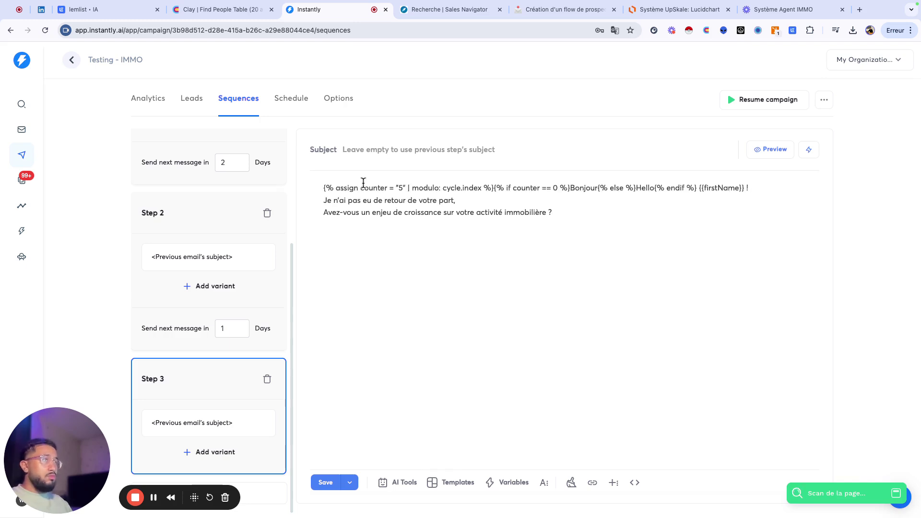
Step: Separate the greeting and both sentences of the Step 3 email with blank lines and start a new line below the question
key(Return)
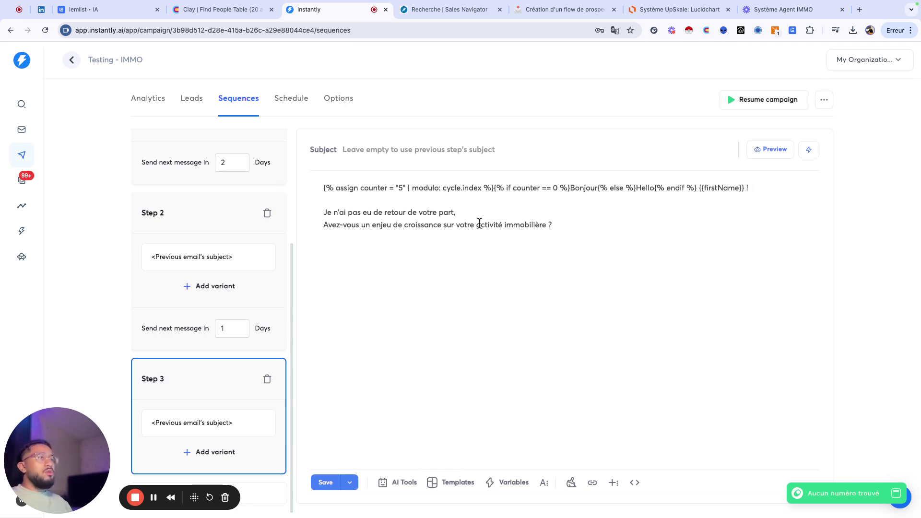
click(473, 212)
key(Return)
click(571, 238)
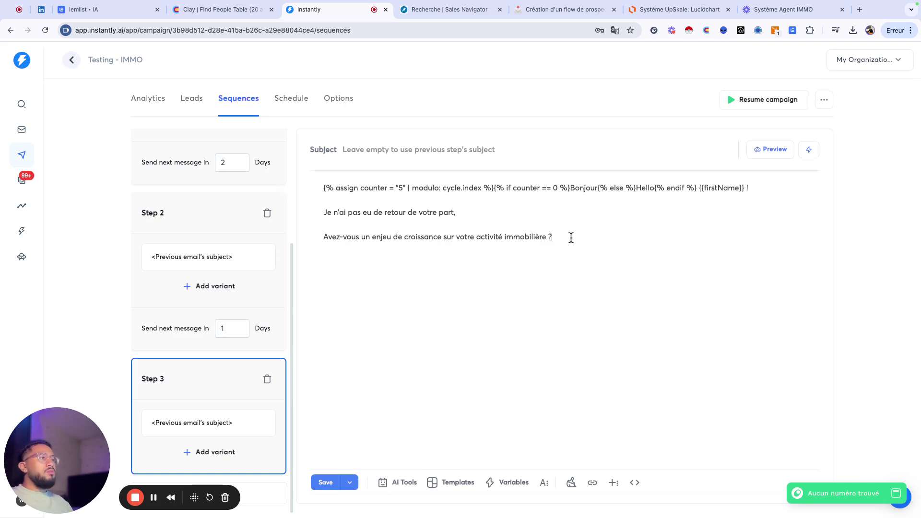
key(Return)
text(Ps : J'ai une liste de leads)
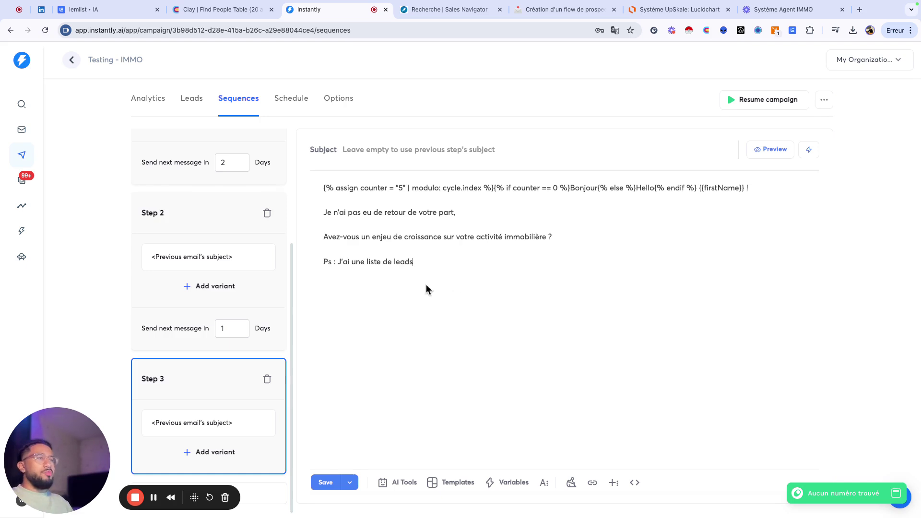
triple_click(396, 261)
key(BackSpace)
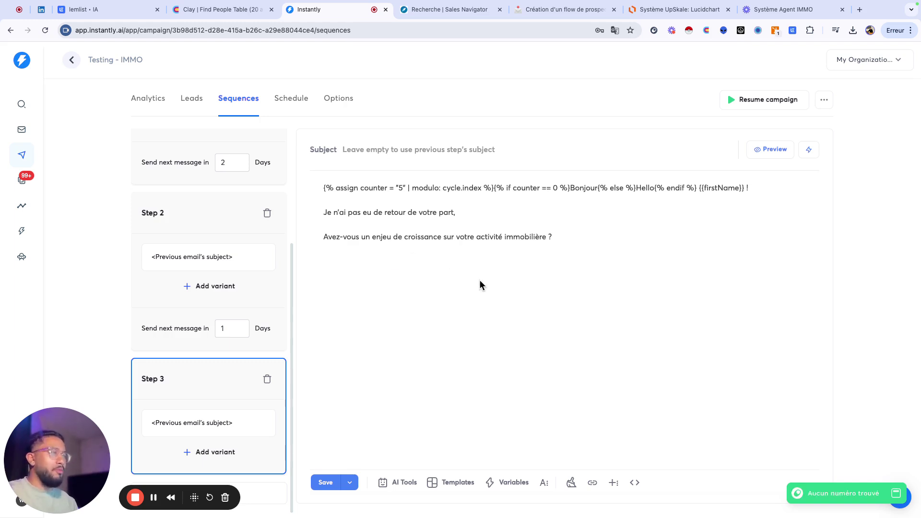
Step: Insert the account signature variable at the end of the Step 3 email and set the delay after Step 2 to 5 days
click(509, 482)
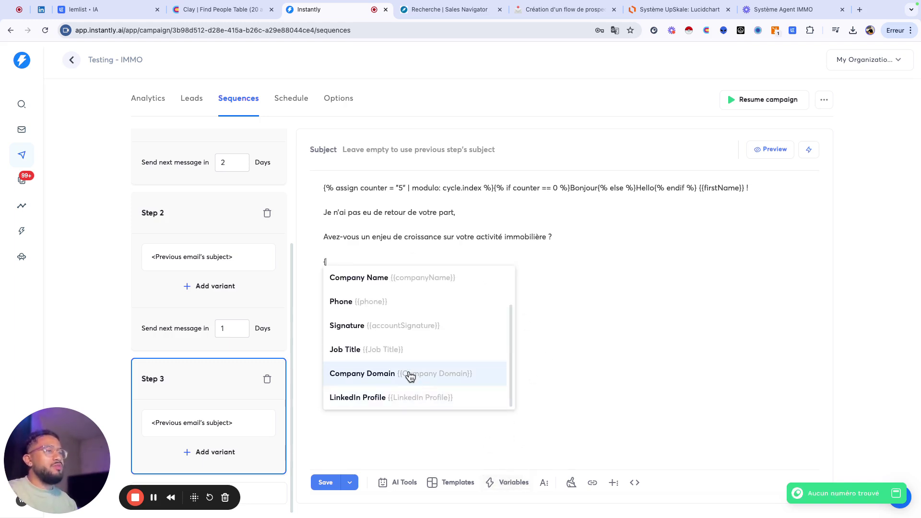
click(421, 325)
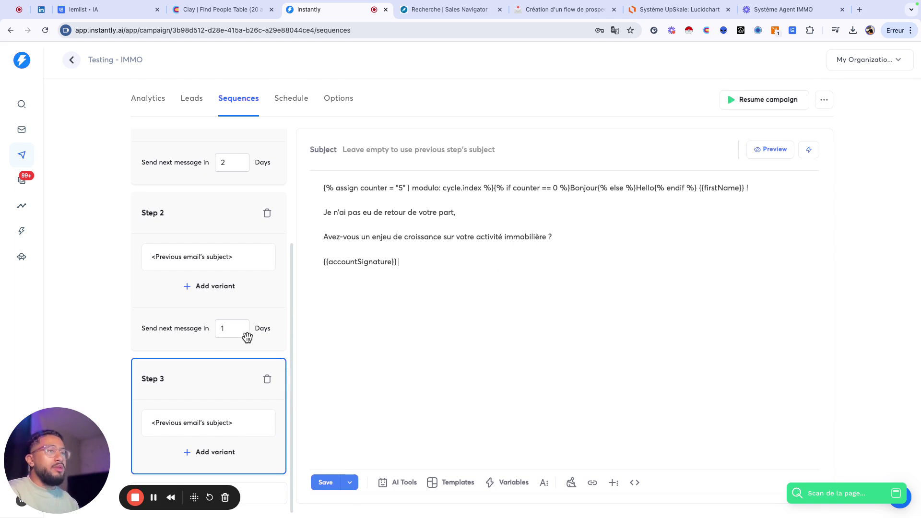
click(235, 328)
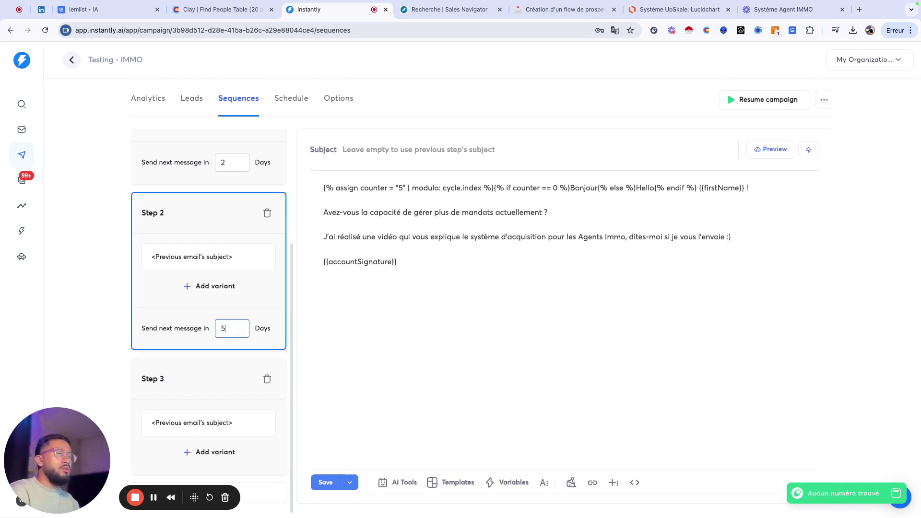
Step: Review the subjects and bodies of both Step 1 email variants
scroll(197, 182, up, 3)
scroll(197, 182, up, 2)
click(223, 192)
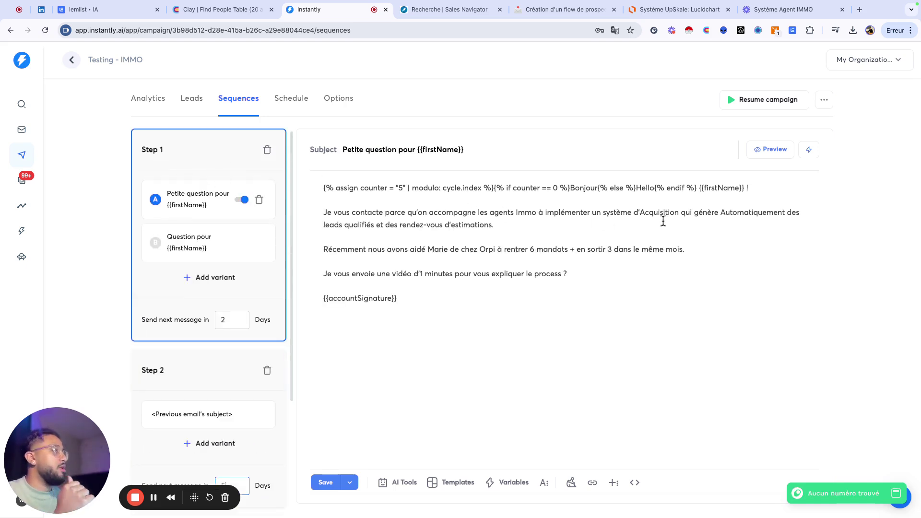
click(189, 240)
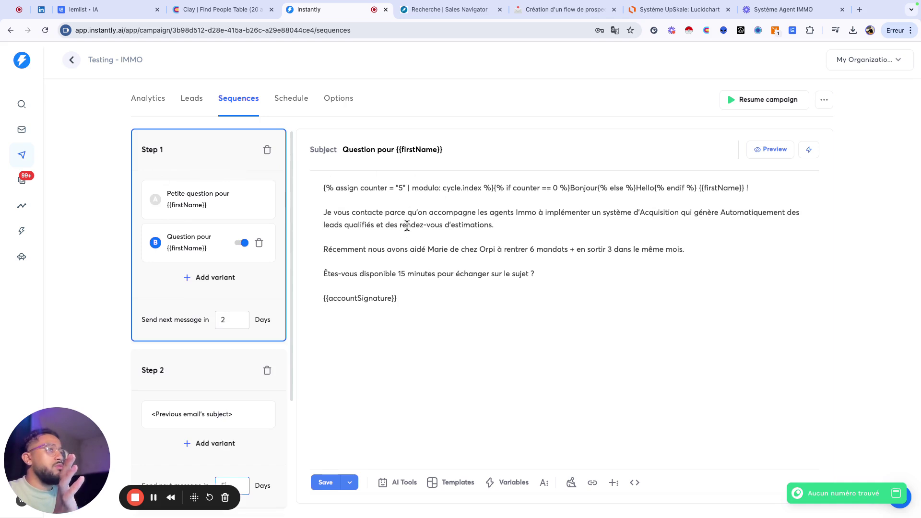
Step: Save the email sequence and reopen its Step 2 to check that the content is kept
click(287, 99)
click(495, 101)
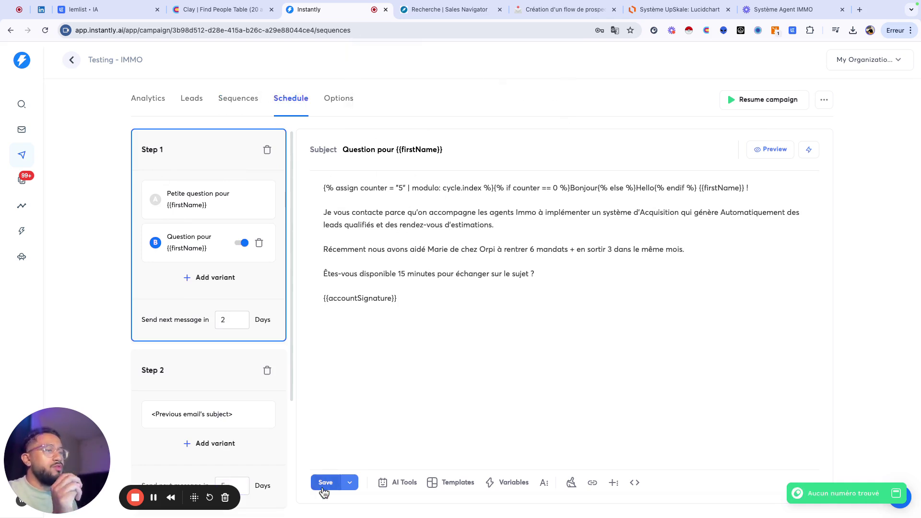
click(350, 102)
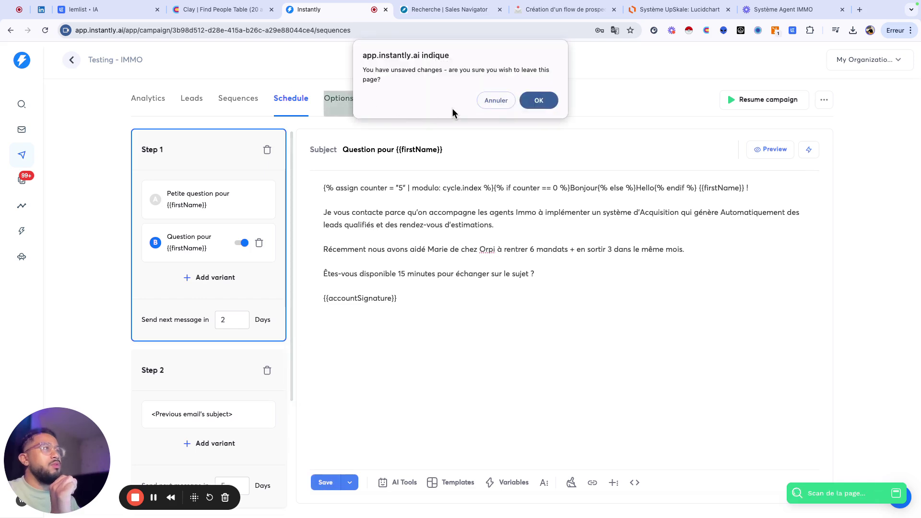
click(539, 100)
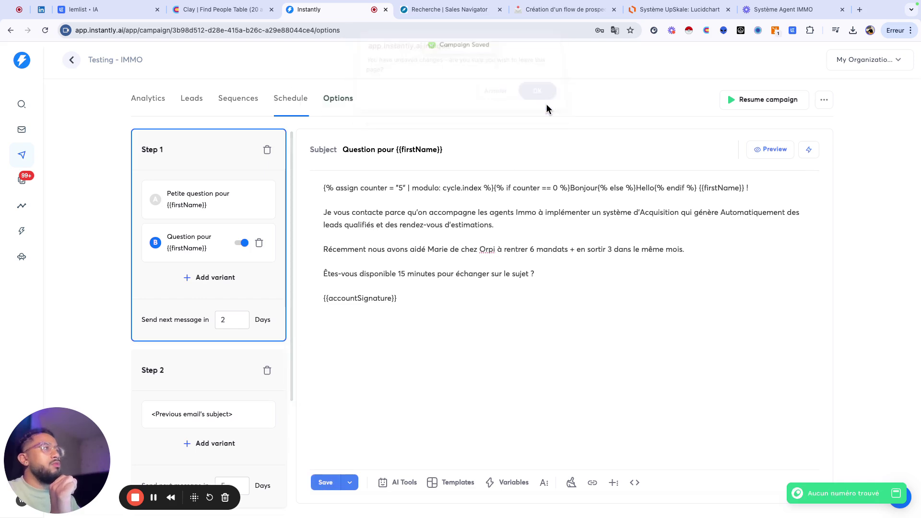
click(253, 99)
click(208, 390)
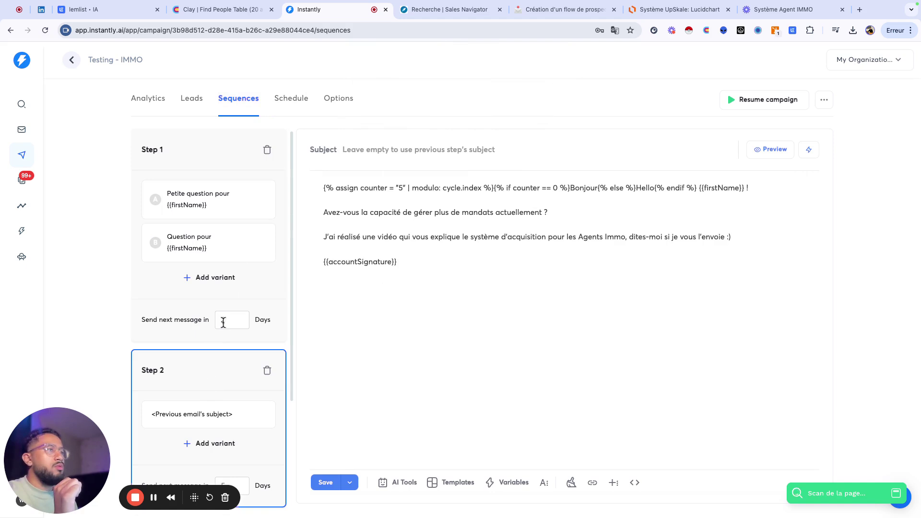
Step: Set the campaign schedule's timezone to Brussels, Copenhagen, Madrid, Paris (UTC+01:00) and save the schedule
click(290, 98)
click(561, 268)
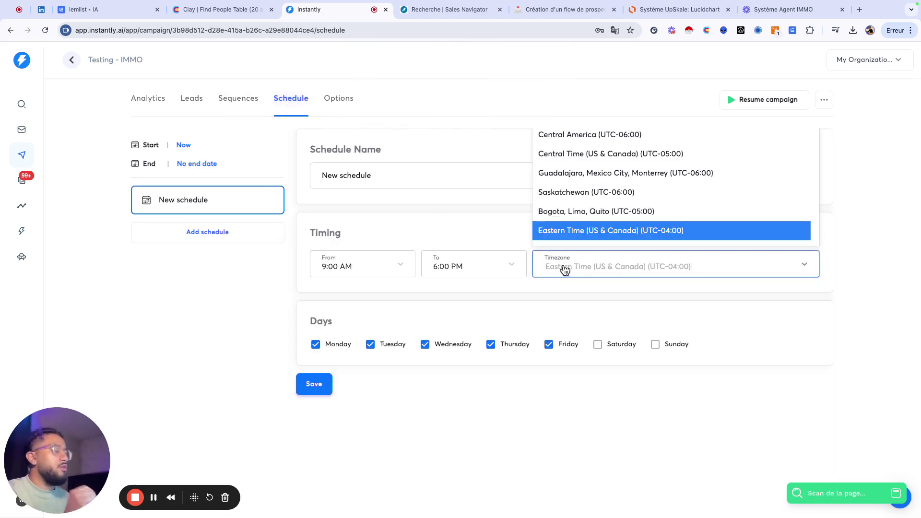
text(par)
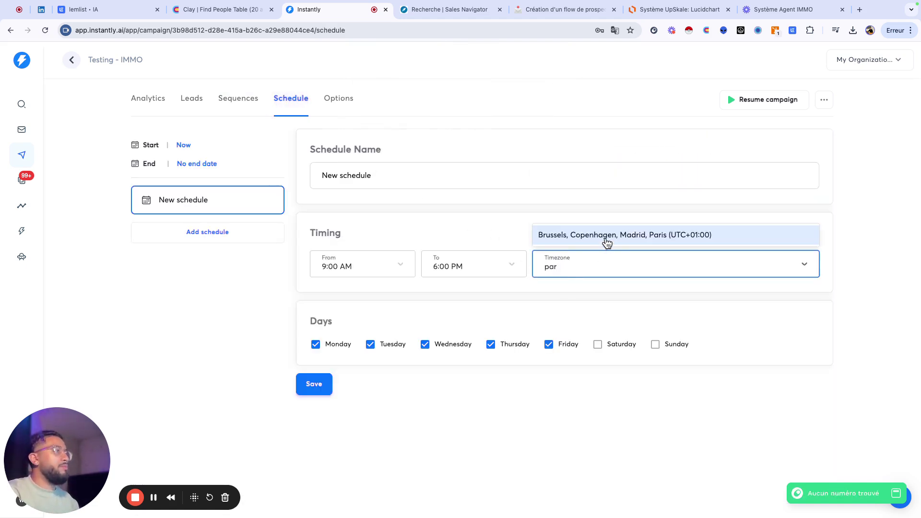
click(605, 237)
click(314, 383)
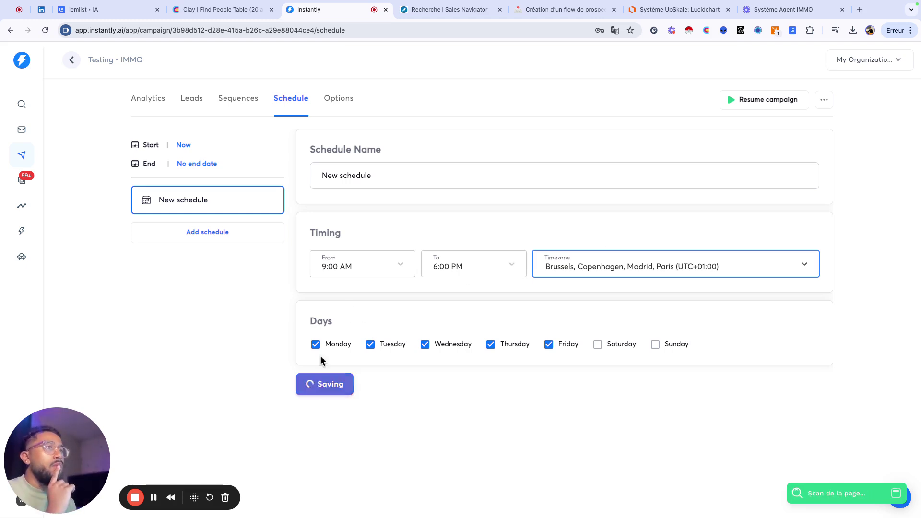
Step: Add the four sender mailboxes on growthsystems.fr, growthperformance.fr, growthpartner.fr and upskale.fr to the campaign's sending accounts
click(345, 99)
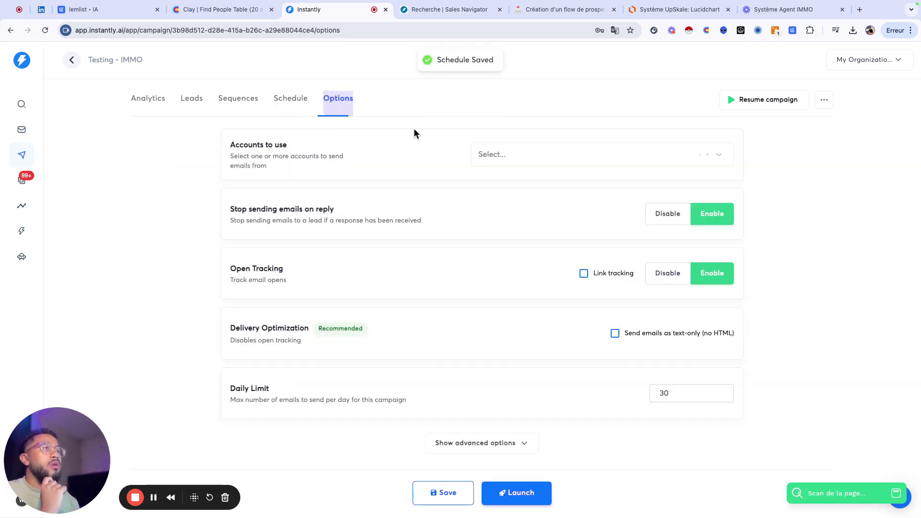
click(561, 162)
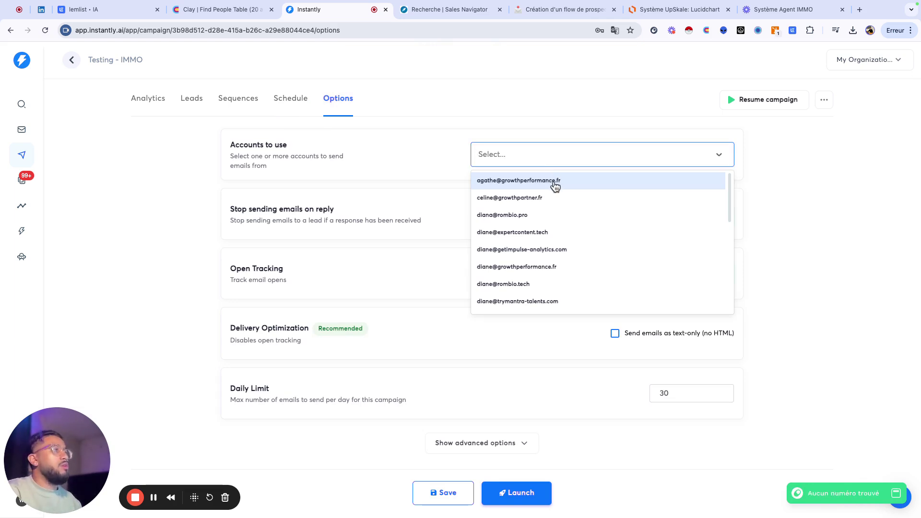
text(wes)
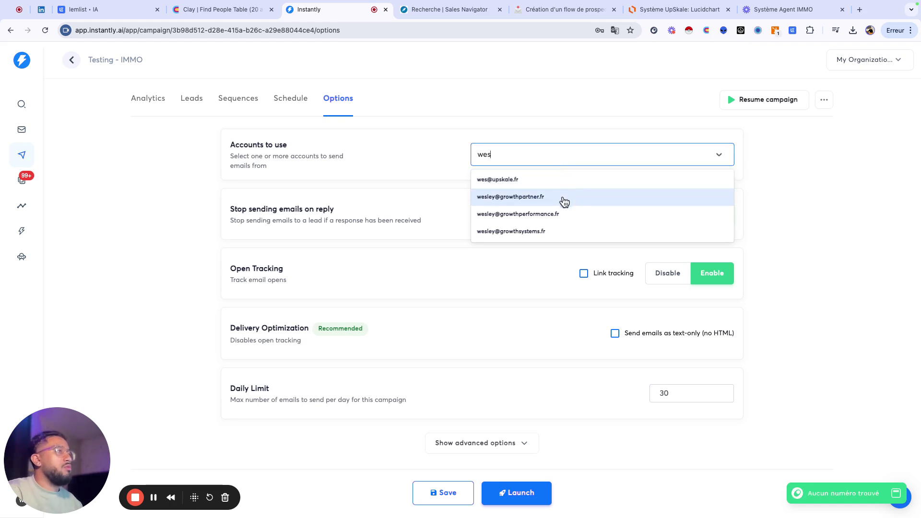
click(555, 232)
text(wes)
click(550, 214)
text(wes)
click(569, 200)
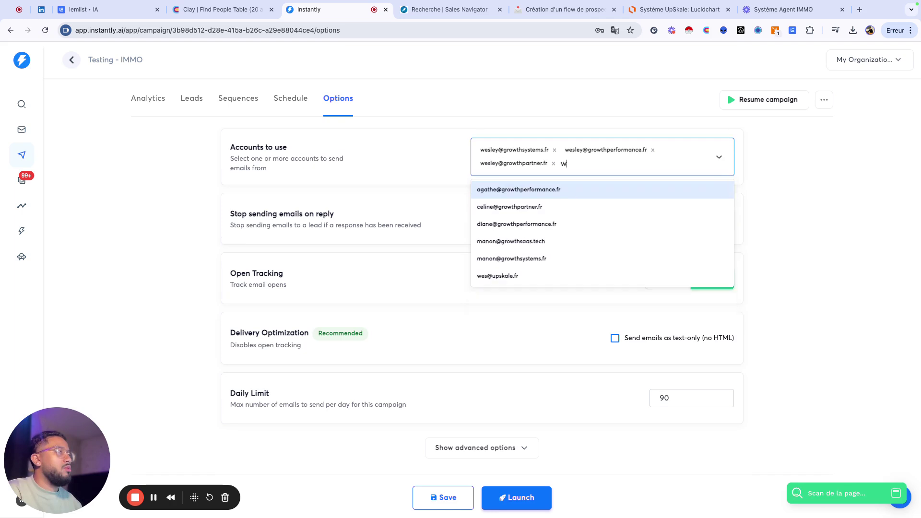
text(wes)
click(550, 196)
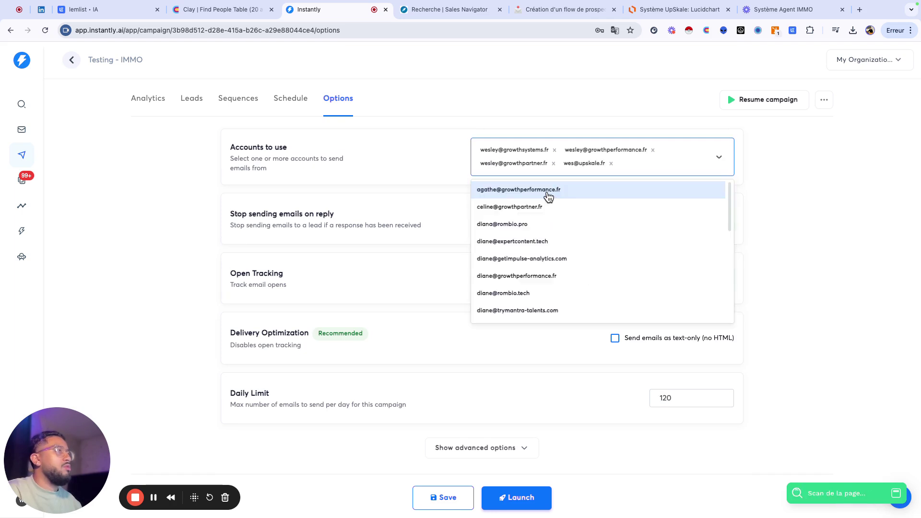
click(487, 101)
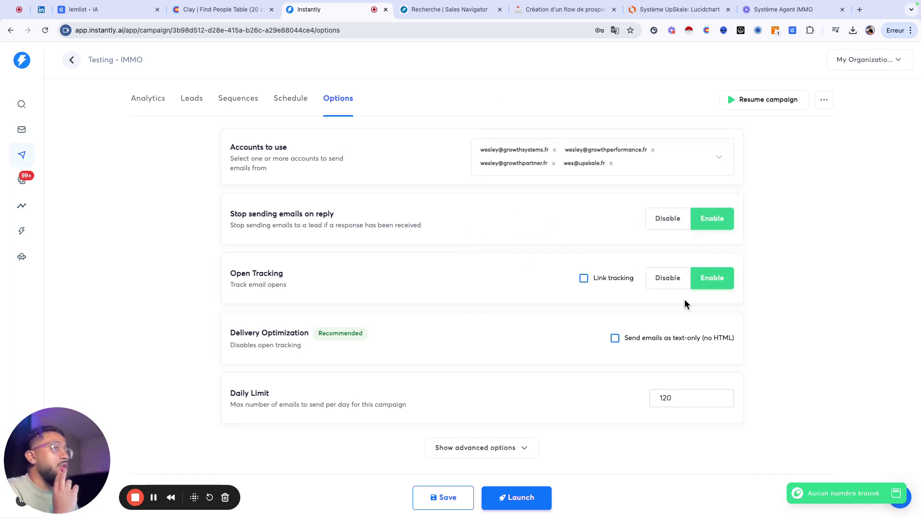
Step: Disable open tracking for the campaign and set its daily sending limit to 200 emails
click(659, 286)
scroll(557, 286, down, 1)
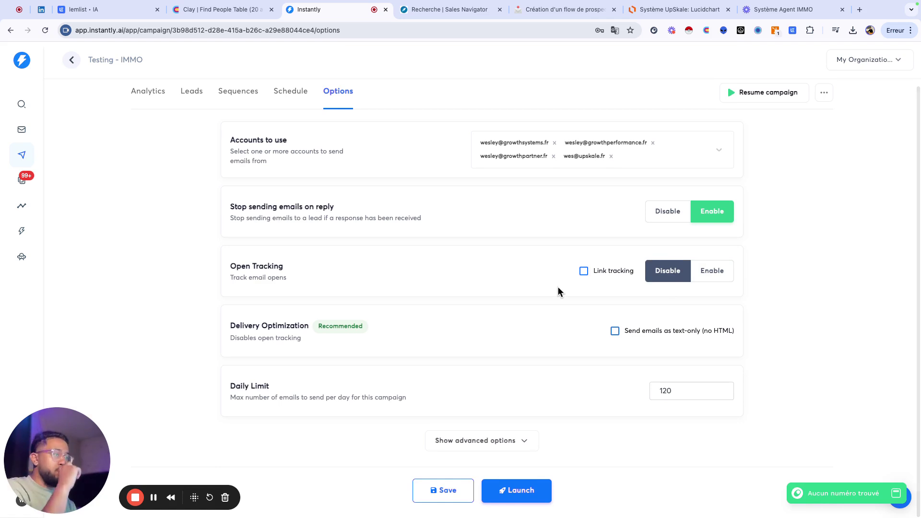
double_click(668, 390)
text(200)
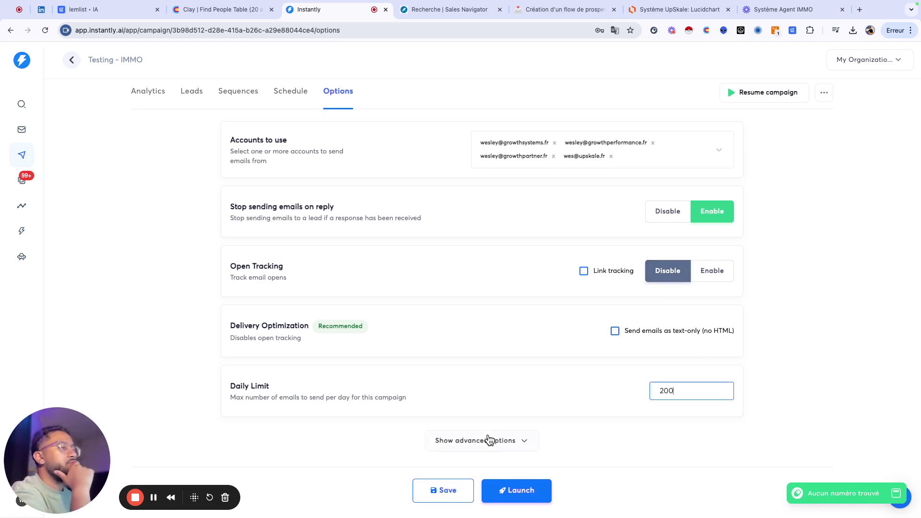
Step: Expand the campaign's advanced options and look through them, from CRM owner and sending pattern to CC and BCC
click(490, 439)
scroll(486, 394, down, 10)
scroll(346, 211, up, 2)
scroll(324, 210, up, 3)
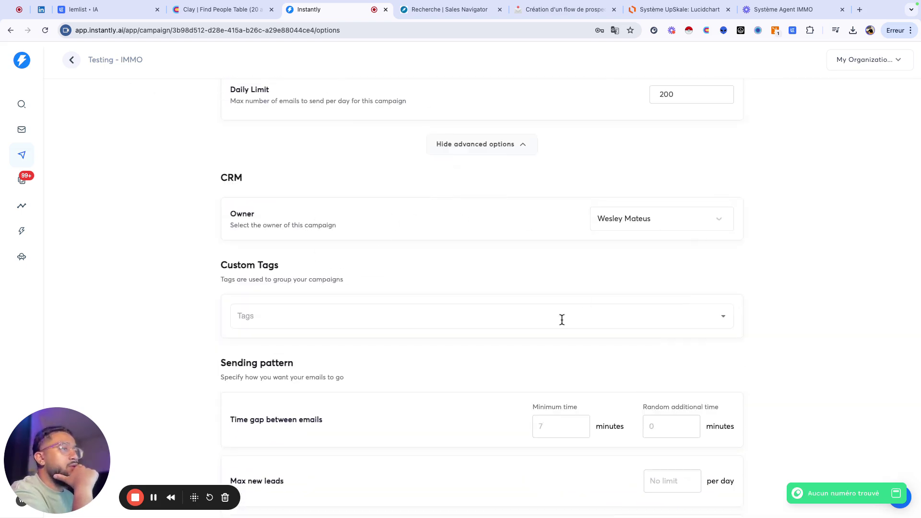
scroll(562, 319, down, 4)
scroll(512, 325, down, 15)
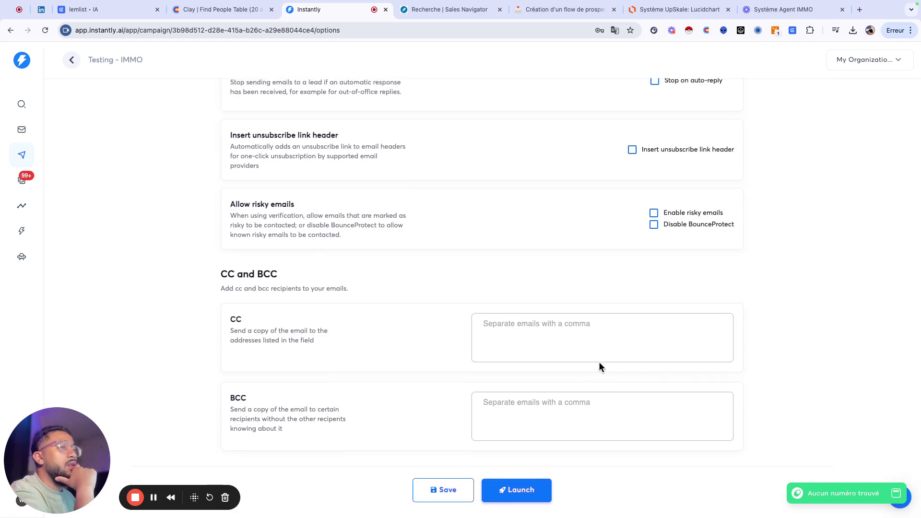
Step: Launch and publish the campaign, and open Testing - IMMO from the campaign list
click(516, 494)
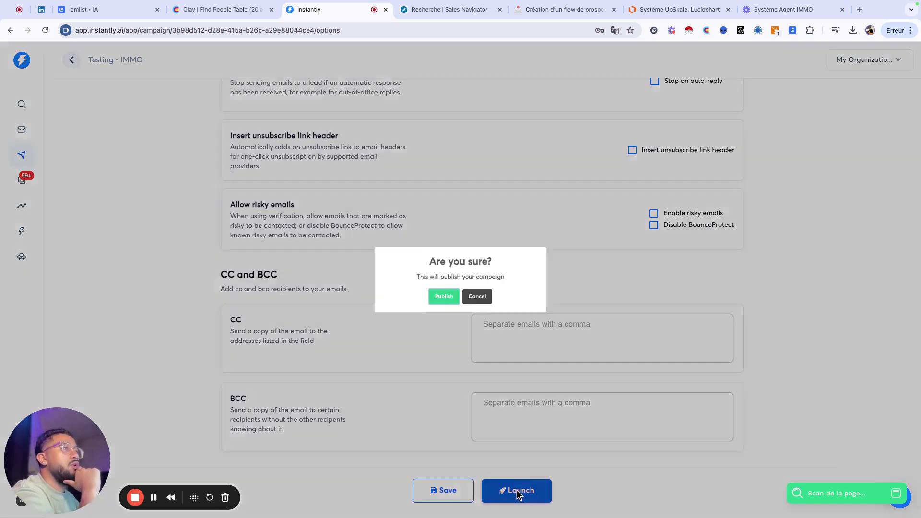
click(441, 304)
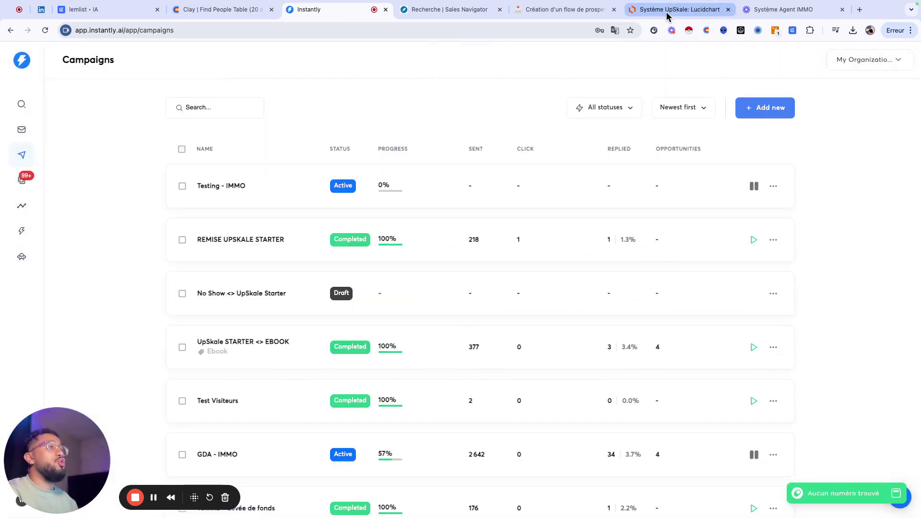
click(439, 176)
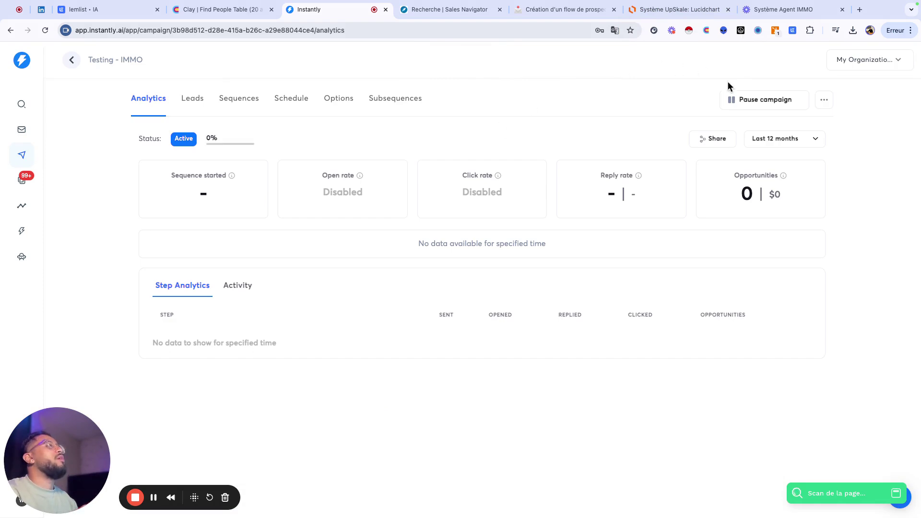
Step: Switch to the Système UpSkale diagram in Lucidchart and look over the IMMO funnel
click(668, 13)
scroll(441, 173, up, 3)
scroll(442, 172, down, 5)
scroll(441, 173, down, 5)
scroll(440, 173, up, 5)
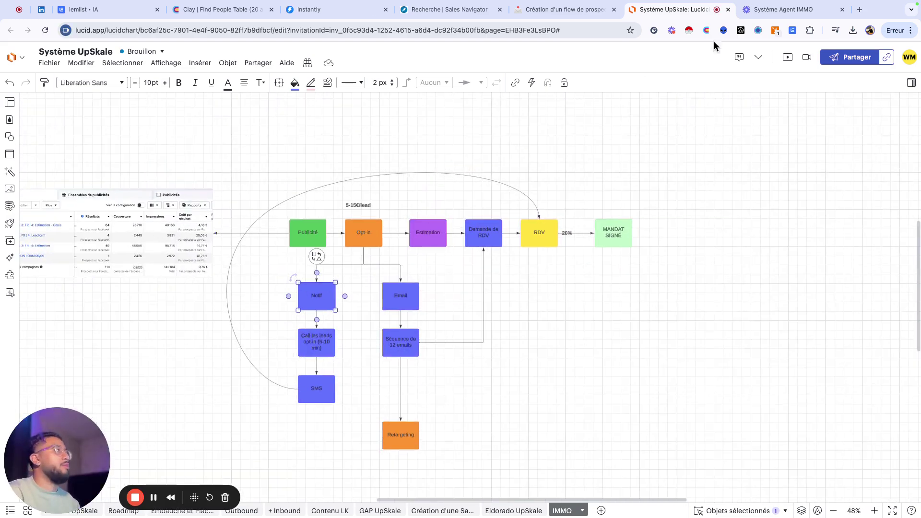
Step: Switch to the Système Agent IMMO video in Loom and preview it around 0:36 and at 0:52
click(780, 9)
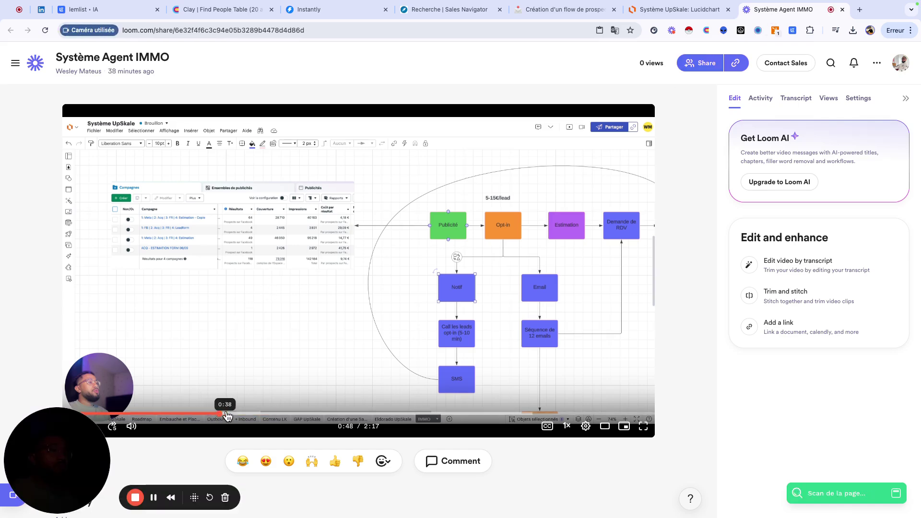
click(218, 413)
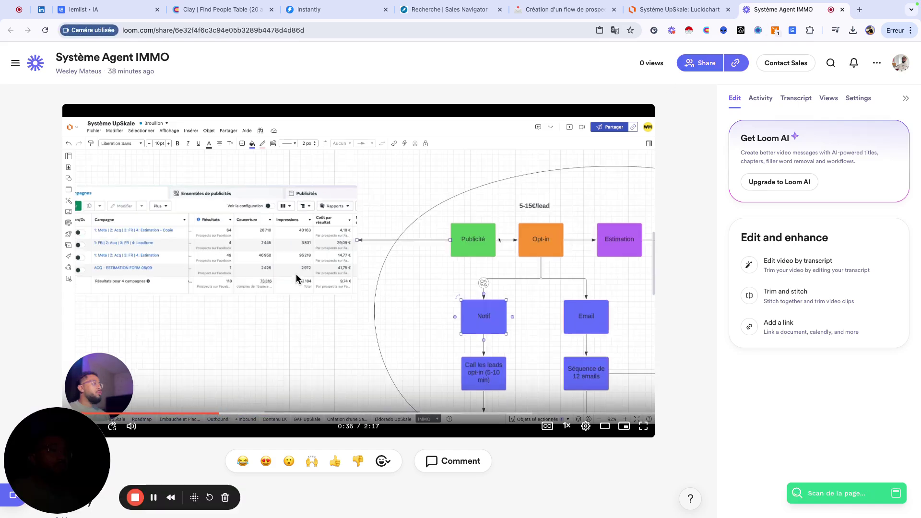
click(297, 276)
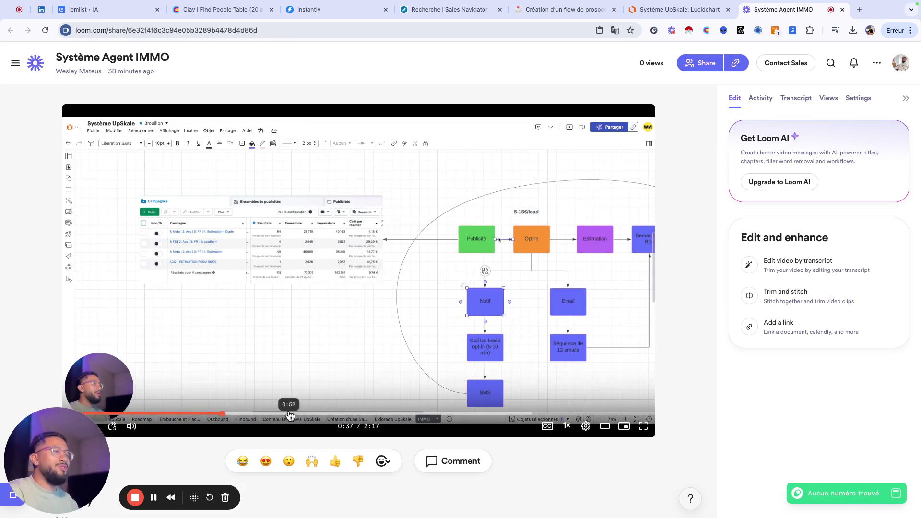
click(289, 413)
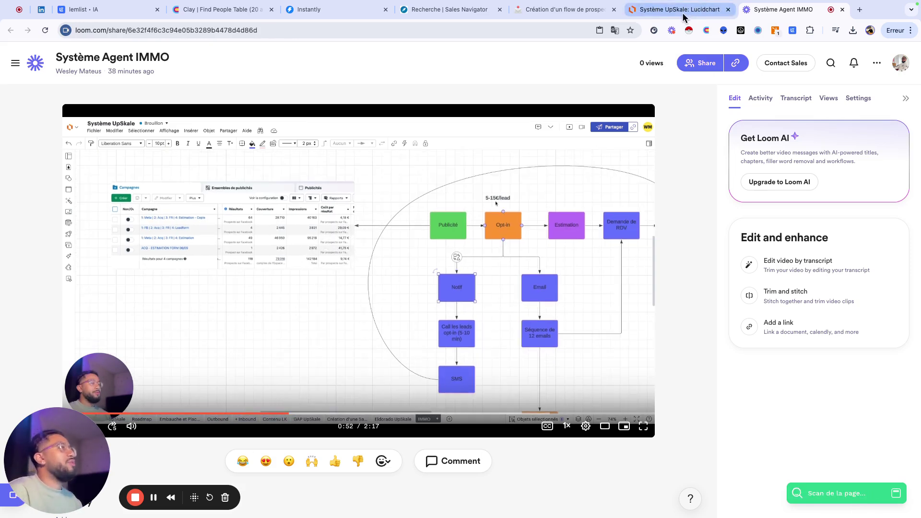
Step: Return to Instantly and start a new subsequence of the Testing - IMMO campaign named "Plus d'information IMMO"
click(320, 14)
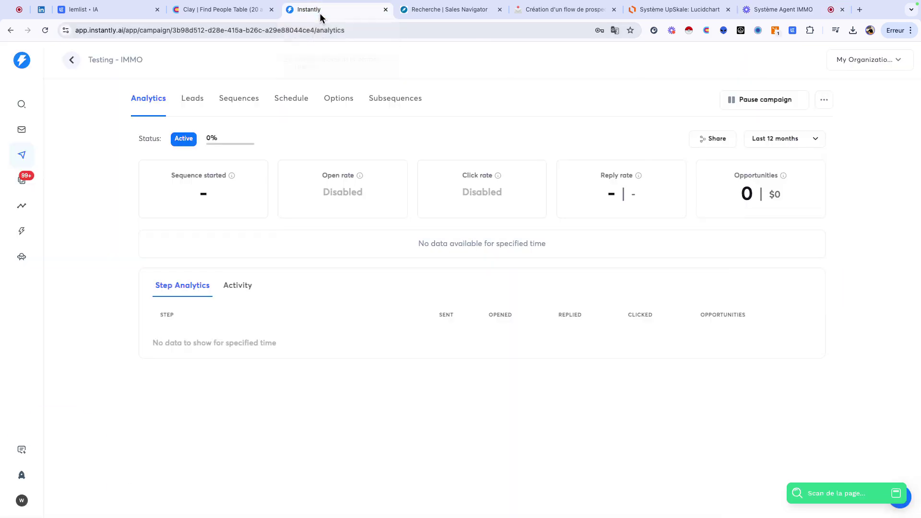
click(414, 106)
click(812, 137)
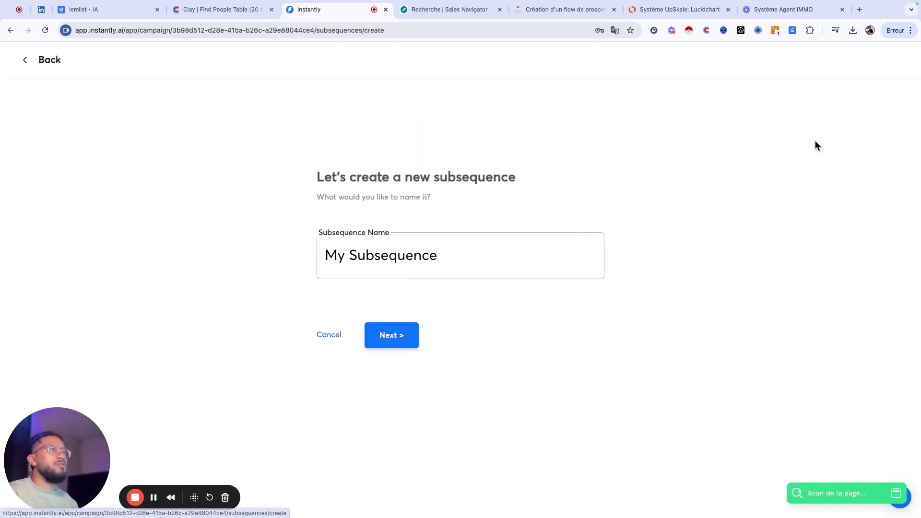
triple_click(391, 263)
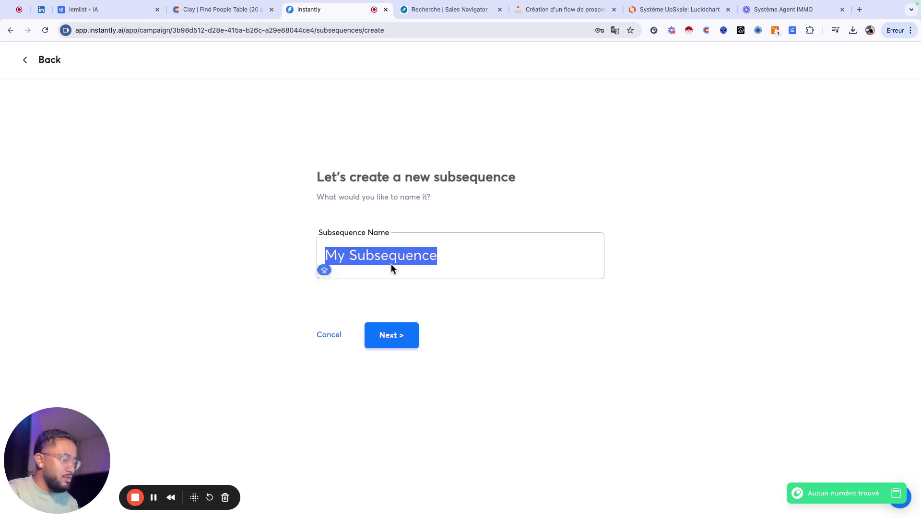
text(Pl)
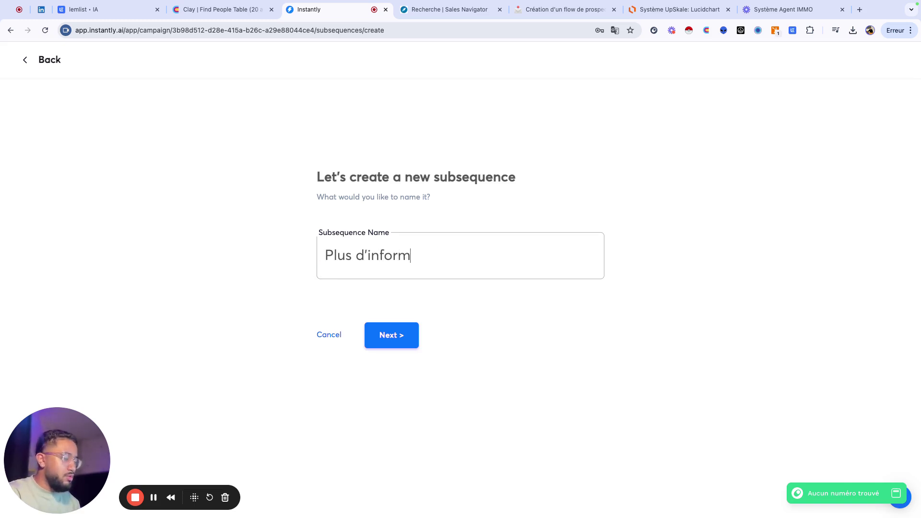
text(us d'information IMMO)
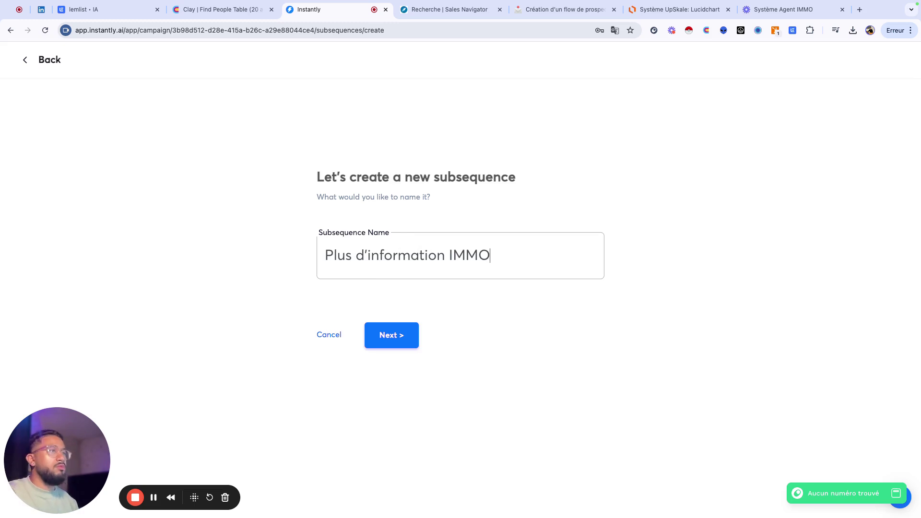
click(413, 340)
Step: Set the subsequence's trigger to leads marked as "Plus de renseignements" and create the subsequence
click(401, 257)
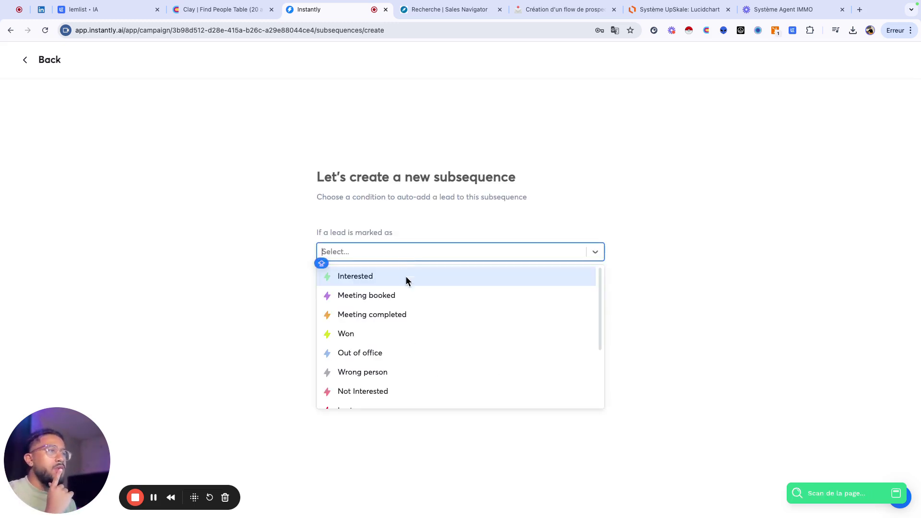
scroll(409, 350, down, 3)
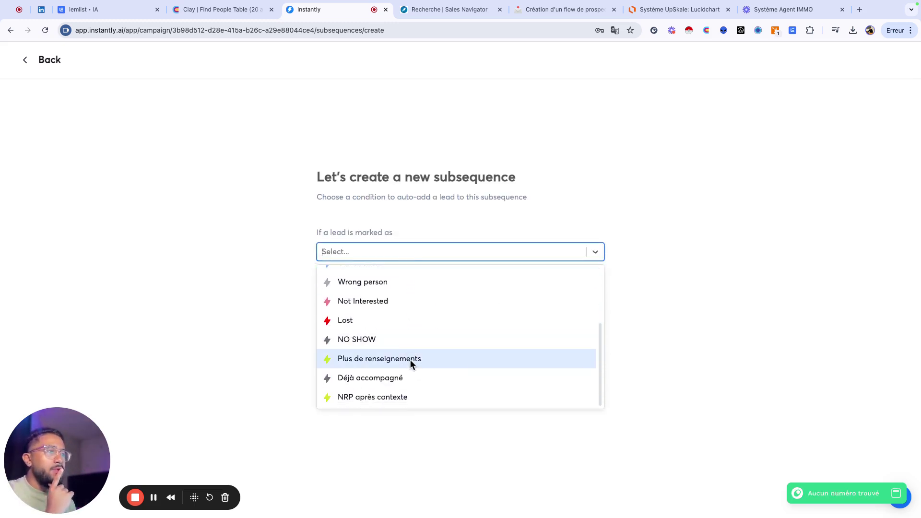
click(410, 359)
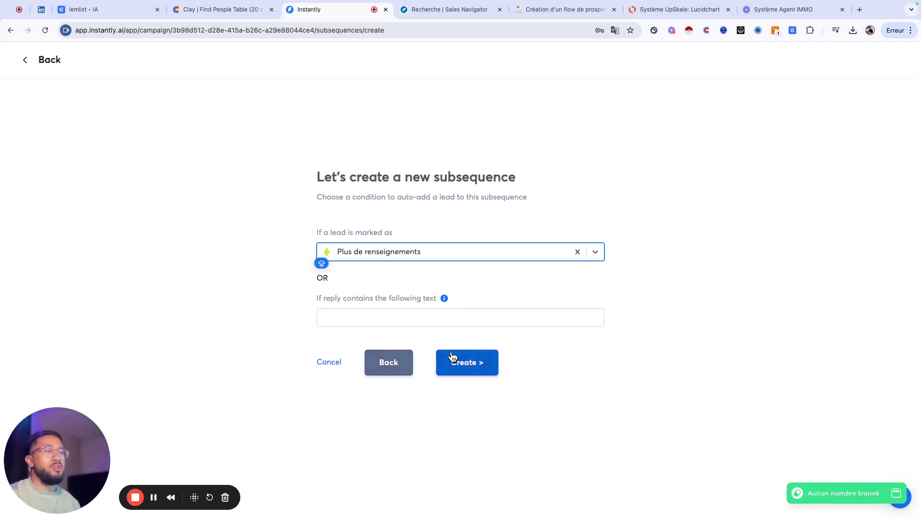
click(466, 366)
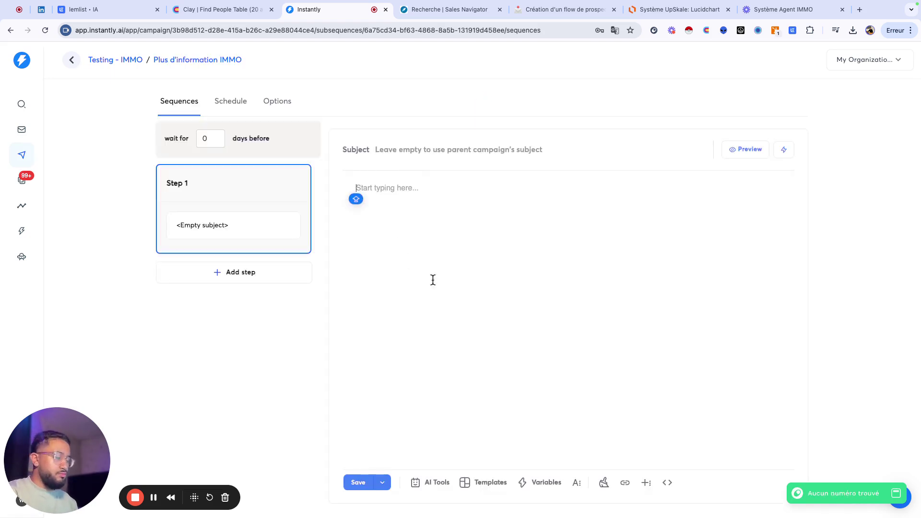
Step: Write "Merci pour votre retour {{firstName}}," in the Step 1 body using the first-name variable, with "Voici le lien de la vidéo :" as a second paragraph
text(Merci)
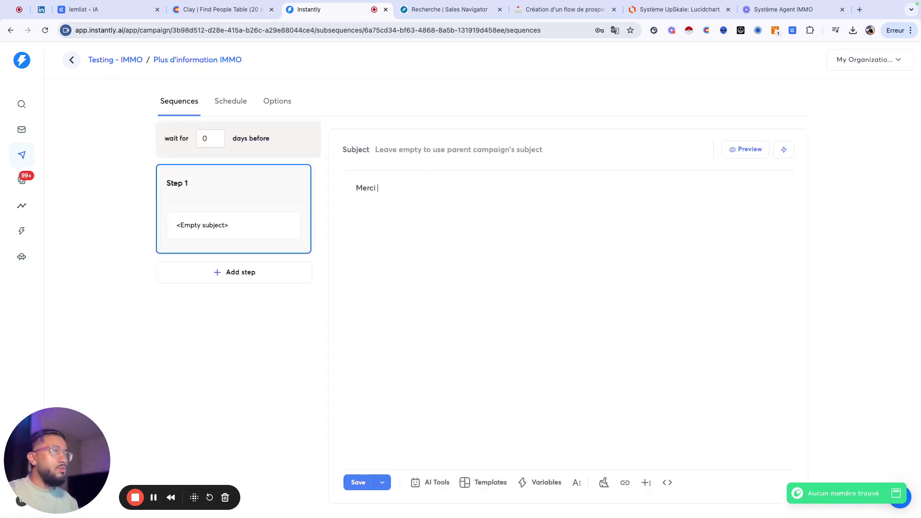
text(e retour)
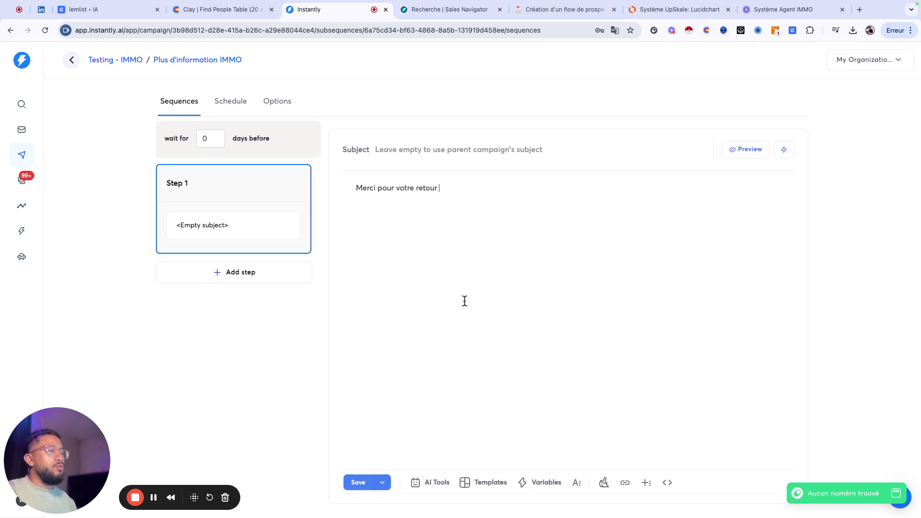
click(540, 482)
click(498, 200)
key(BackSpace)
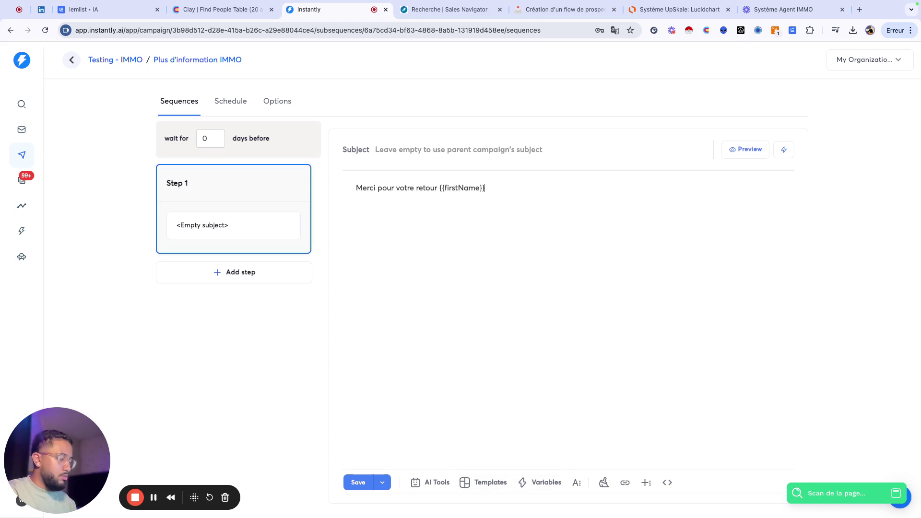
text(J)
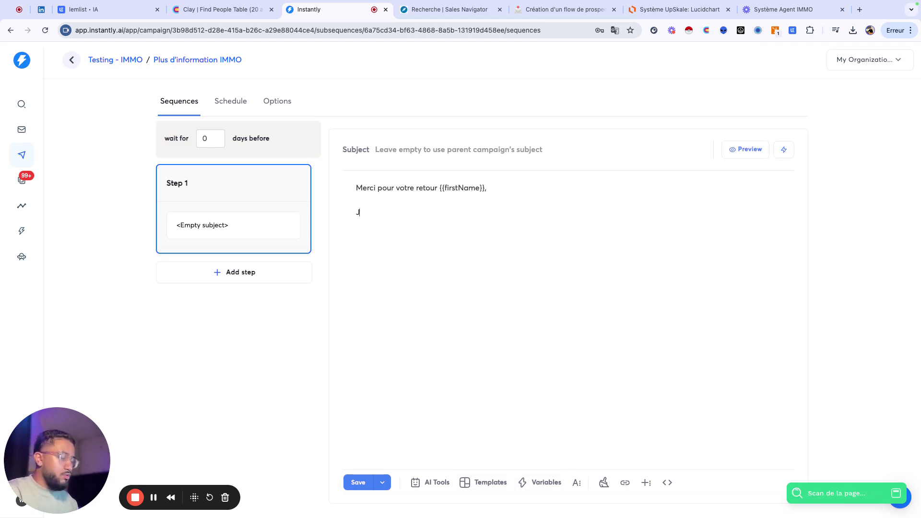
text(oici le lien de la vidéo :)
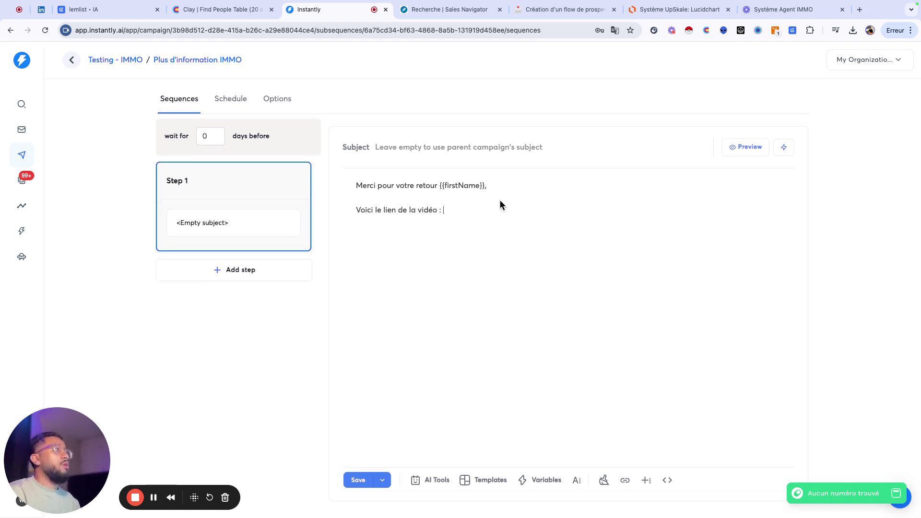
Step: Get the Système Agent IMMO video link from Loom and insert it after "Voici le lien de la vidéo :" in Instantly, displayed as "Vidéo pour"
click(806, 11)
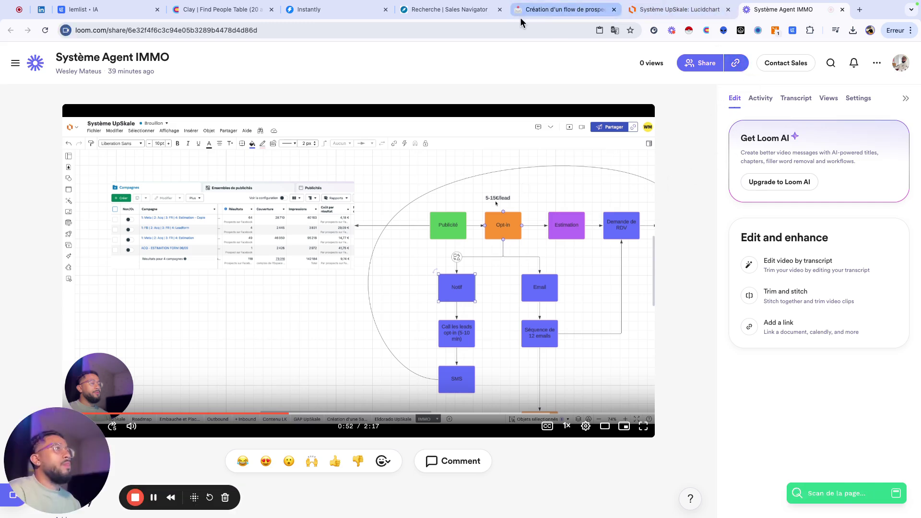
click(338, 17)
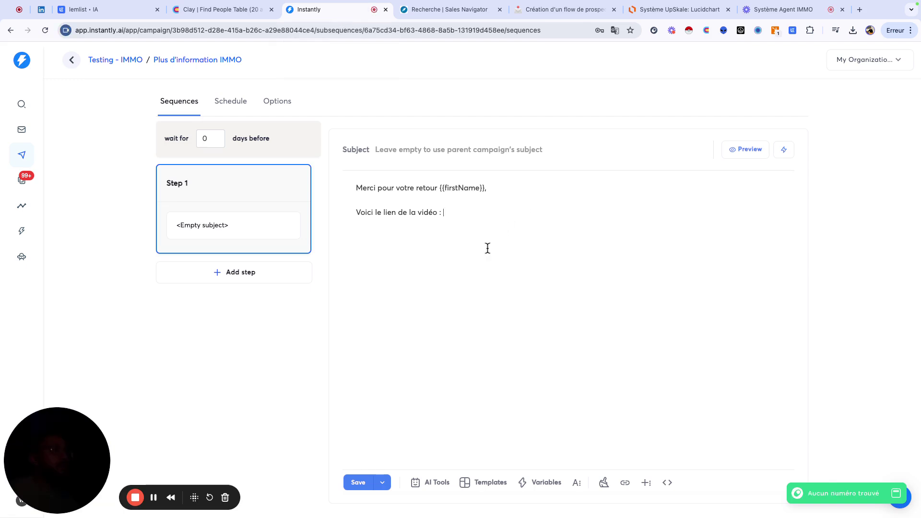
click(625, 482)
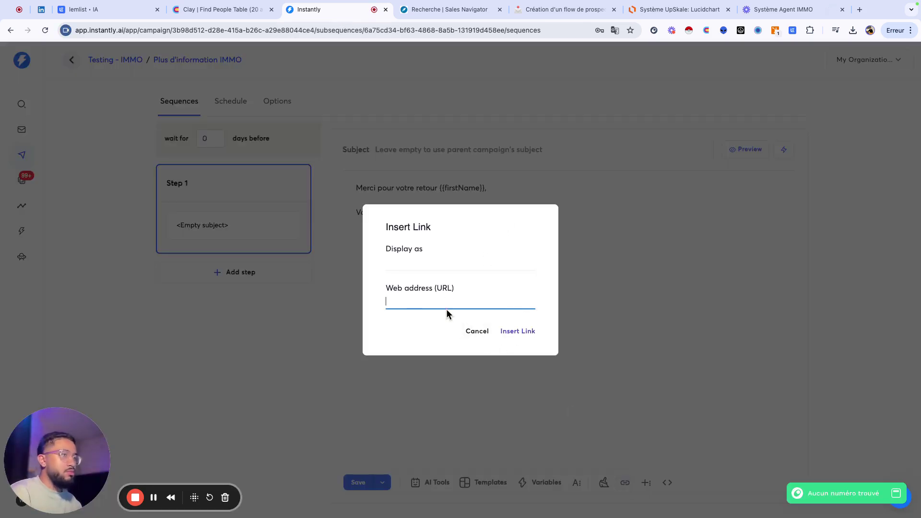
key(super+v)
triple_click(461, 263)
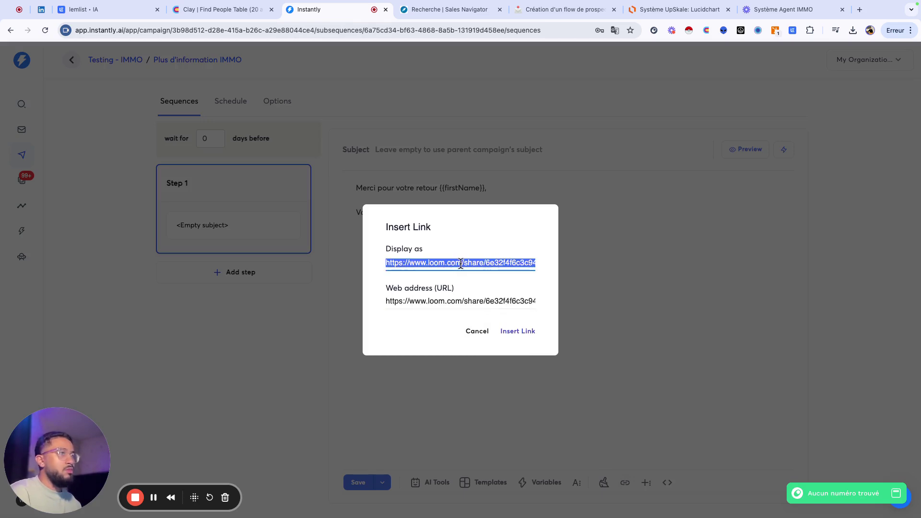
text(Vidéo)
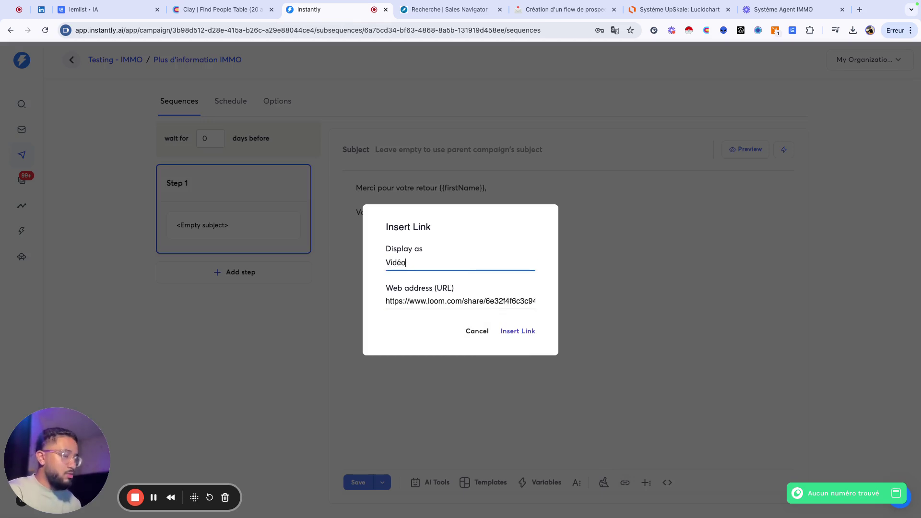
text( pour)
click(523, 336)
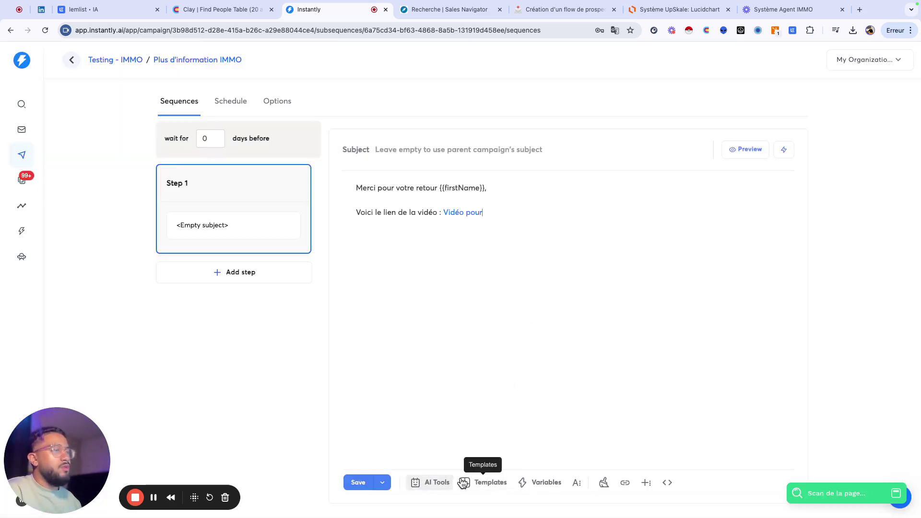
Step: Complete the video link line with the {{firstName}} variable followed by a comma
click(533, 482)
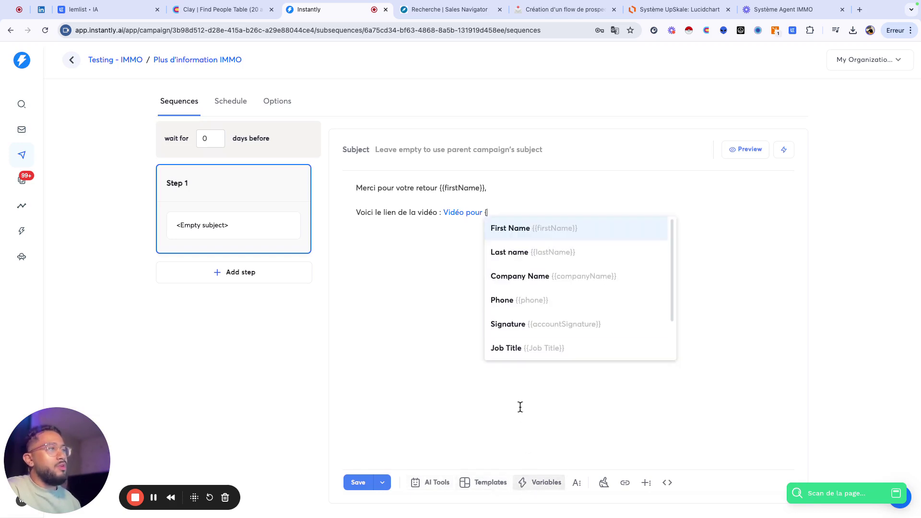
click(539, 229)
key(BackSpace)
text(,)
Step: Add the paragraph "Quelles sont vos disponibilités pour échanger sur le sujet ?" below the video link line
key(Return)
text(Quelles sont vos disponibilités pour échanger sur le suu)
key(BackSpace)
text(jet ?)
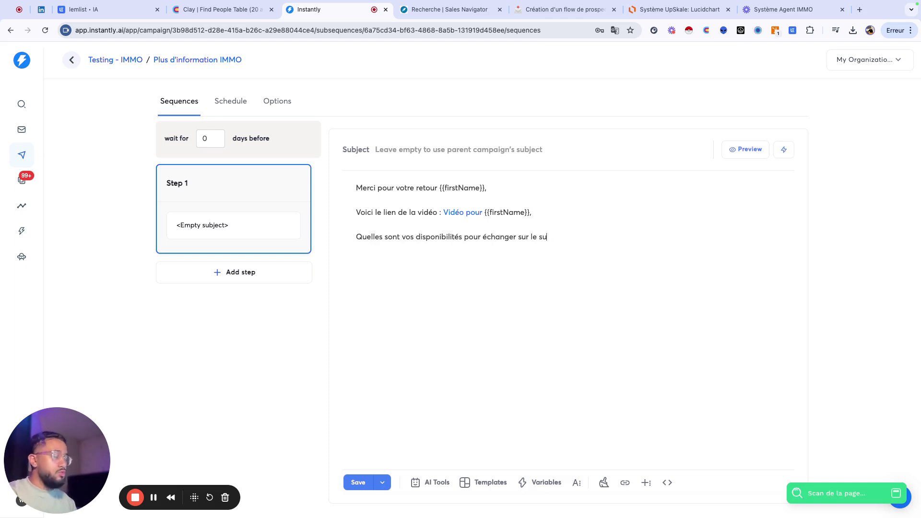
Step: Add a last paragraph reading "Vous pouvez réserver un créneau sur mon agenda juste ici : Prendre RDV"
key(Return)
text(Vous pouve)
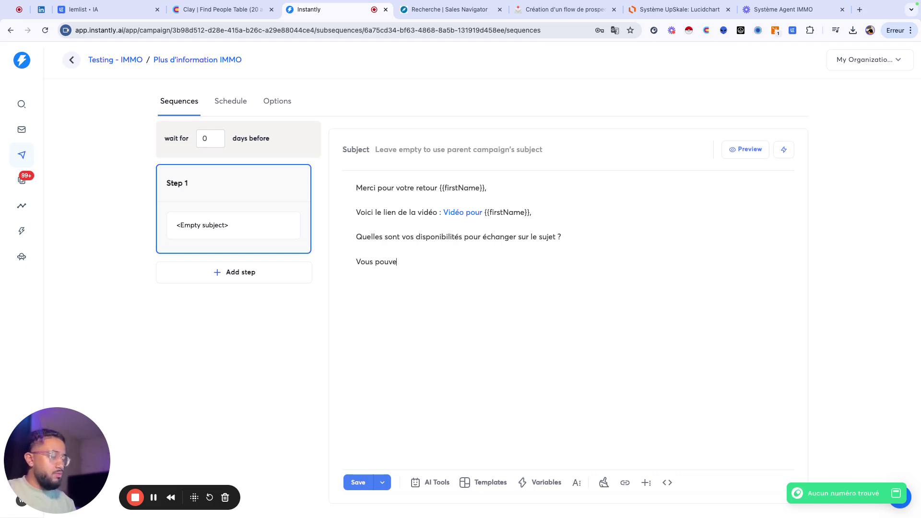
text(z réserver un créneau)
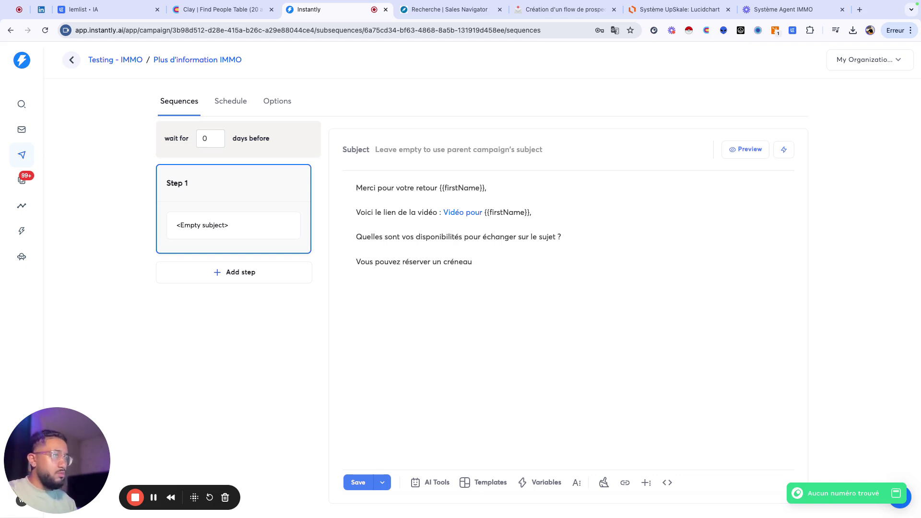
text( sur mon ag)
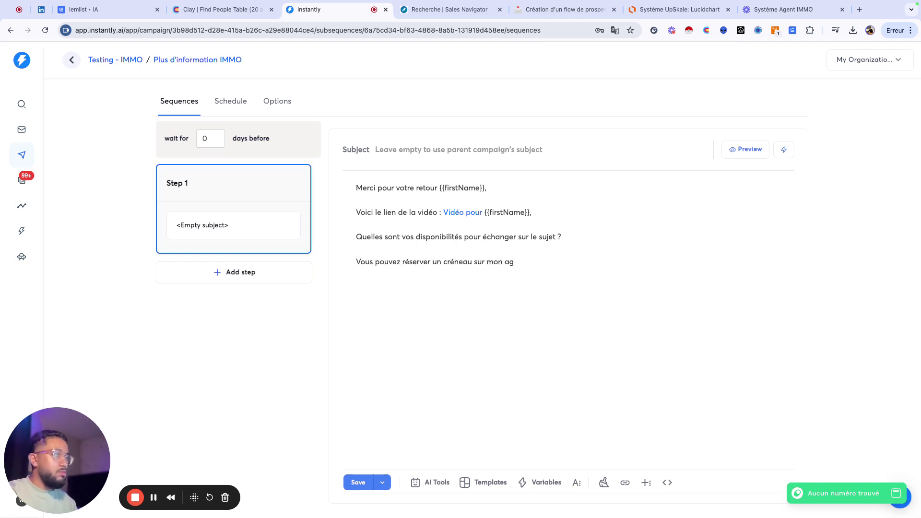
text(enda juste ici : Prendre RDV)
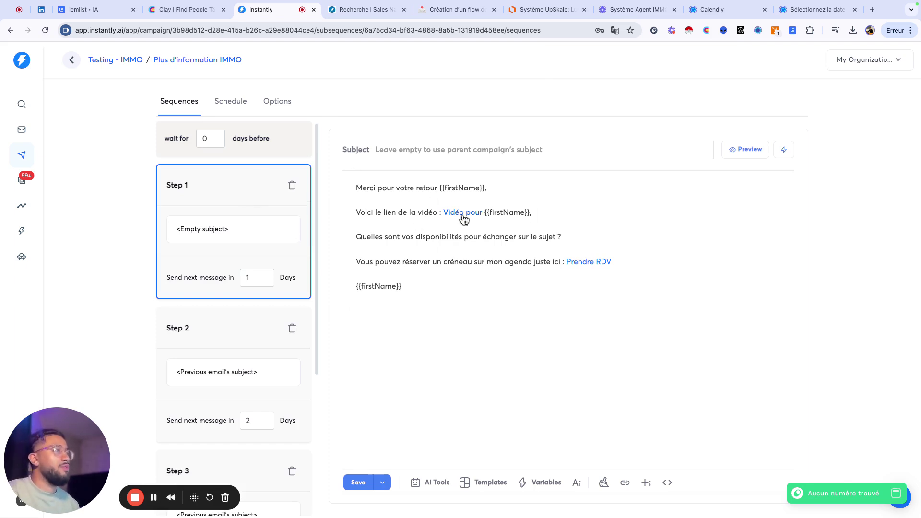
Step: Preview the Step 1 email, and review the follow-up messages and sending delays of Steps 2 to 4
click(734, 150)
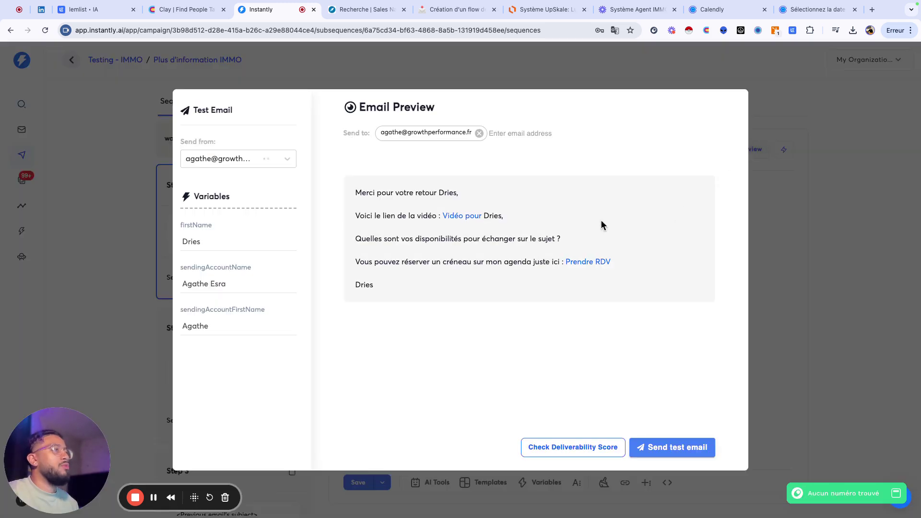
click(758, 154)
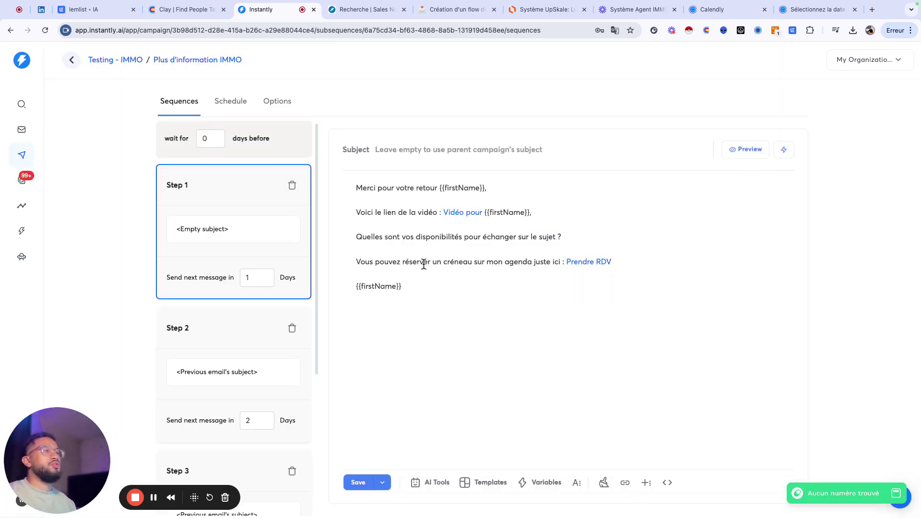
click(239, 331)
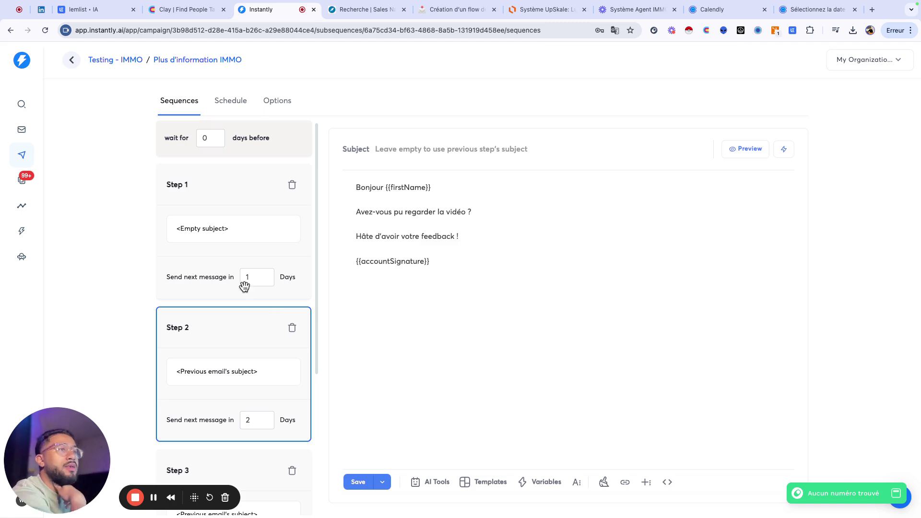
scroll(256, 288, down, 3)
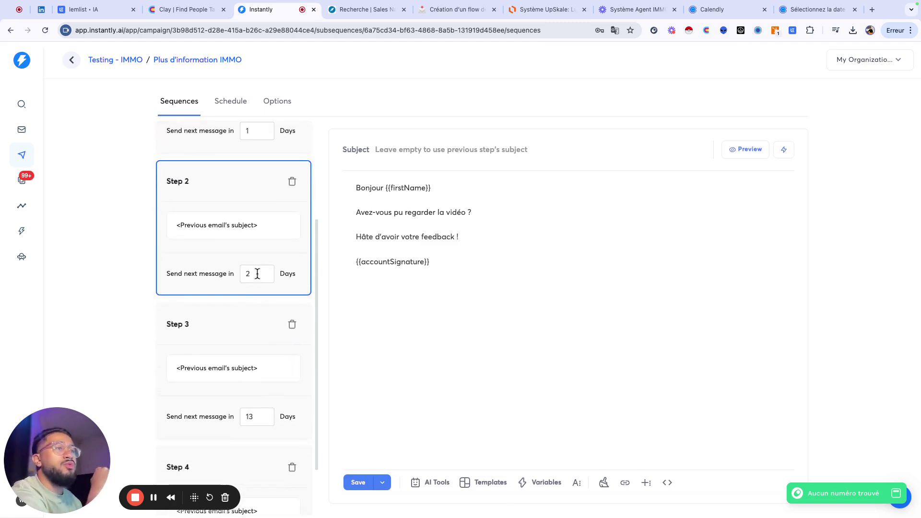
click(238, 323)
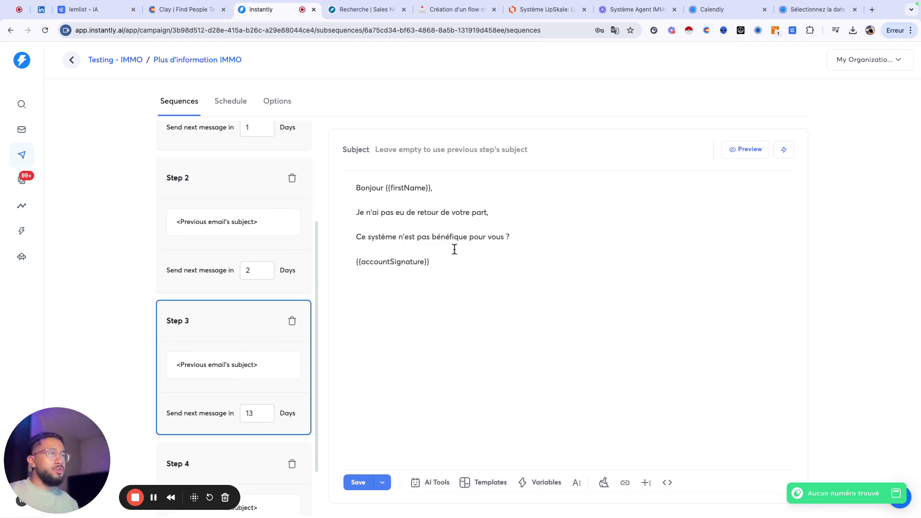
scroll(213, 341, down, 2)
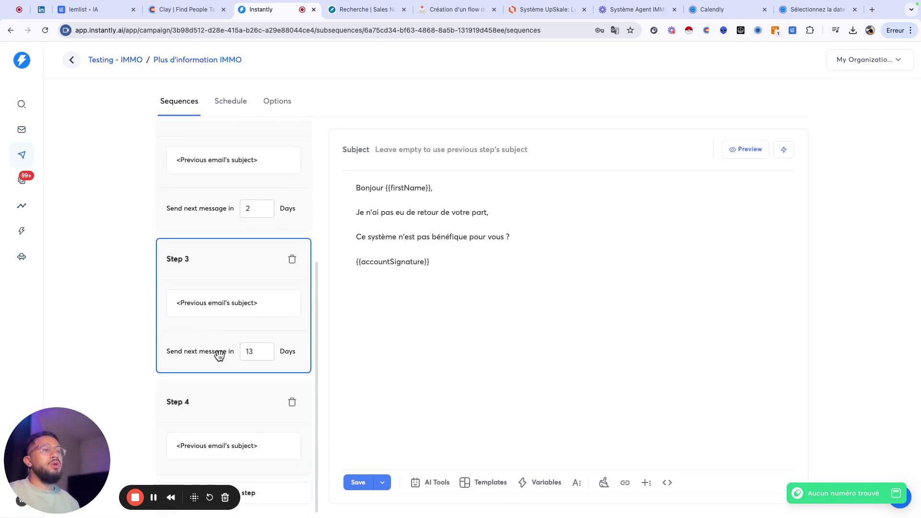
click(237, 407)
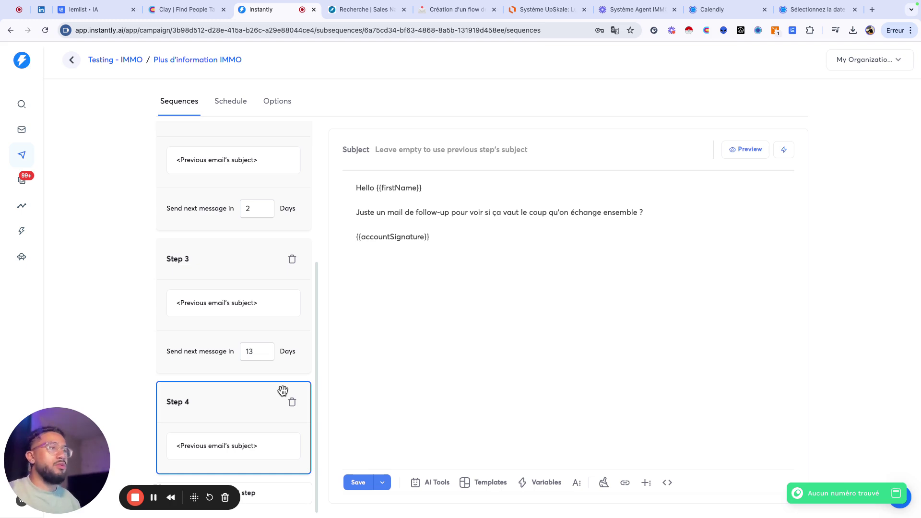
scroll(272, 388, up, 5)
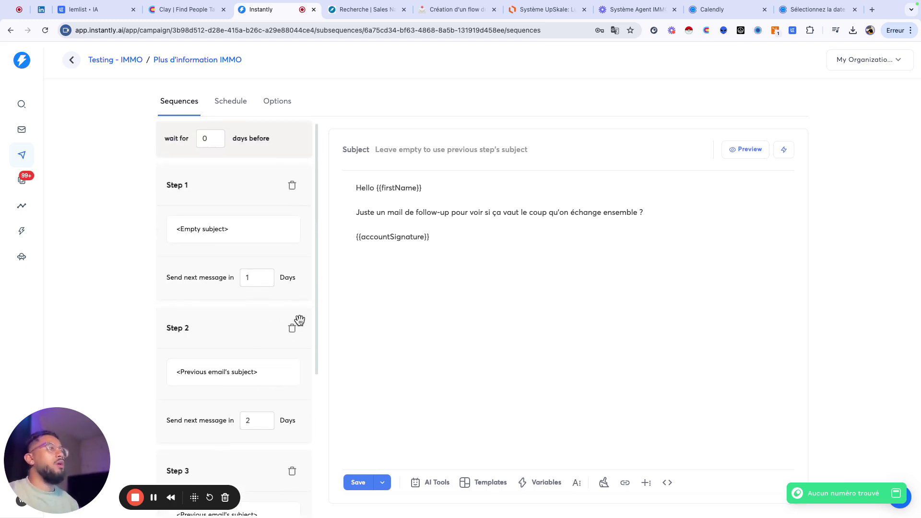
scroll(298, 318, down, 2)
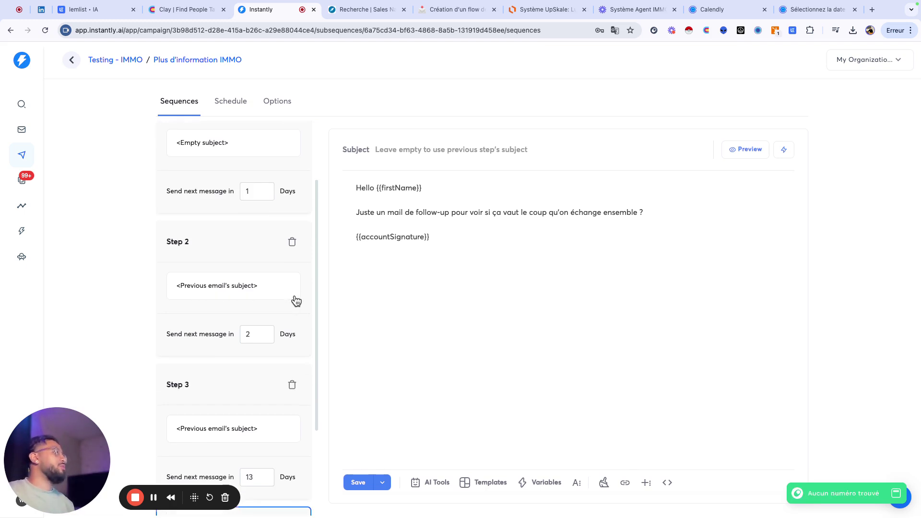